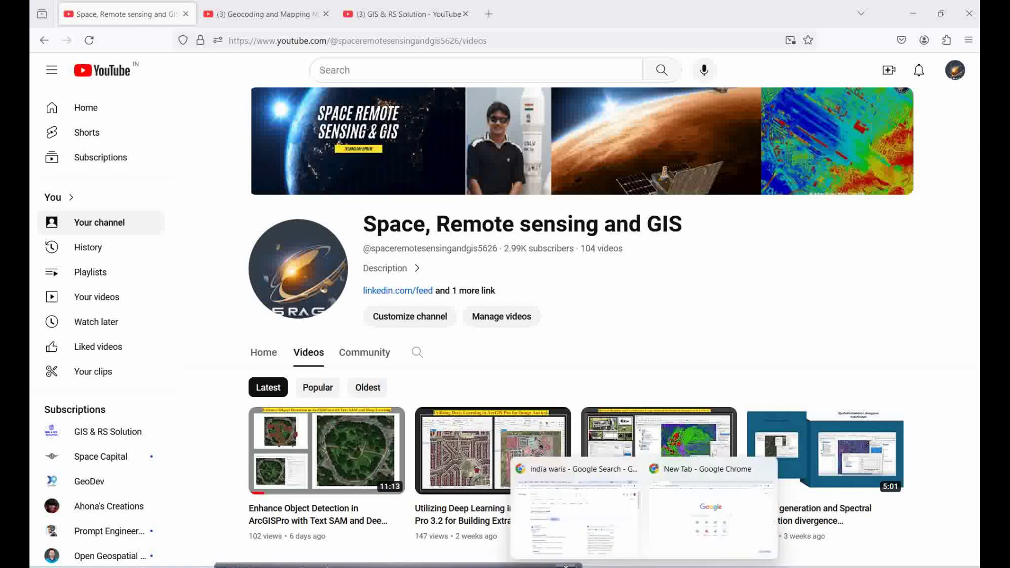
Switch to the blank Chrome window and search Google for "india waris"
left_click(678, 551)
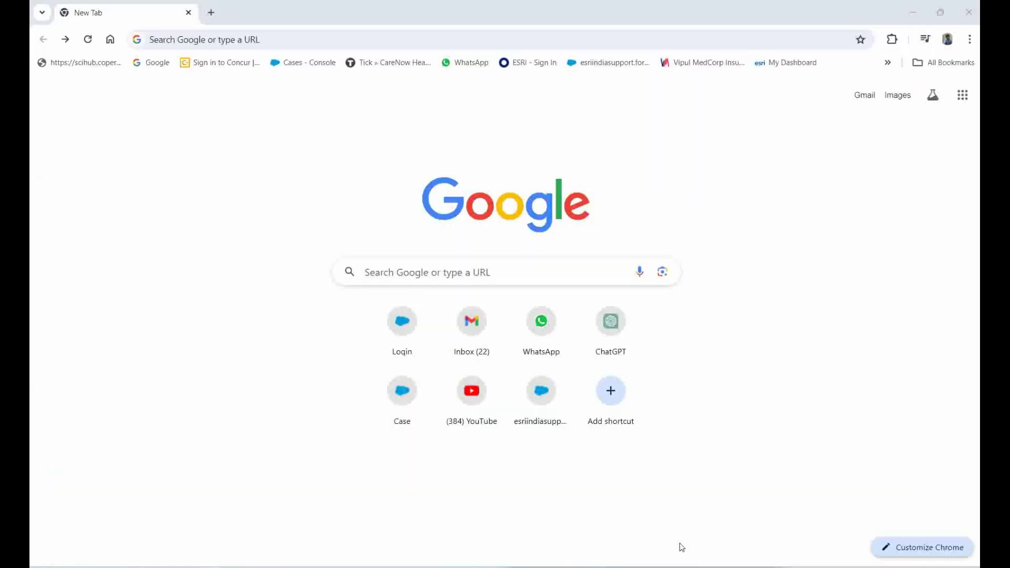
left_click(397, 273)
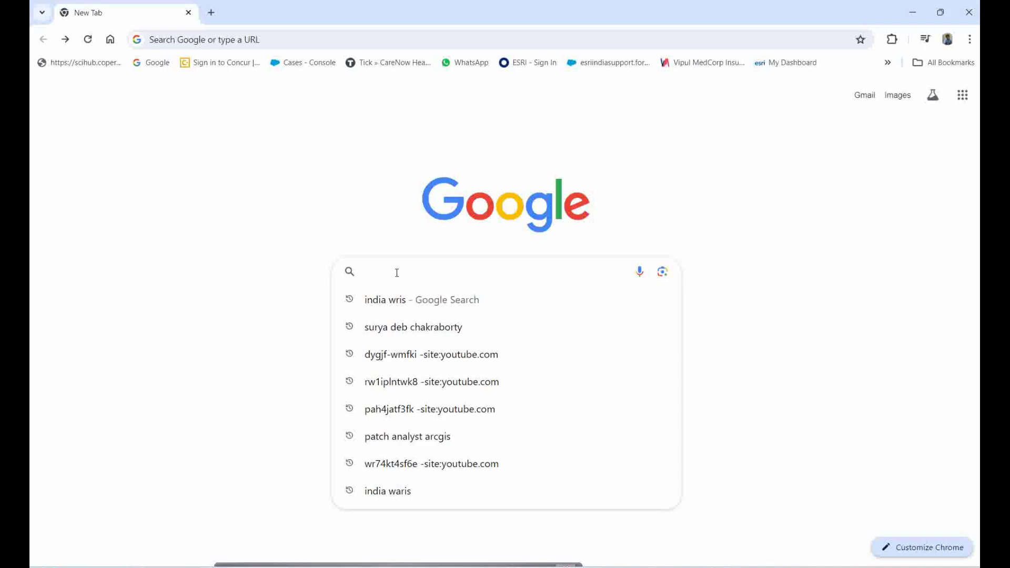
type("wa")
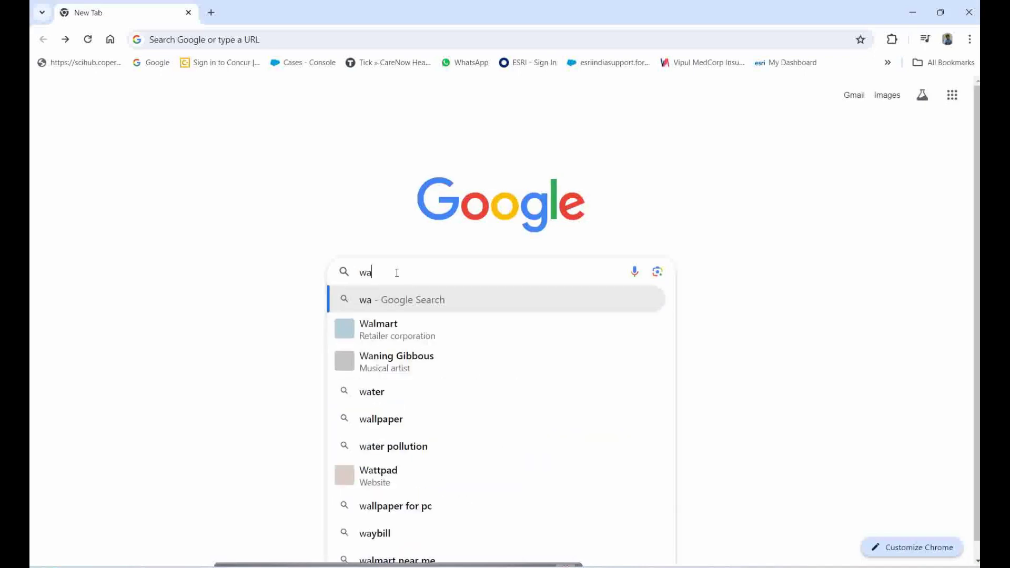
key("BackSpace")
key("BackSpace")
type("india waris")
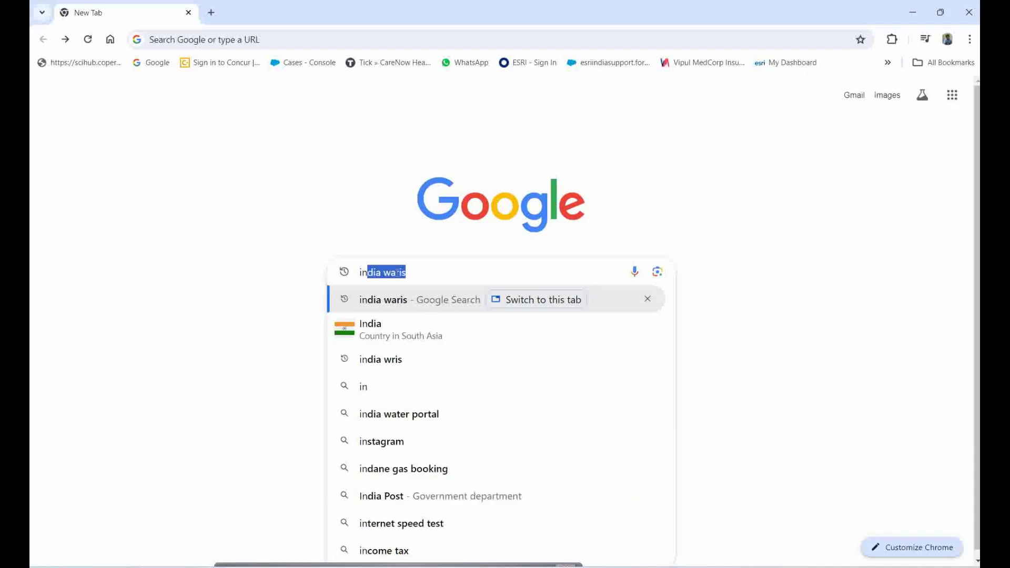
left_click(385, 311)
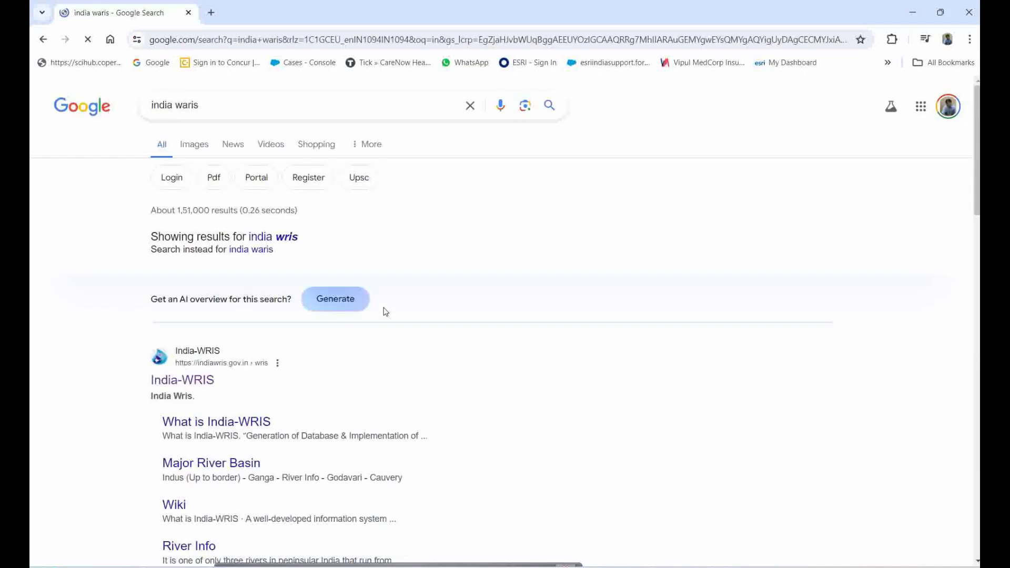
Open the India-WRIS search result in a new tab and go to that tab
right_click(200, 383)
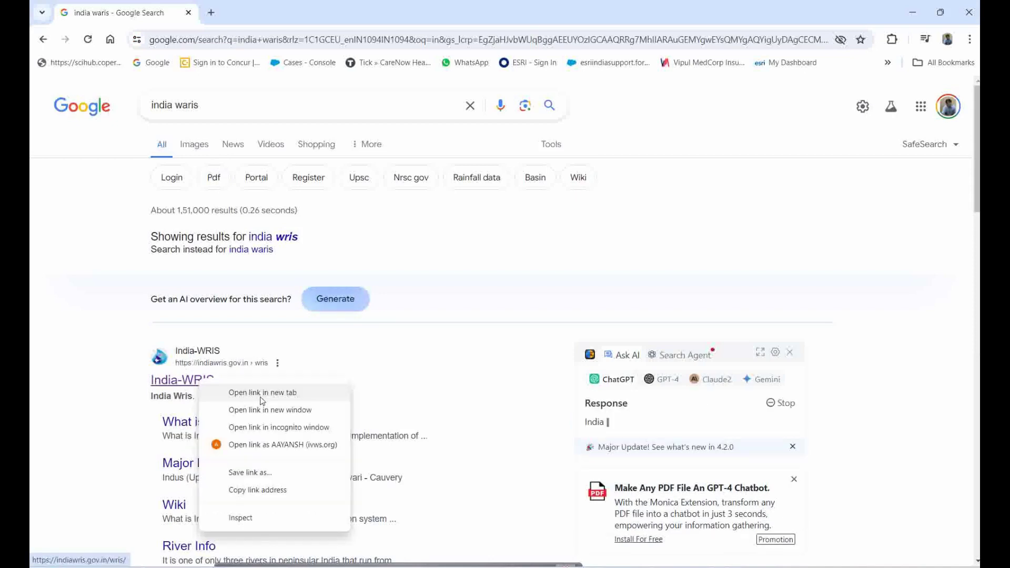
left_click(262, 399)
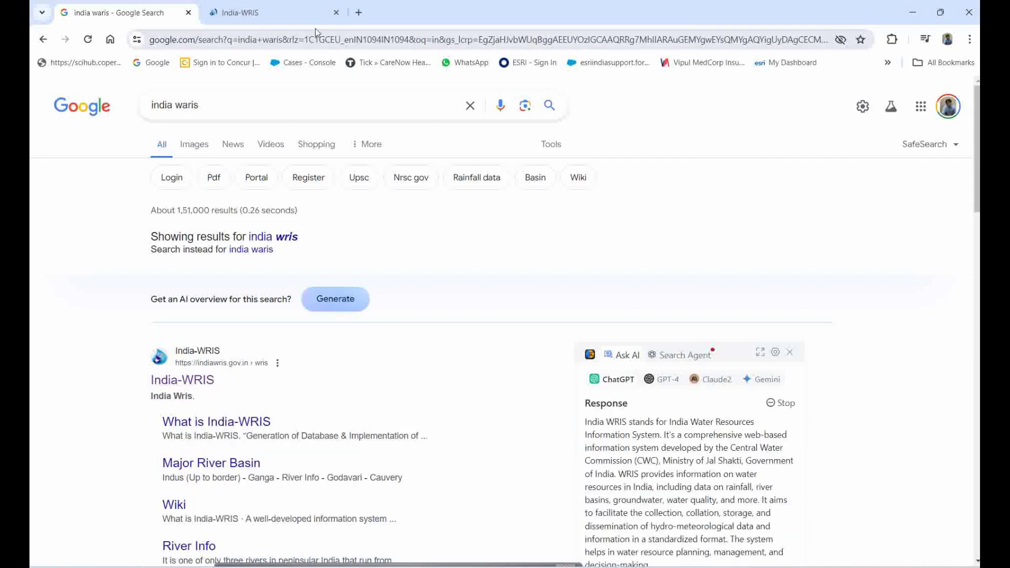
left_click(272, 12)
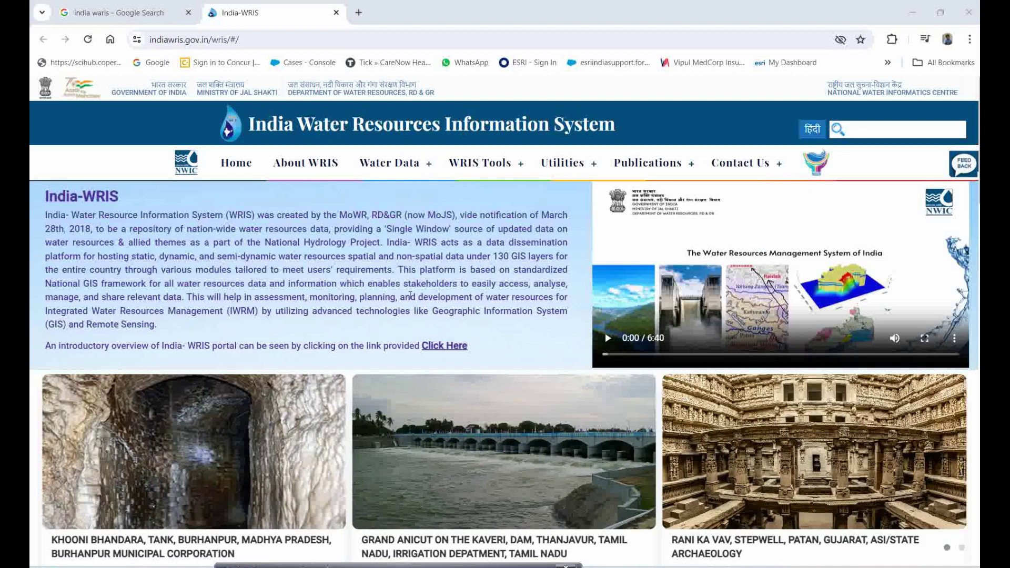
Open the Ground Water Level page from the ground water data on water level behaviour
mouse_move(398, 160)
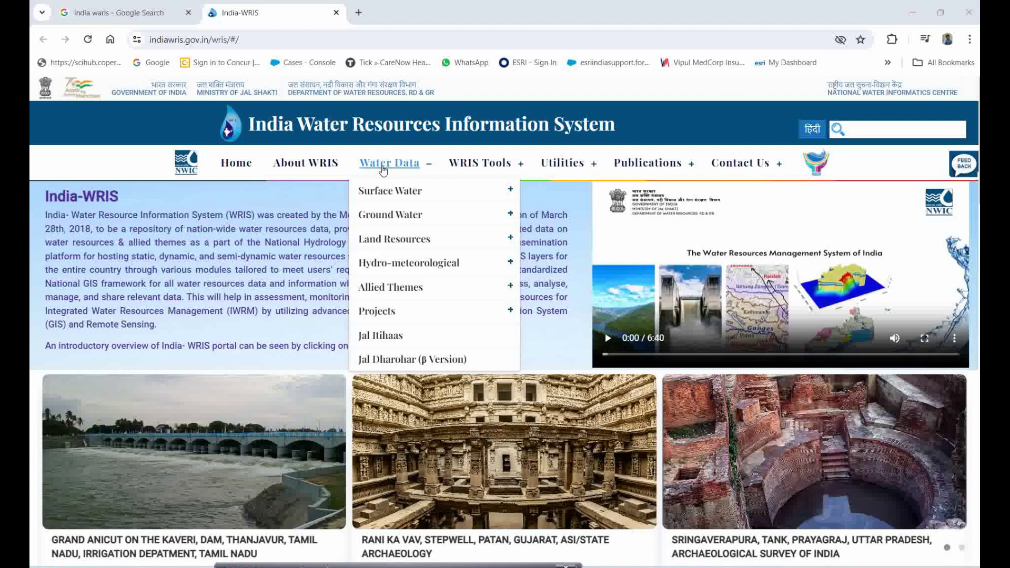
mouse_move(401, 226)
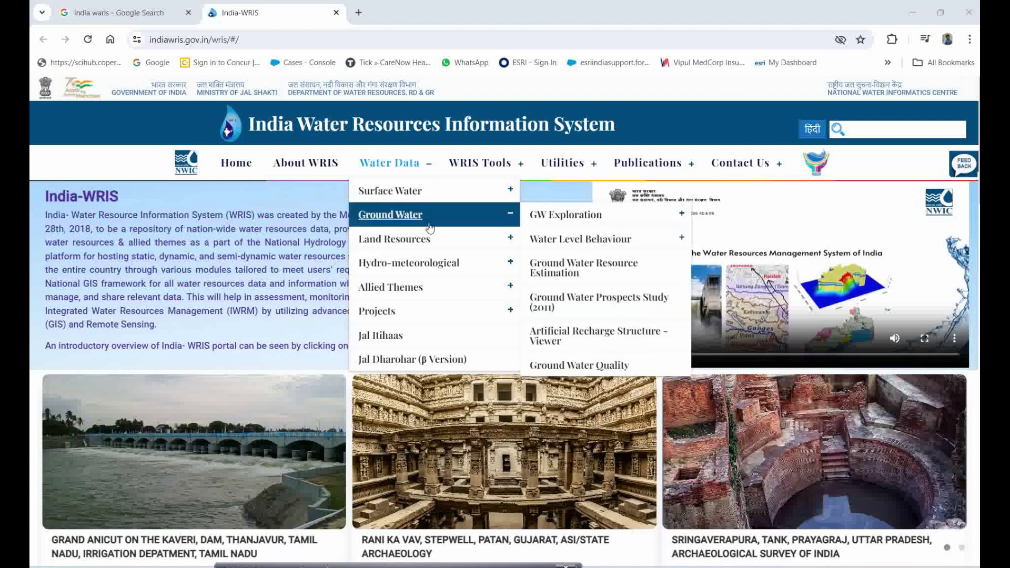
mouse_move(591, 221)
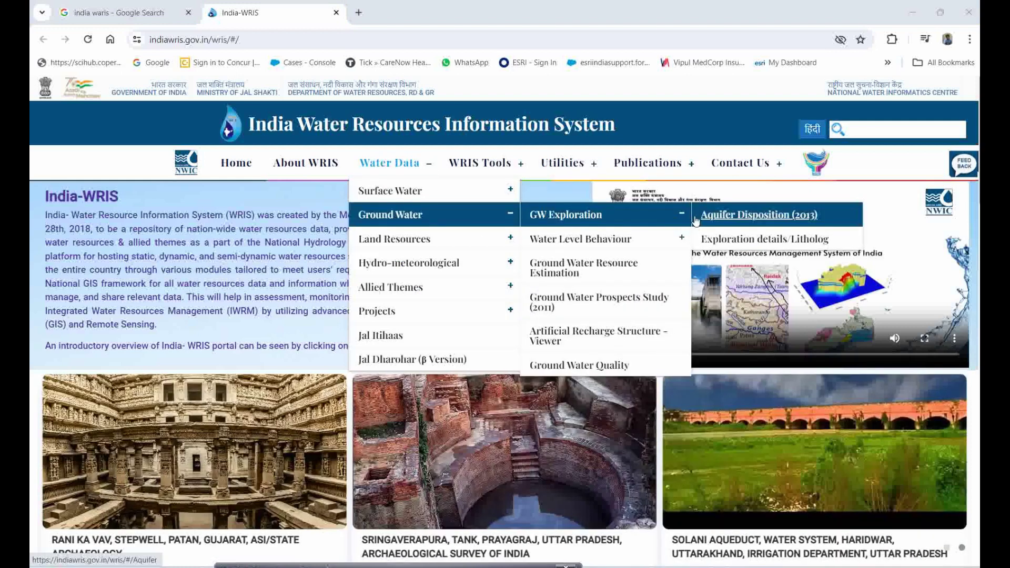
mouse_move(636, 239)
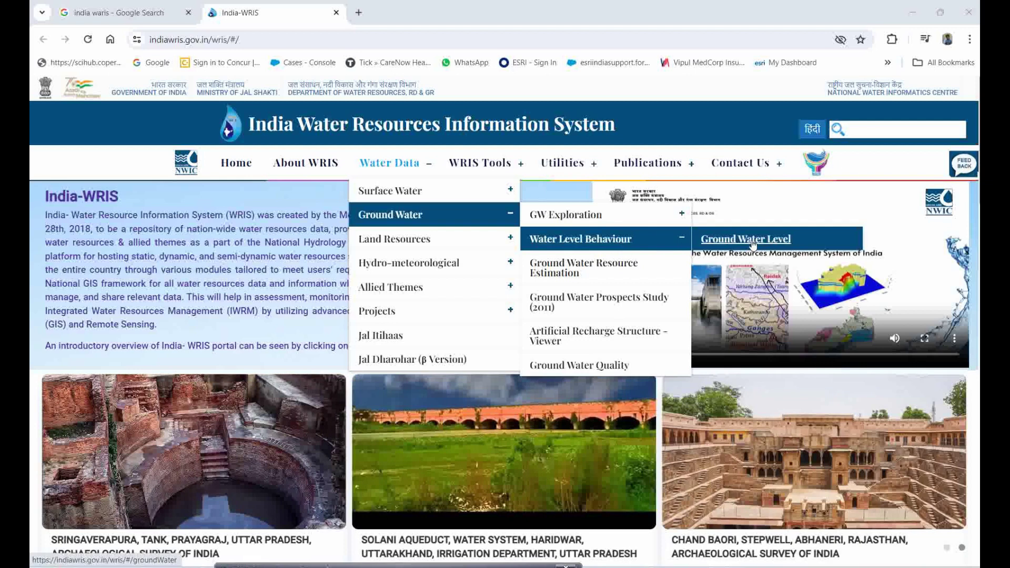
left_click(752, 244)
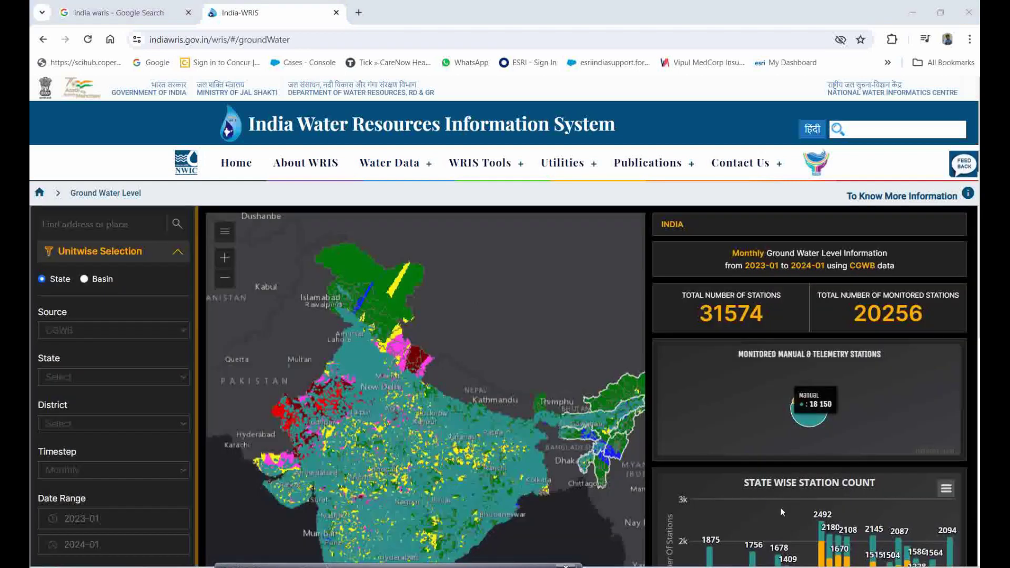
left_click(605, 470)
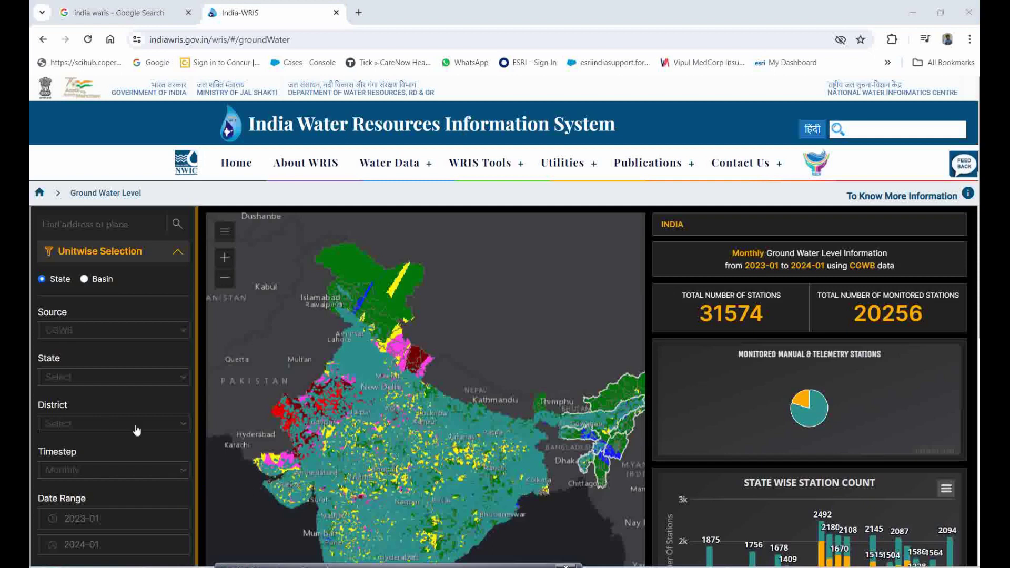
Choose CGWB as the source of the ground water level data
left_click(120, 337)
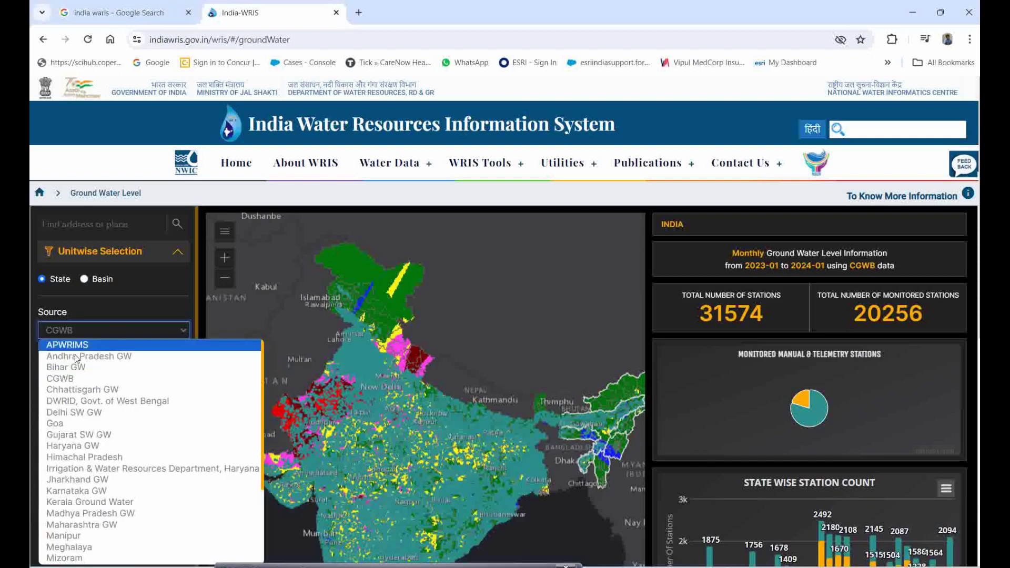
left_click(62, 379)
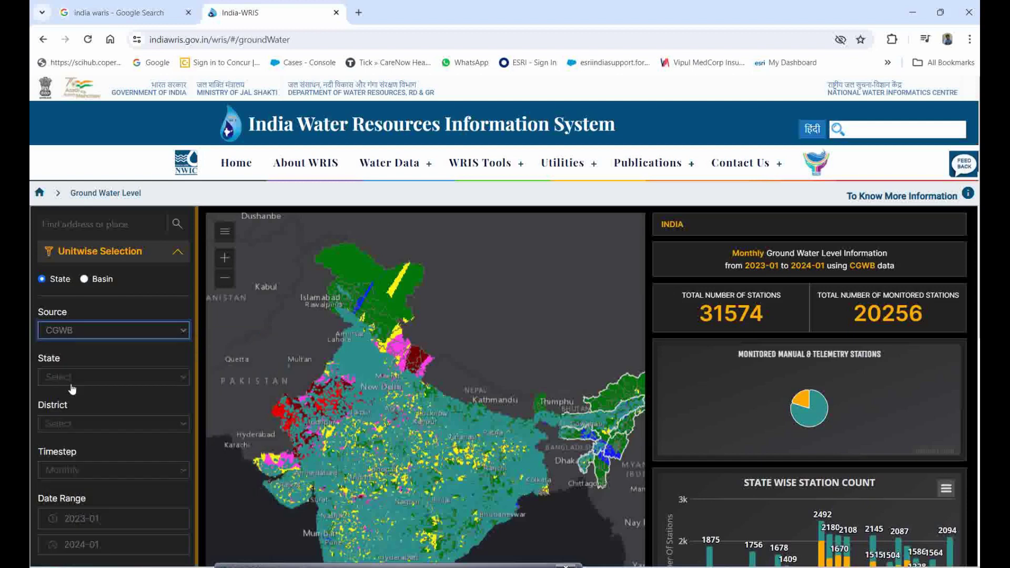
left_click(70, 380)
scroll(78, 322, "down", 1)
scroll(79, 322, "down", 3)
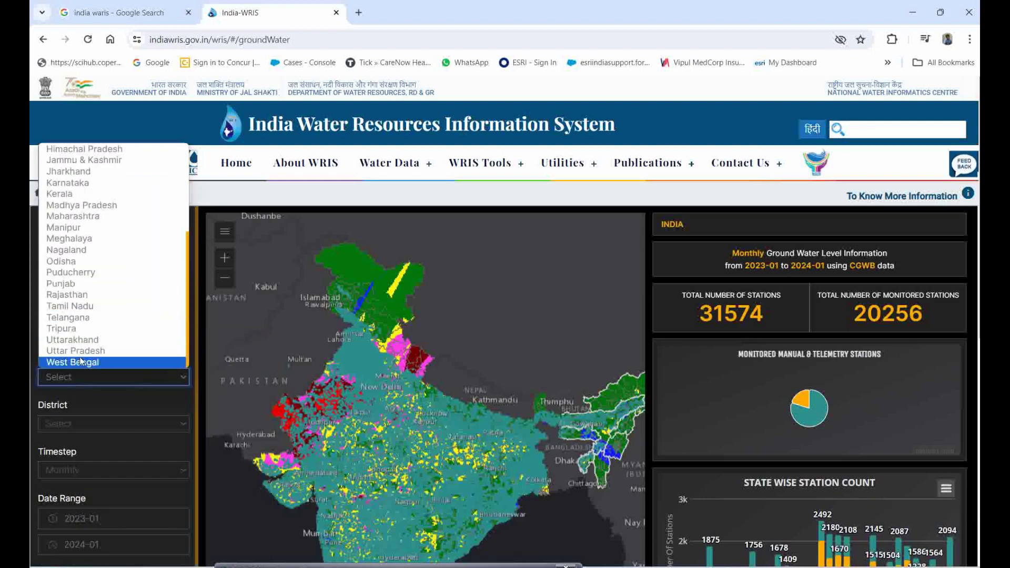
left_click(66, 364)
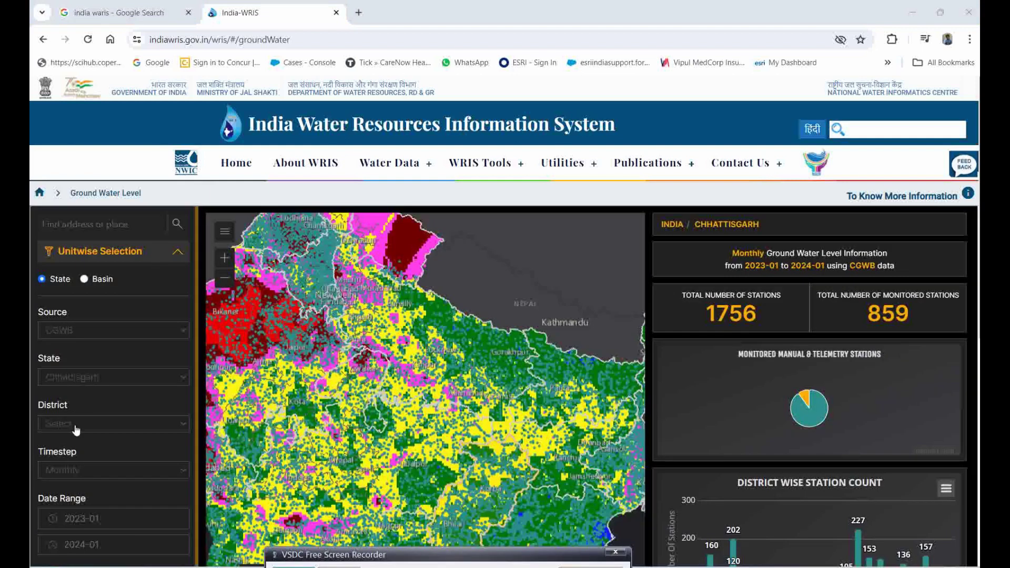
left_click(76, 426)
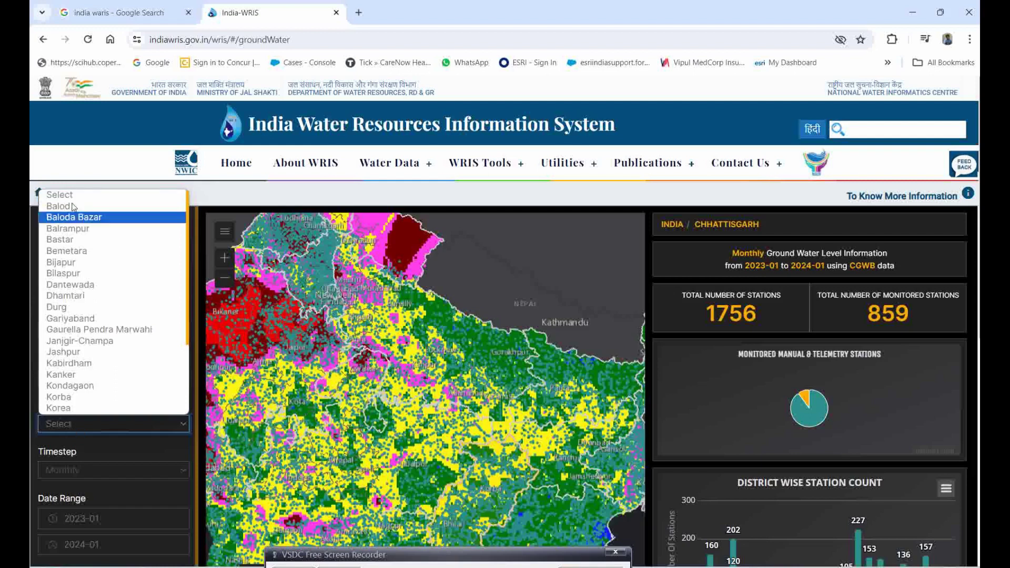
left_click(82, 158)
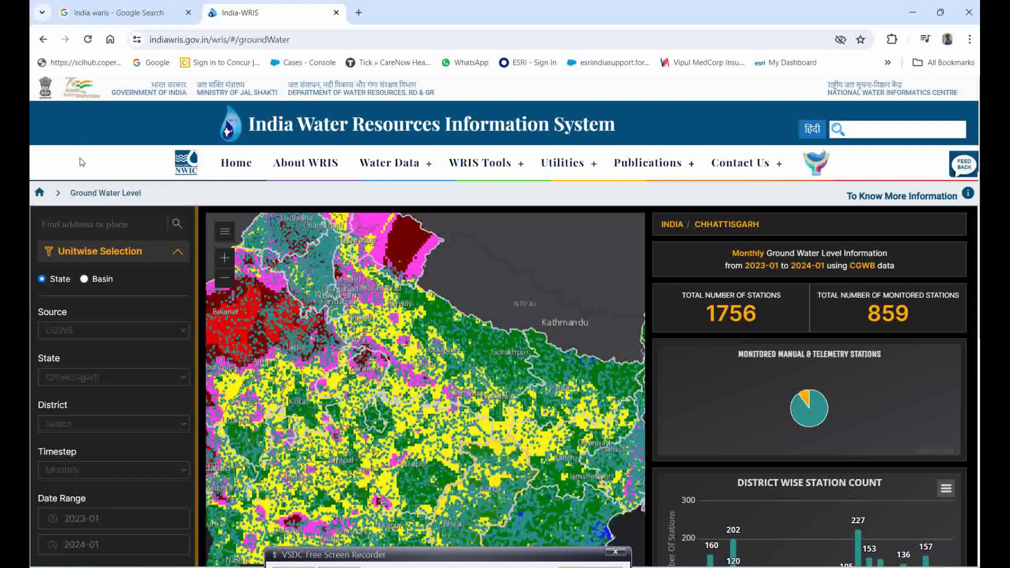
Set the state for the ground water level data to West Bengal
left_click(96, 380)
scroll(68, 336, "down", 3)
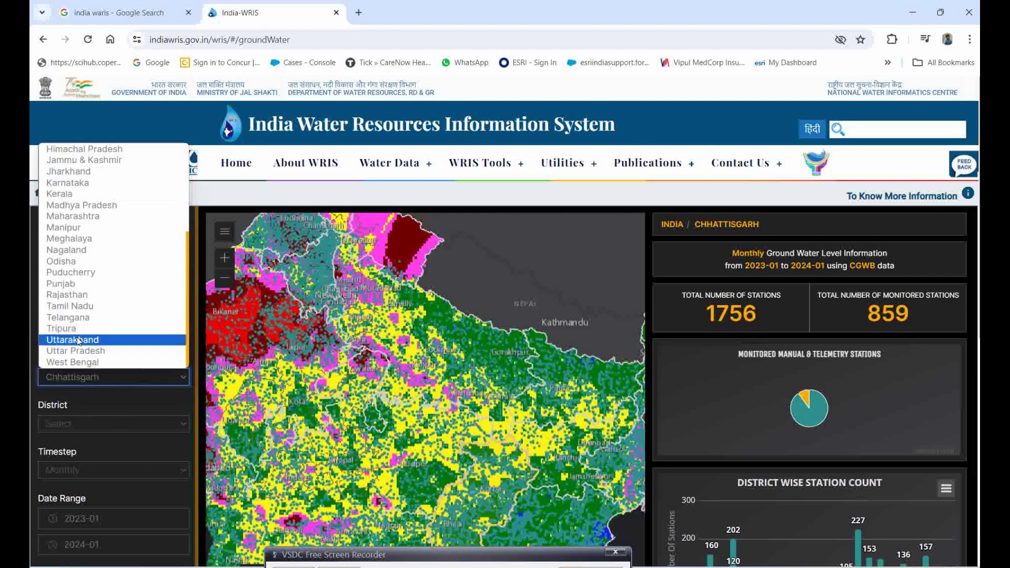
left_click(68, 364)
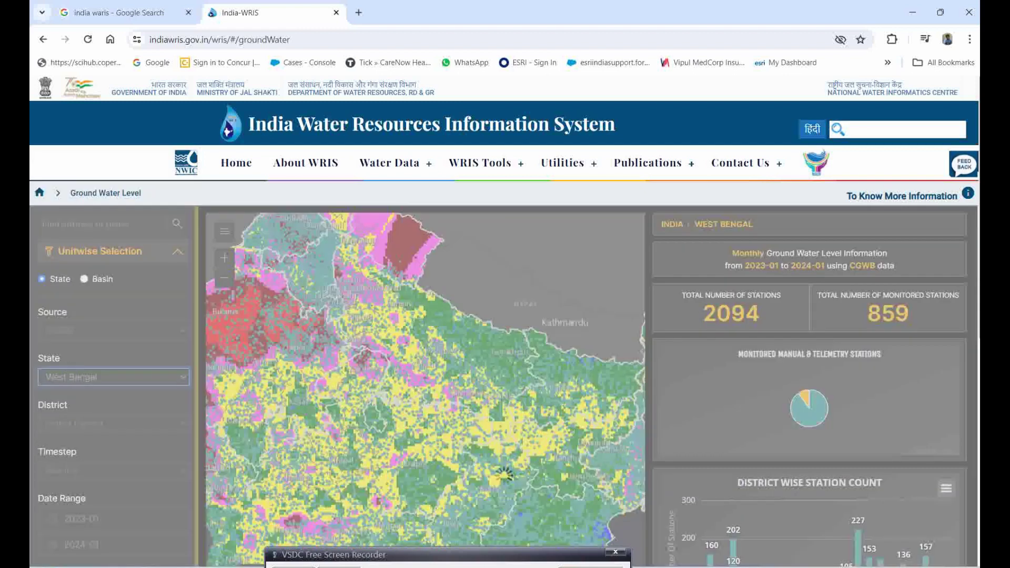
Set the timestep to Seasonally and the season to Jan-Mar
scroll(74, 252, "down", 5)
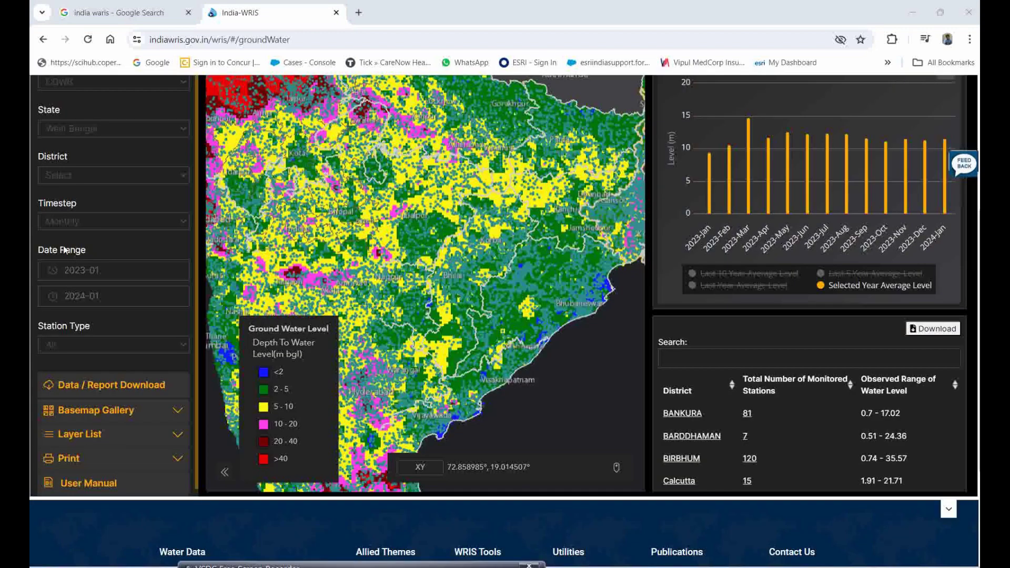
left_click(70, 226)
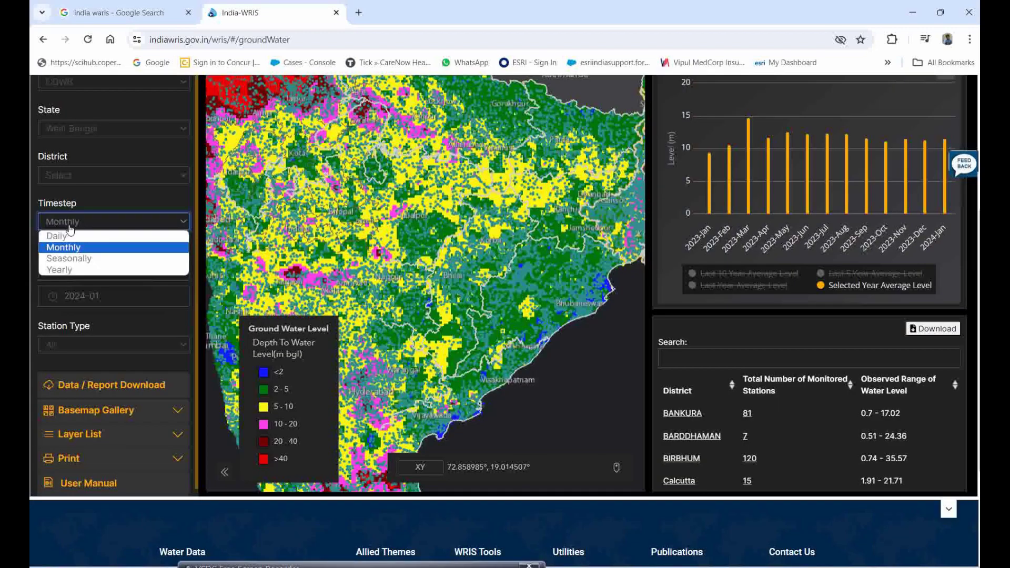
left_click(68, 259)
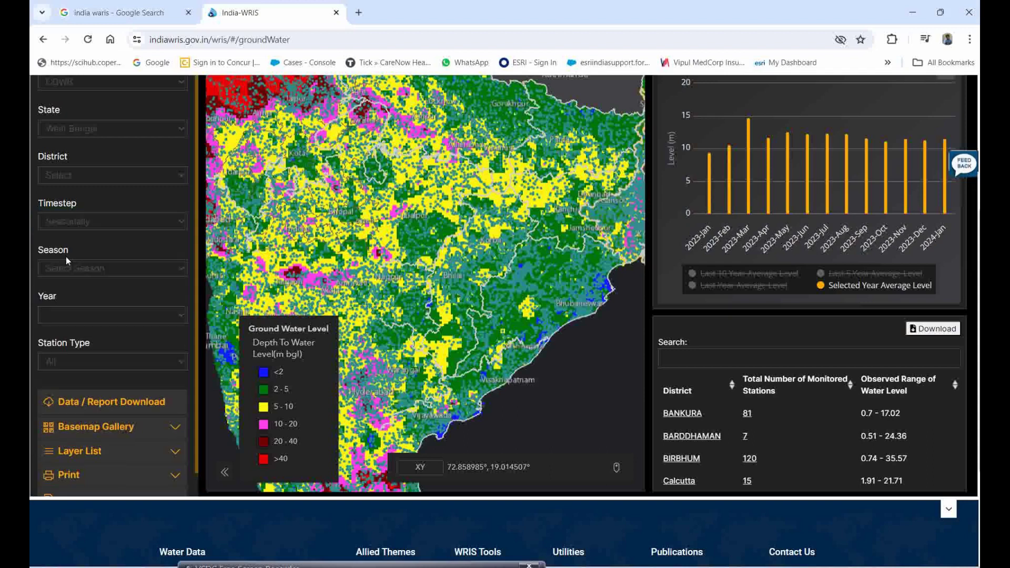
left_click(147, 271)
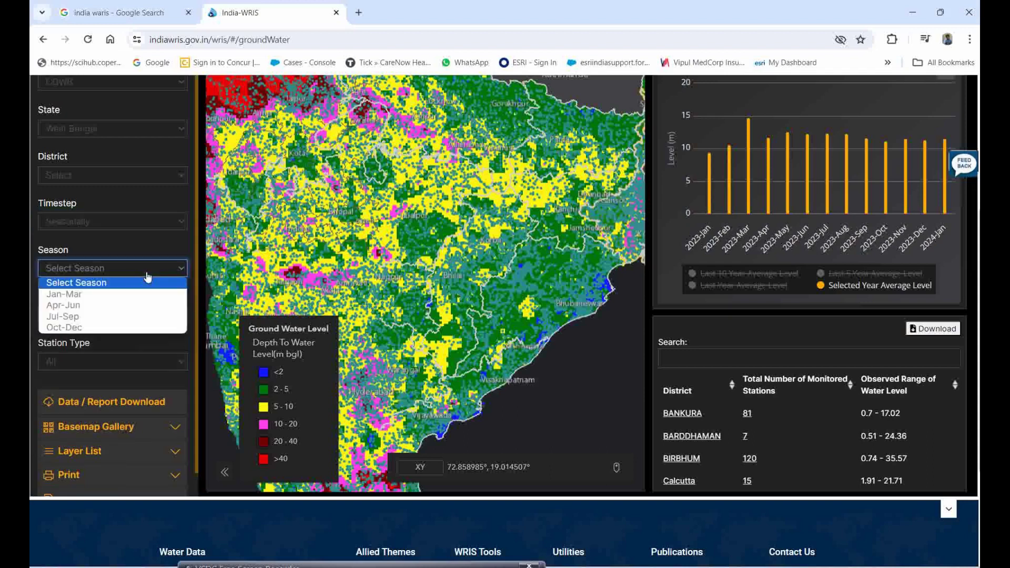
left_click(61, 297)
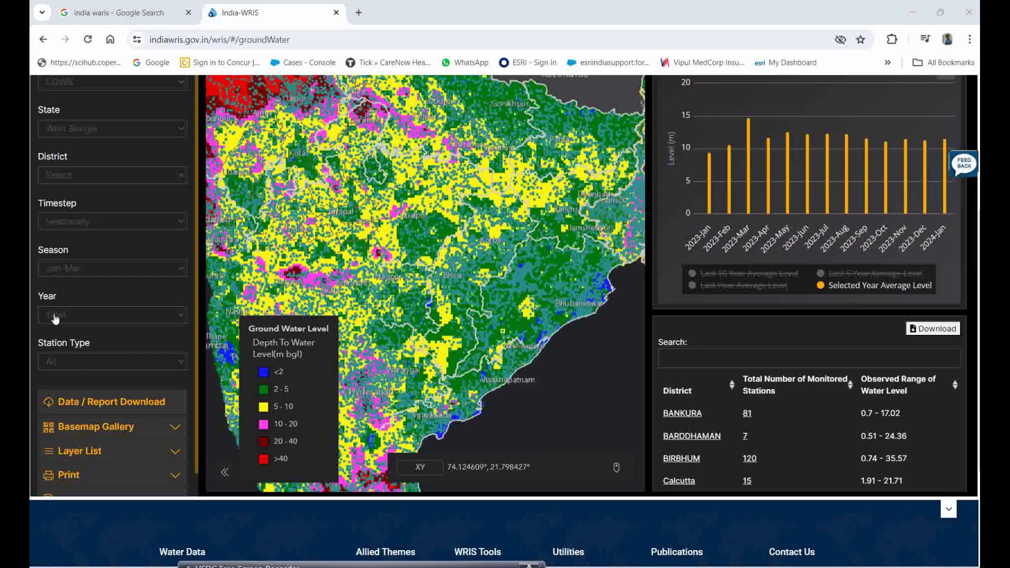
Set the year of the seasonal ground water data to 2018
left_click(150, 321)
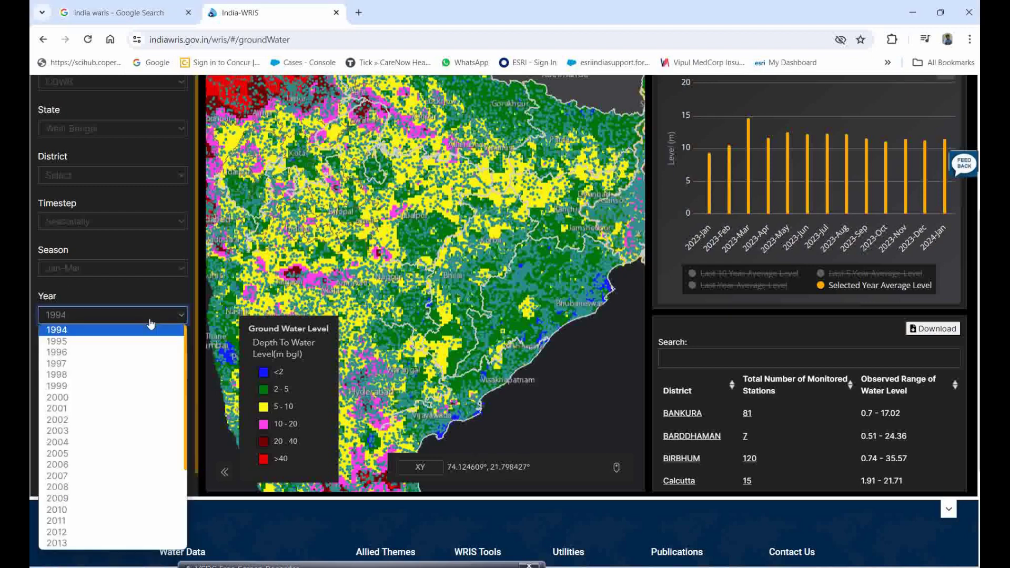
scroll(71, 526, "down", 3)
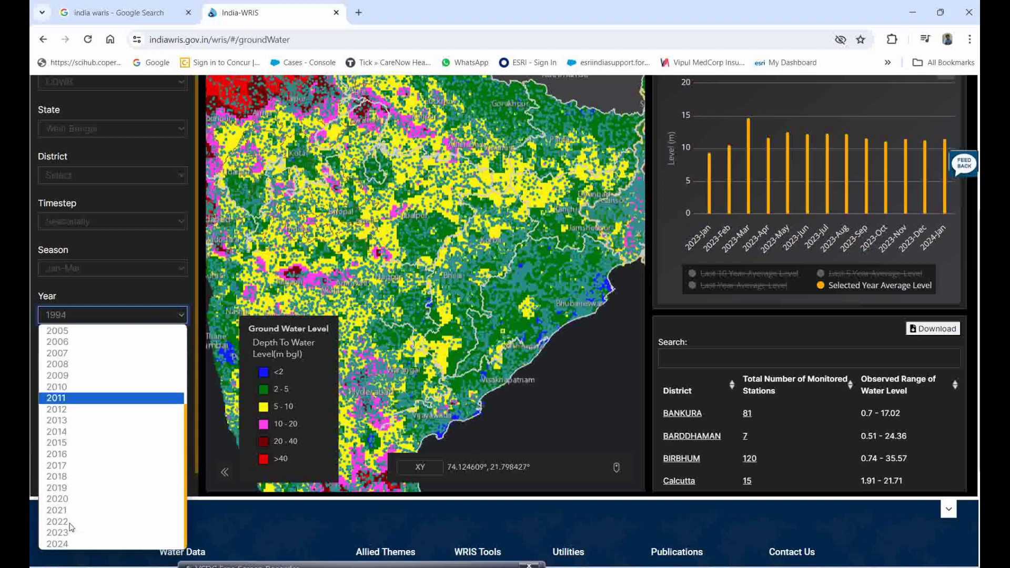
left_click(68, 489)
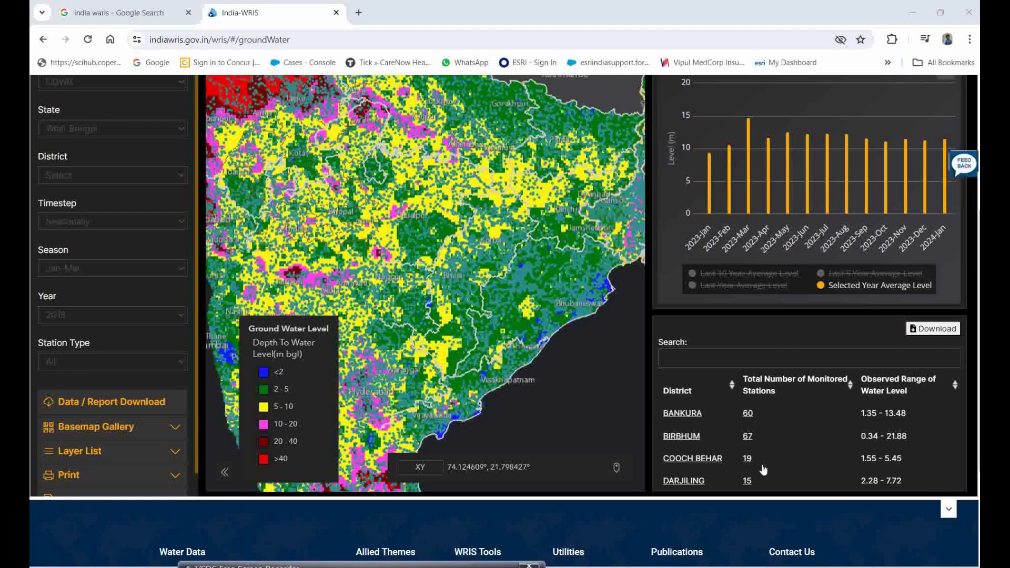
Download the district ground water level table, submitting the request form with Student as purpose and the requester's name and e-mail address
scroll(757, 434, "down", 1)
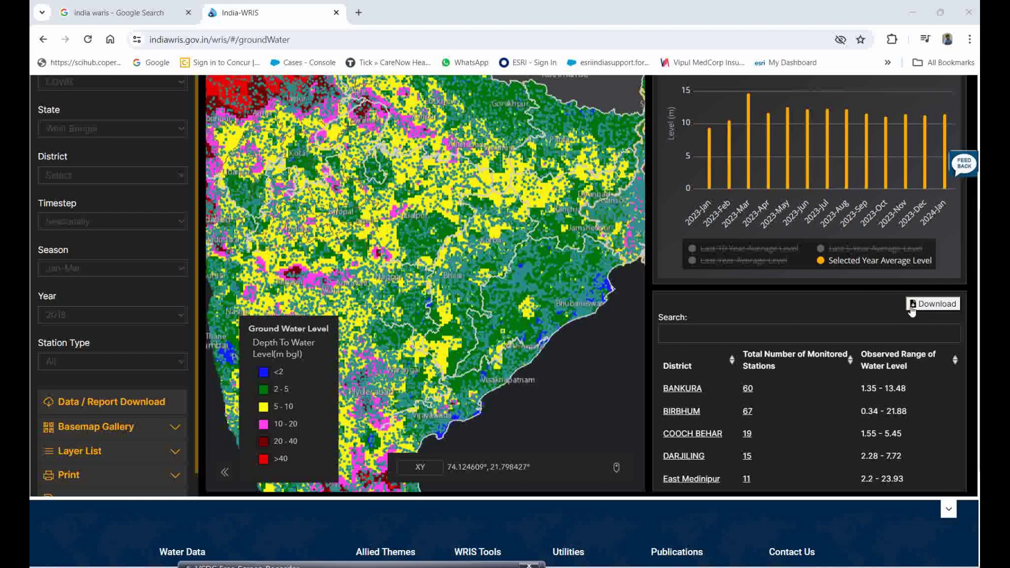
left_click(912, 306)
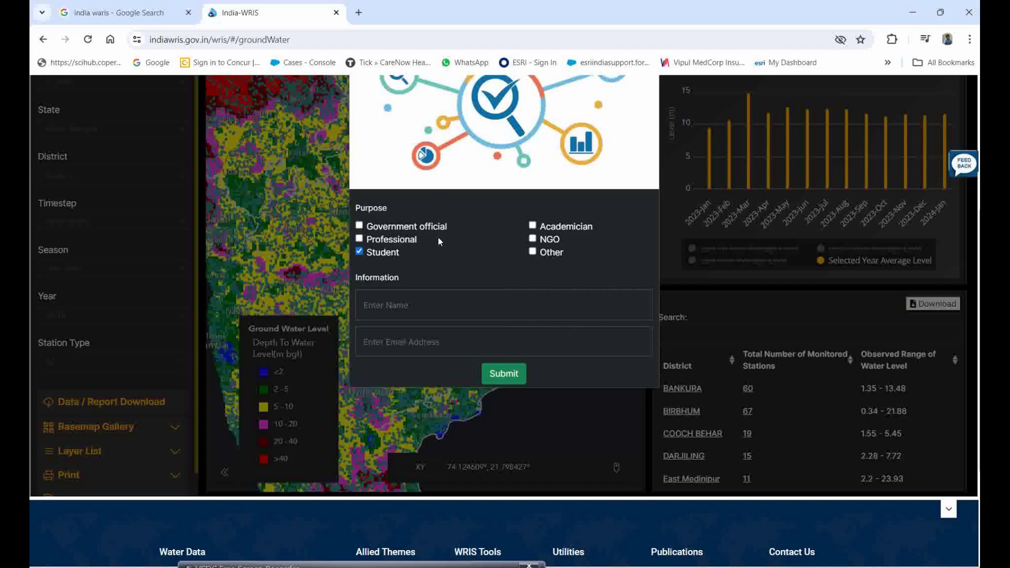
left_click(397, 309)
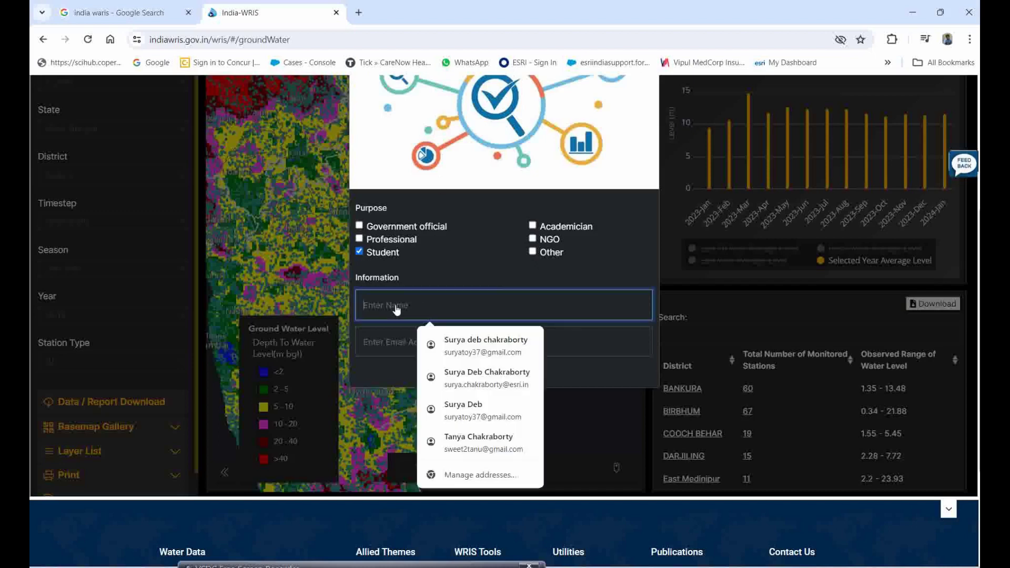
left_click(460, 346)
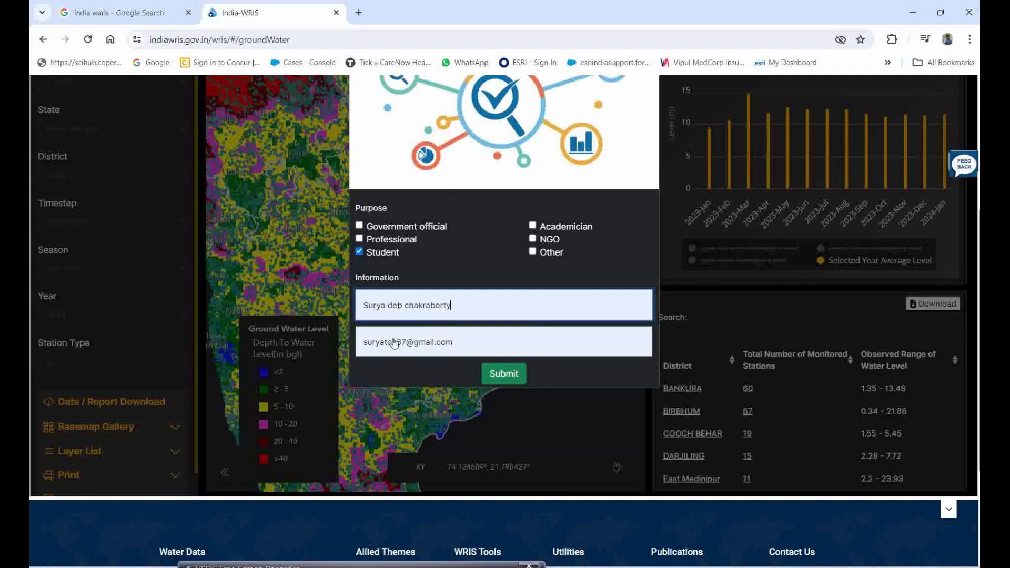
left_click(502, 375)
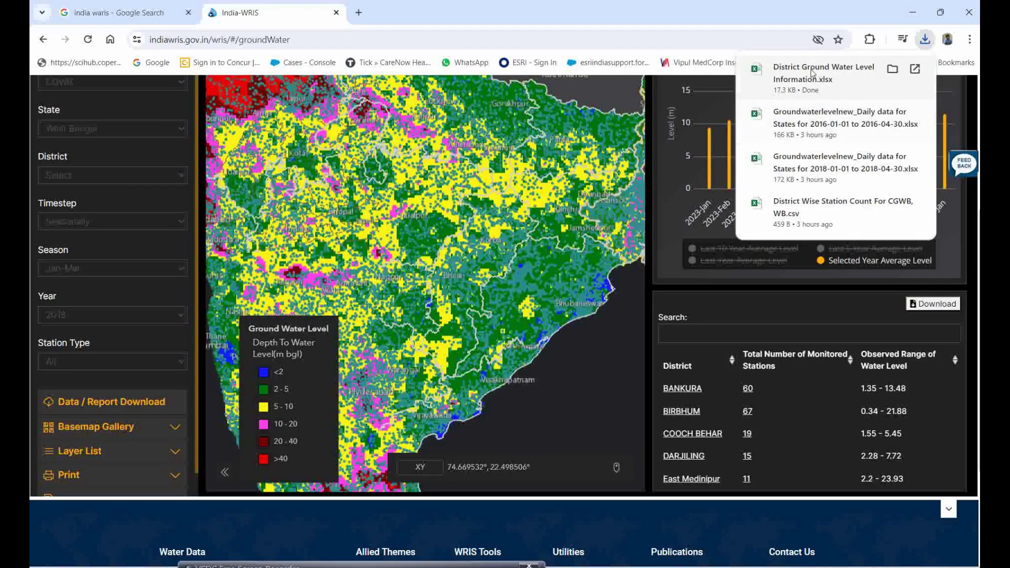
Show the downloaded District Ground Water Level Information workbook in its containing folder
left_click(891, 72)
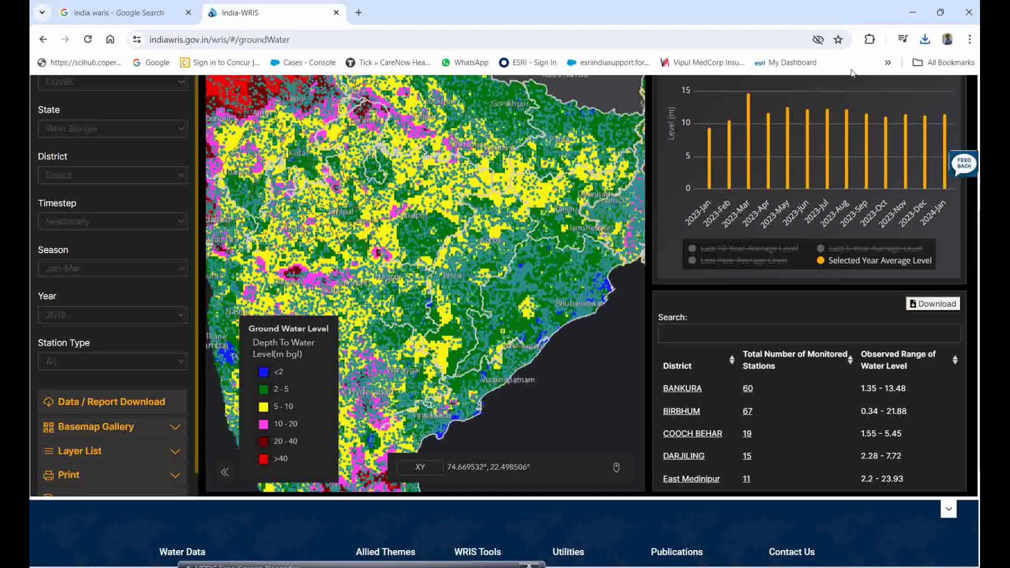
left_click(924, 45)
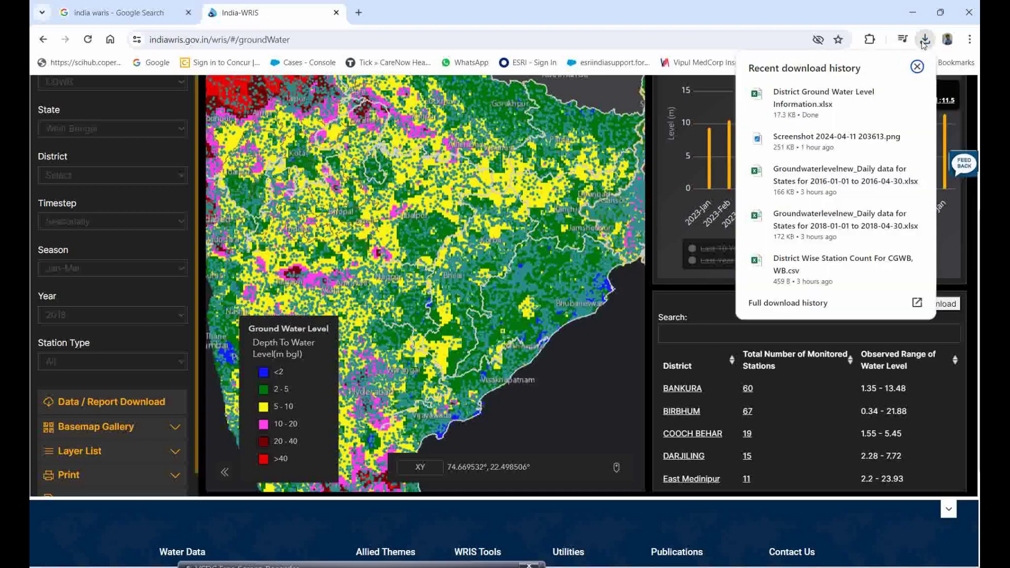
left_click(891, 94)
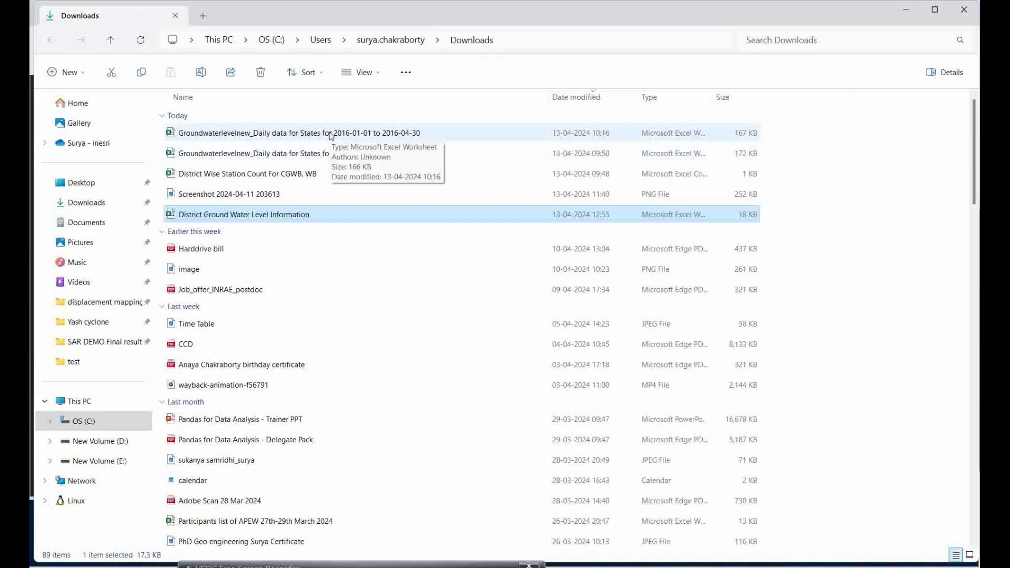
Open the Groundwaterlevelnew_Daily data workbook for 2016-01-01 to 2016-04-30 at full window size, and return to the Downloads folder
left_click(330, 135)
double_click(330, 135)
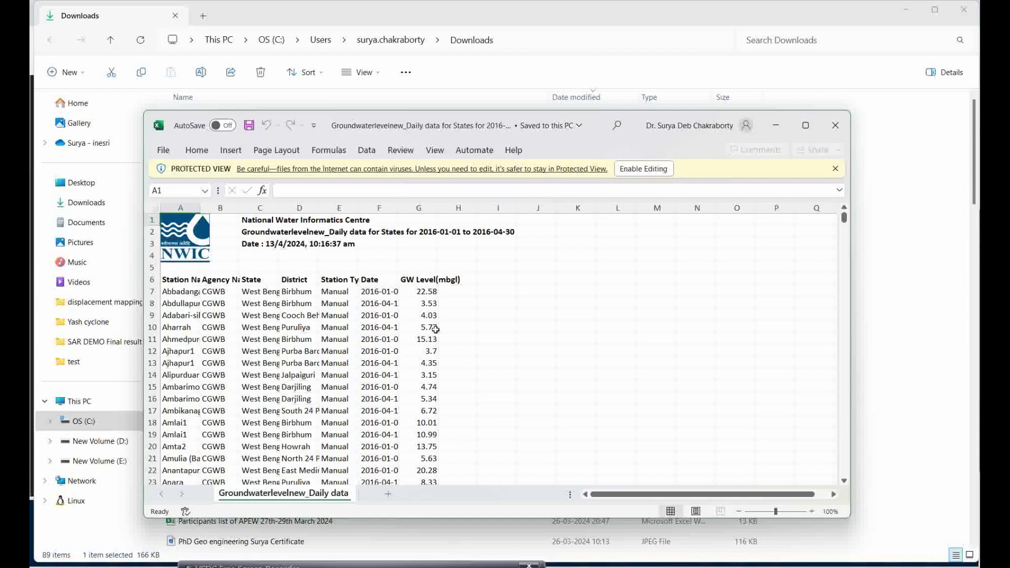
left_click(805, 125)
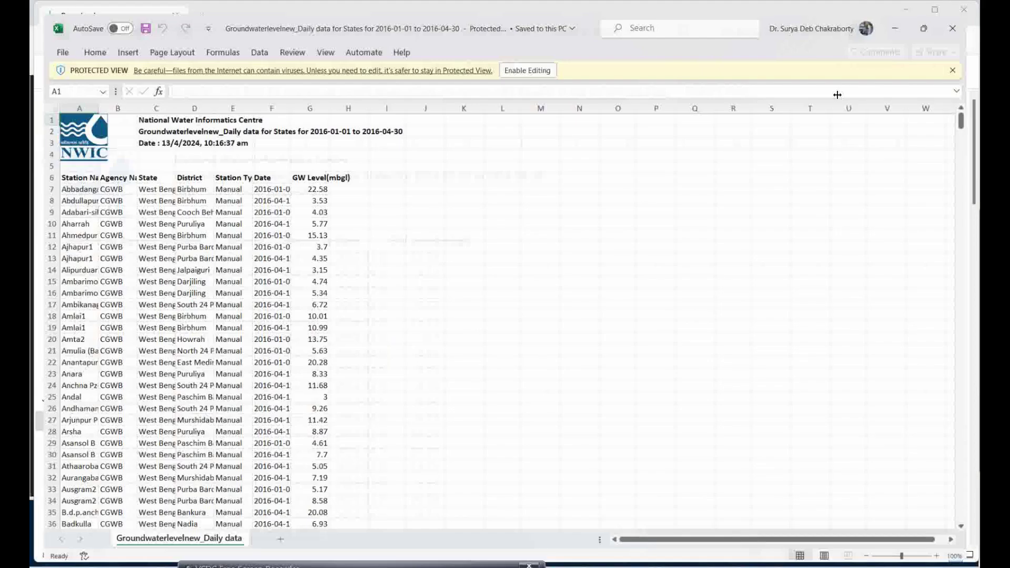
left_click(910, 15)
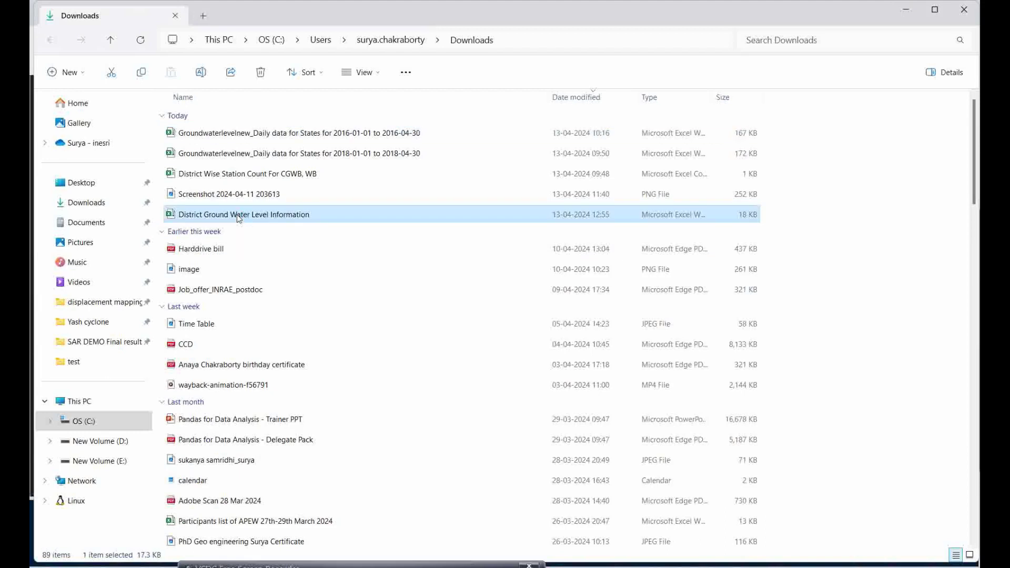
Open the District Ground Water Level Information workbook and review the district rows from BANKURA to West Medinipur
double_click(250, 214)
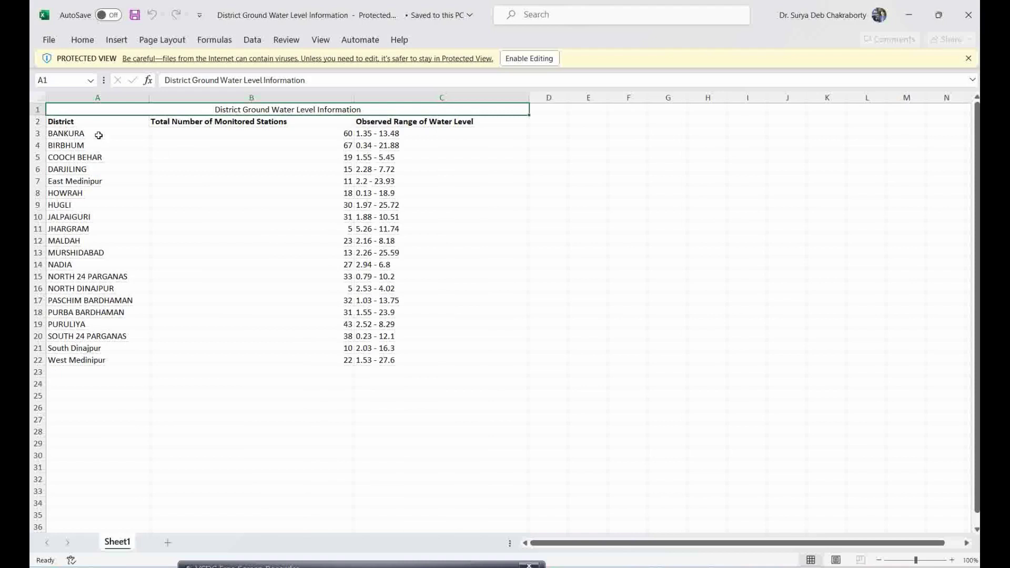
left_click_drag(86, 135, 377, 365)
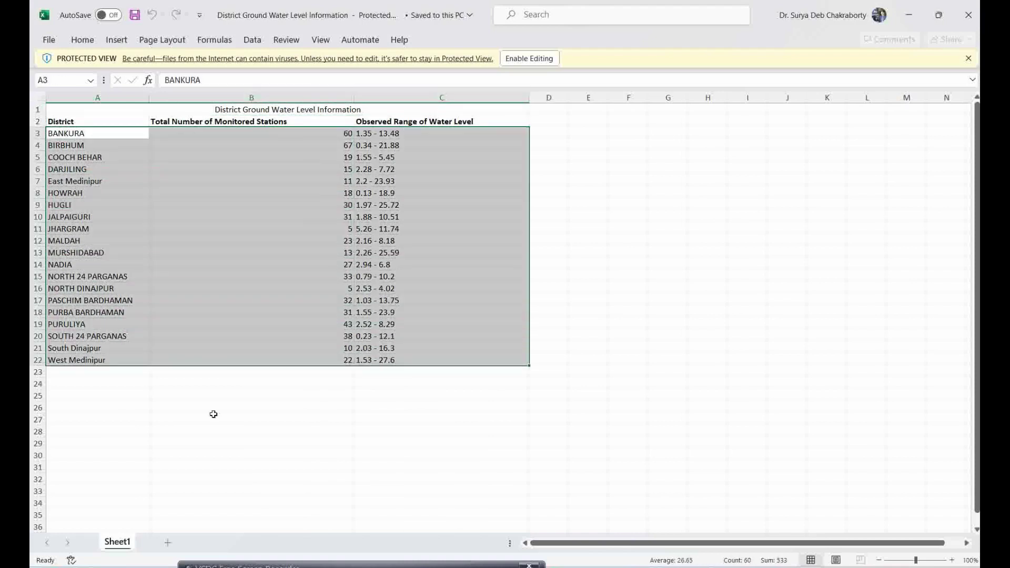
left_click(212, 417)
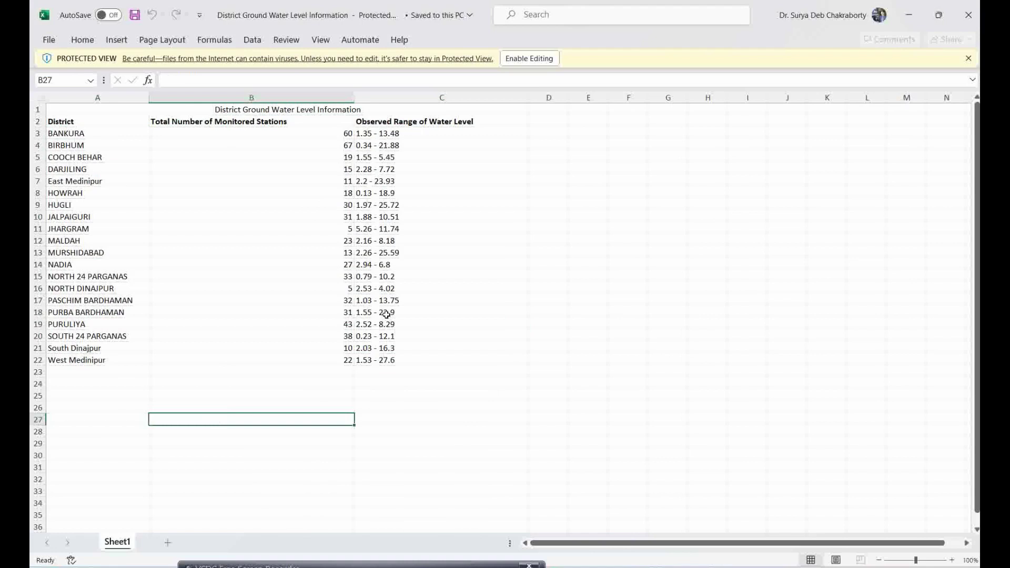
Switch to the 2016 Groundwaterlevelnew_Daily data workbook and examine its station, district, date and GW Level(mbgl) records
mouse_move(740, 565)
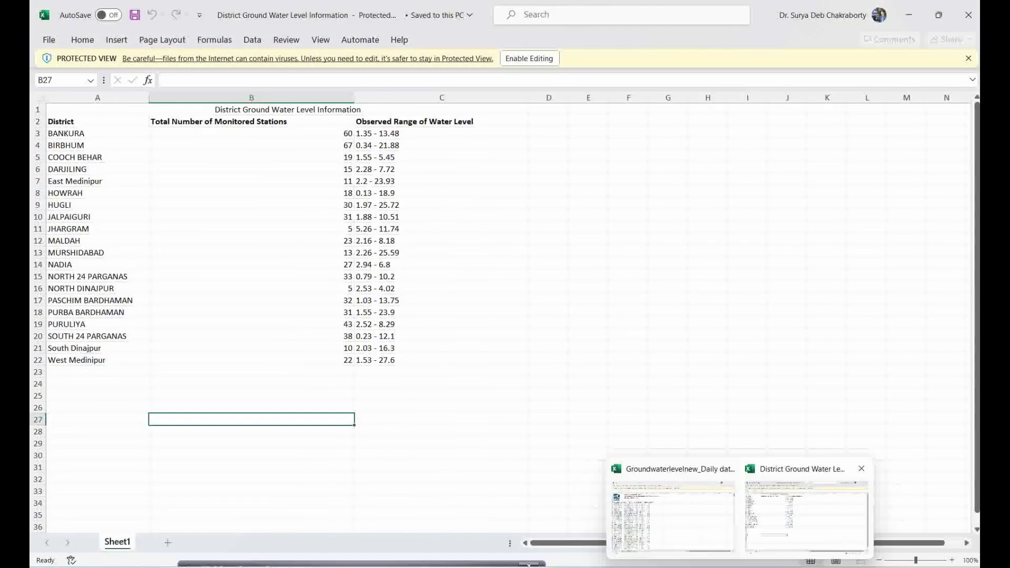
left_click(704, 541)
scroll(291, 211, "down", 1)
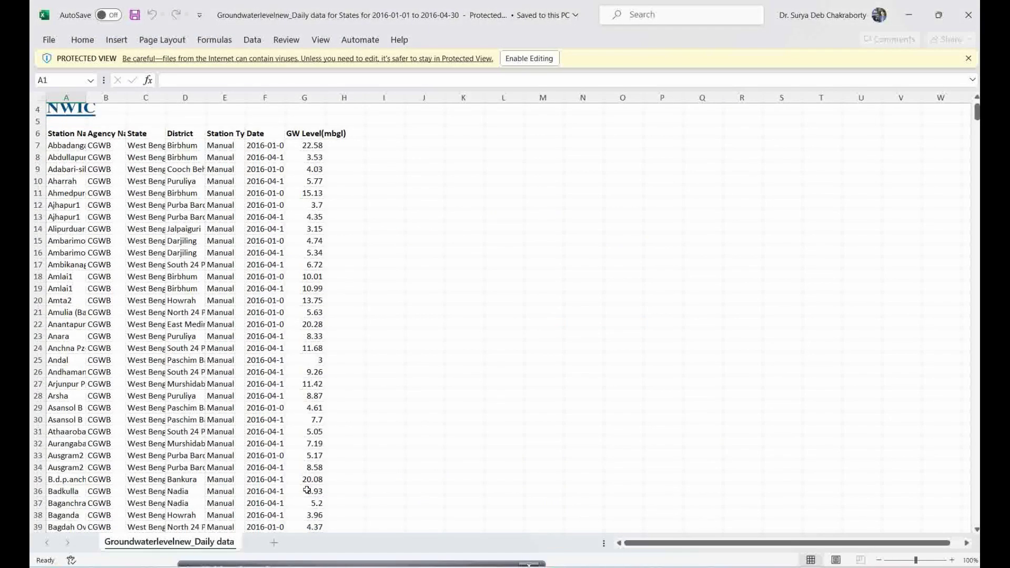
scroll(305, 462, "down", 19)
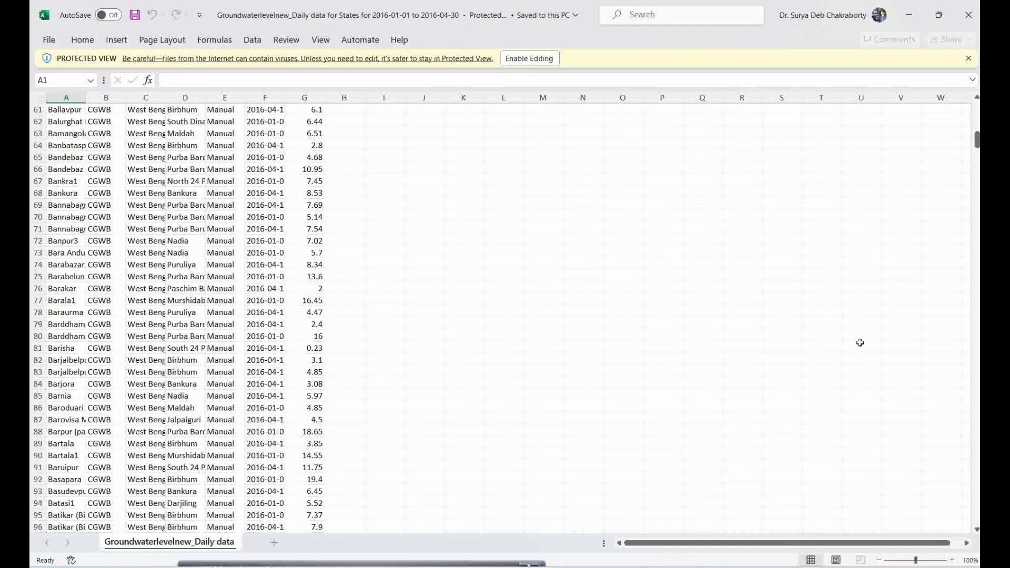
scroll(237, 279, "down", 4)
scroll(240, 282, "up", 15)
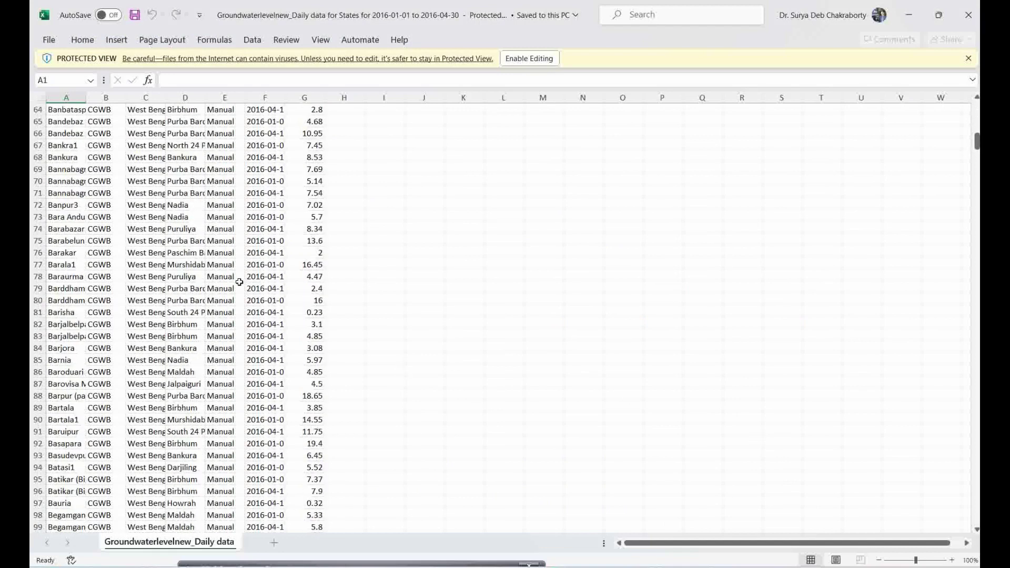
scroll(237, 279, "up", 9)
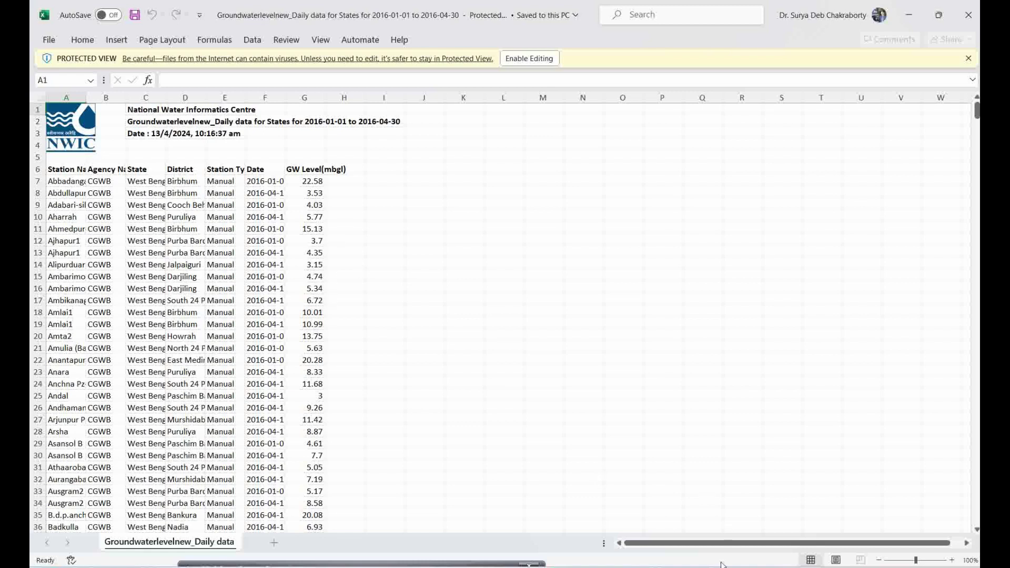
Switch to ArcGIS Pro, examine the GW Level(mbgl) field in the west_bengal_district attribute table, and close the table
mouse_move(721, 565)
left_click(712, 536)
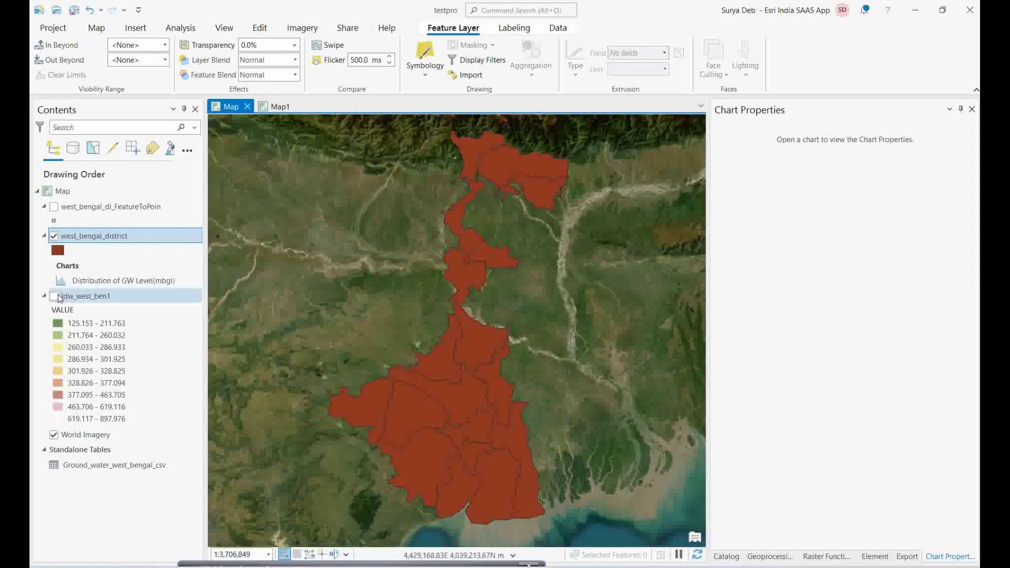
left_click(114, 240)
right_click(115, 242)
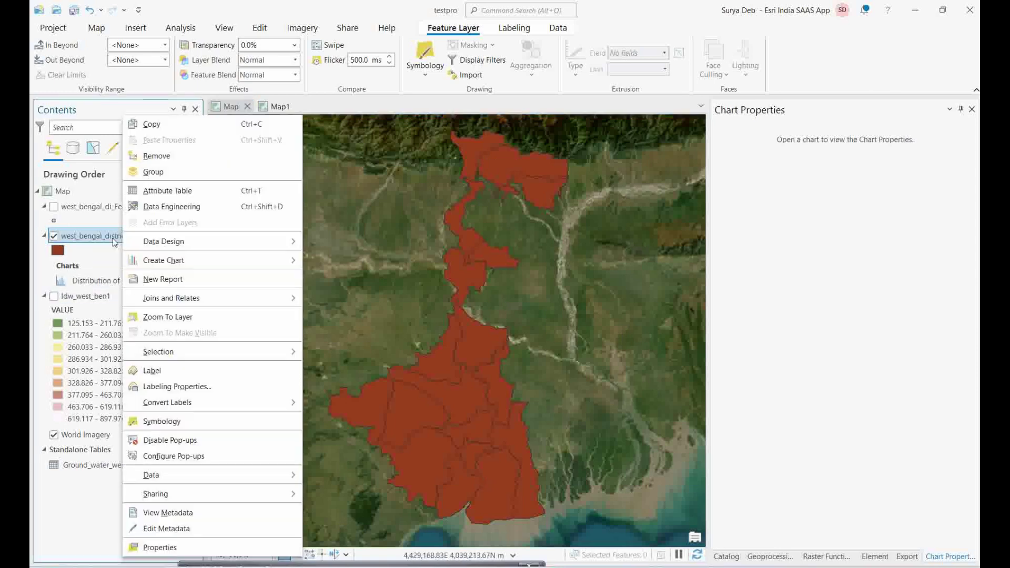
left_click(148, 195)
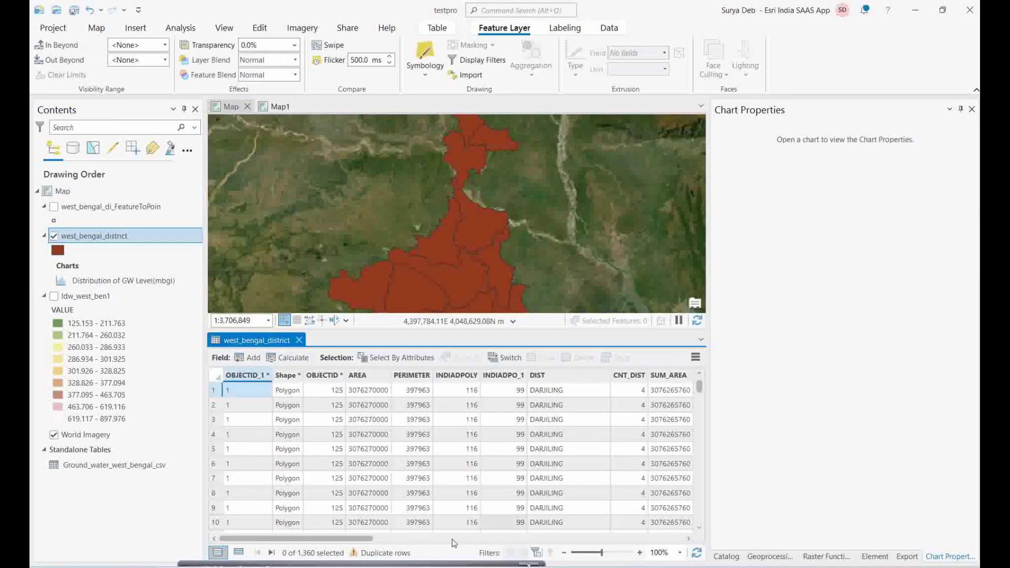
left_click_drag(377, 538, 684, 539)
left_click(686, 531)
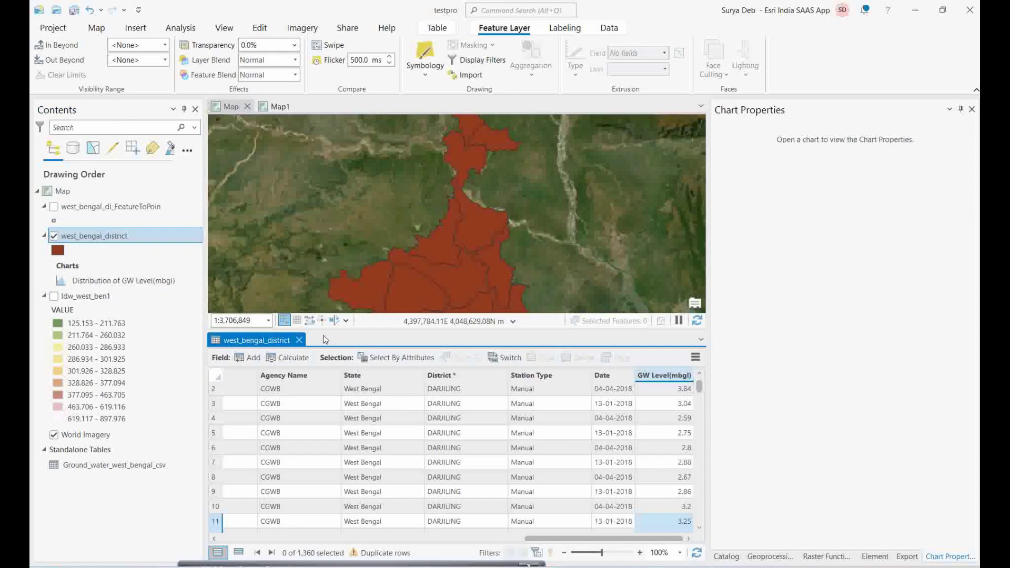
left_click(298, 340)
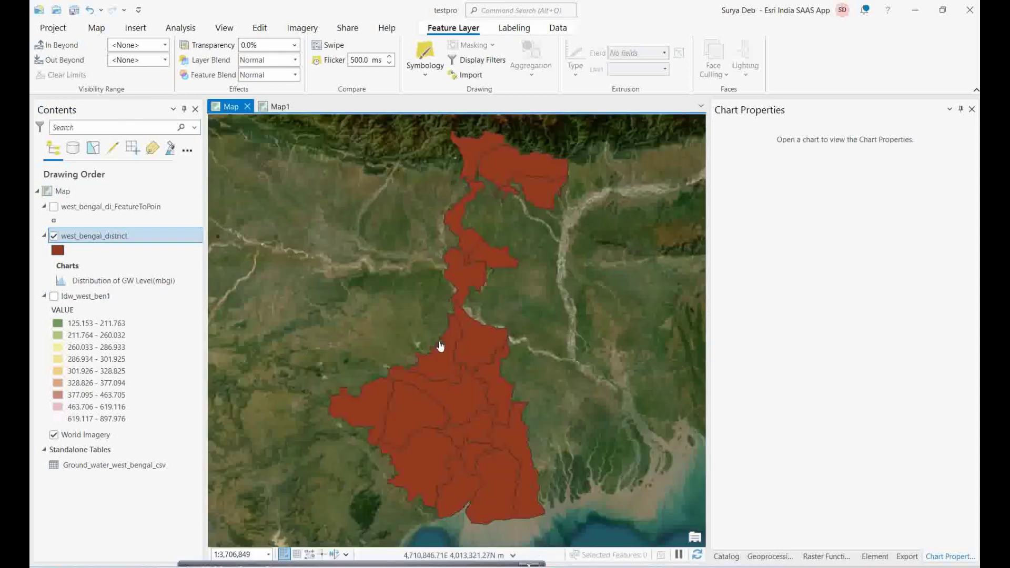
Switch back to the 2016 Groundwaterlevelnew_Daily data workbook in Excel
left_click(96, 28)
mouse_move(629, 566)
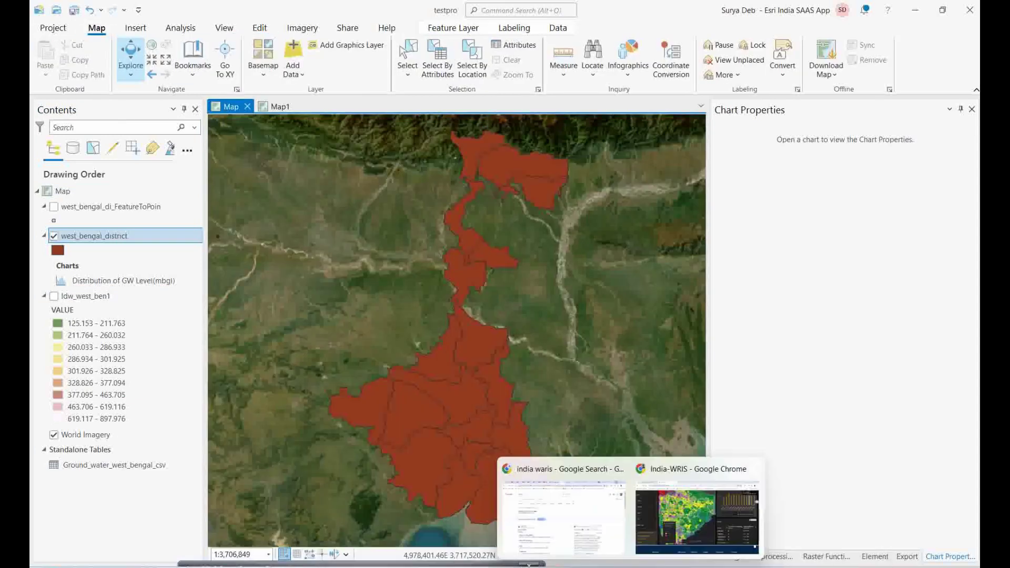
mouse_move(739, 565)
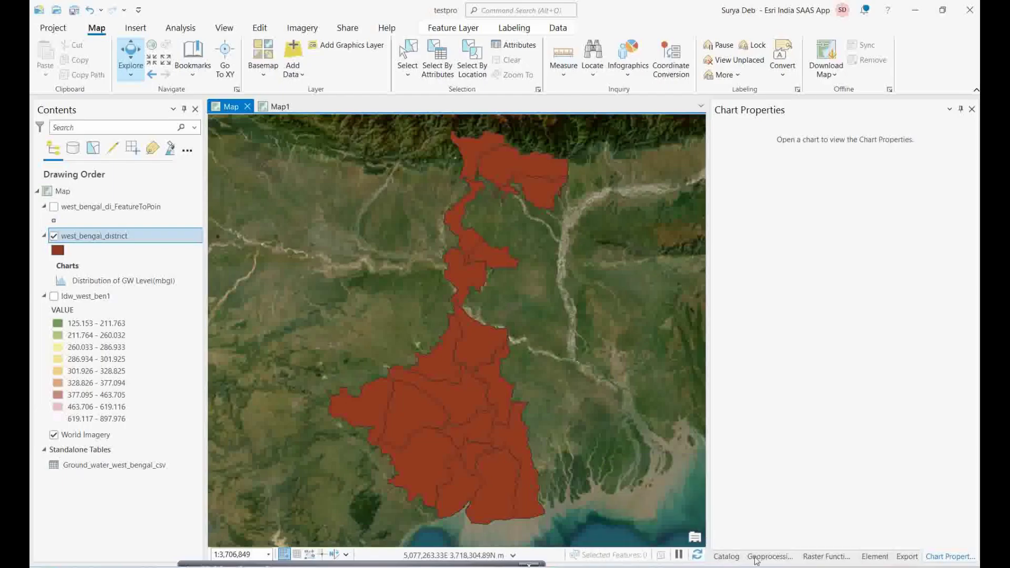
left_click(699, 541)
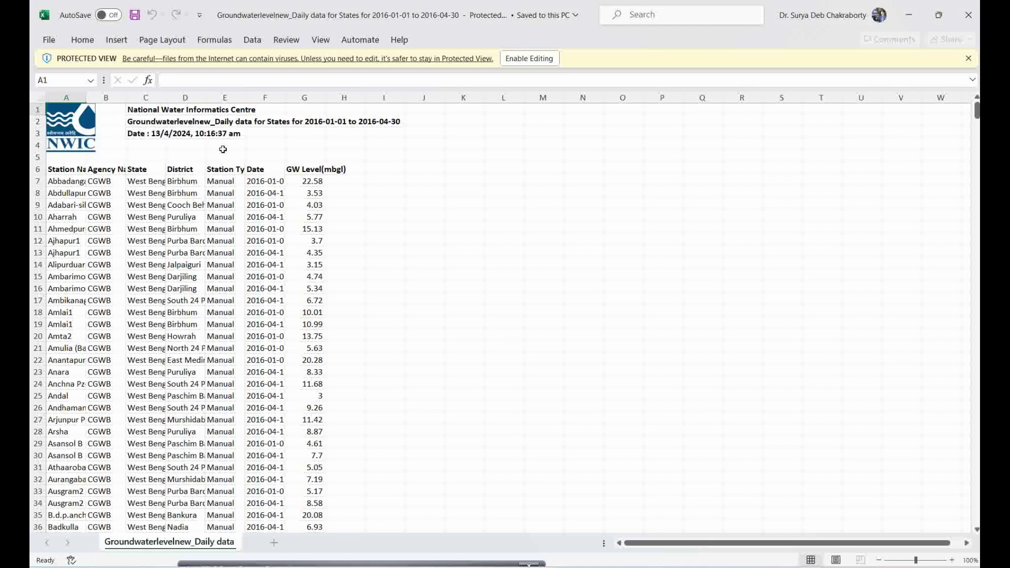
Open the Ground water west bengal CSV from the Test demo\test folder on drive E, review it and close it
mouse_move(649, 556)
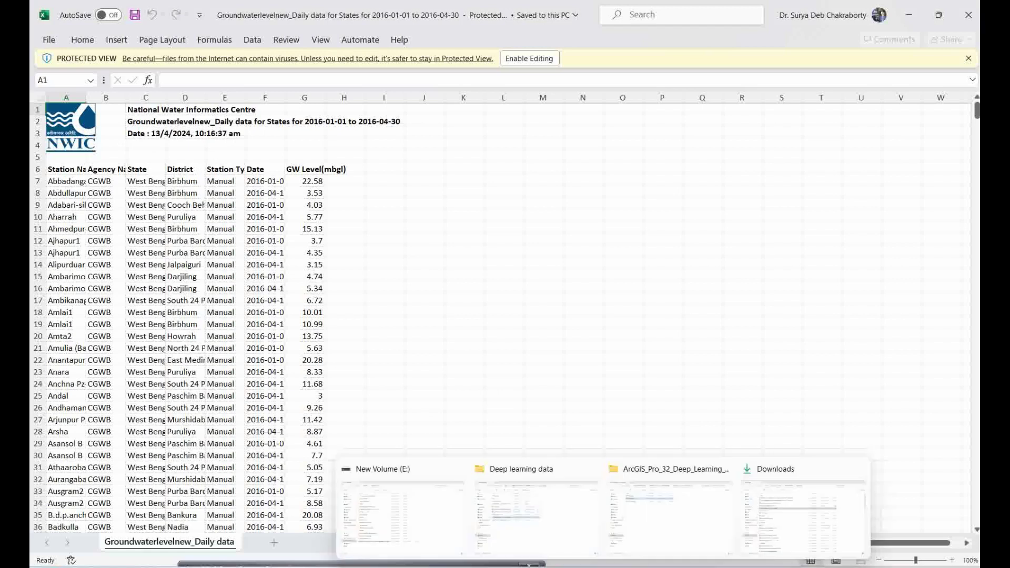
left_click(711, 512)
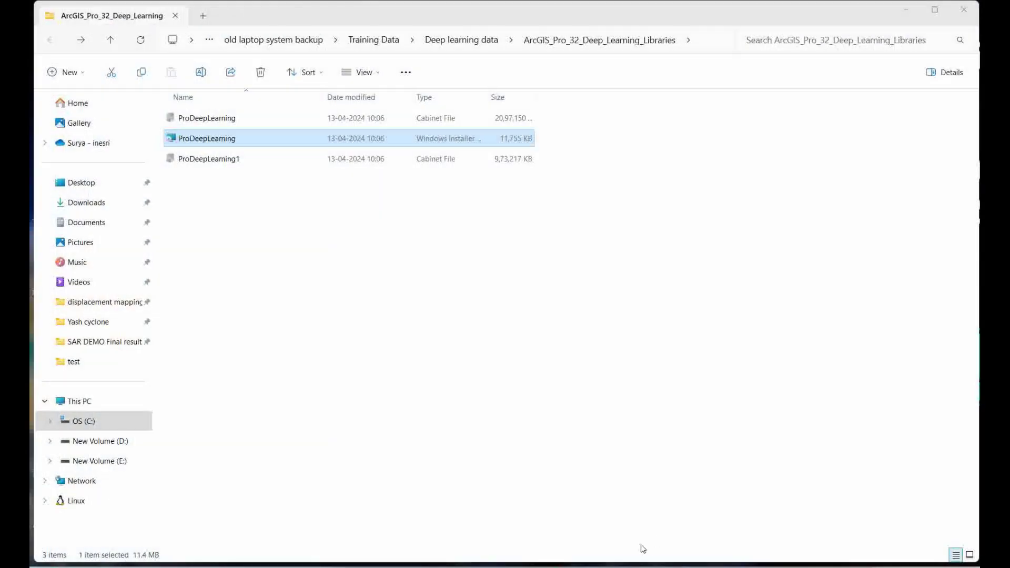
left_click(556, 519)
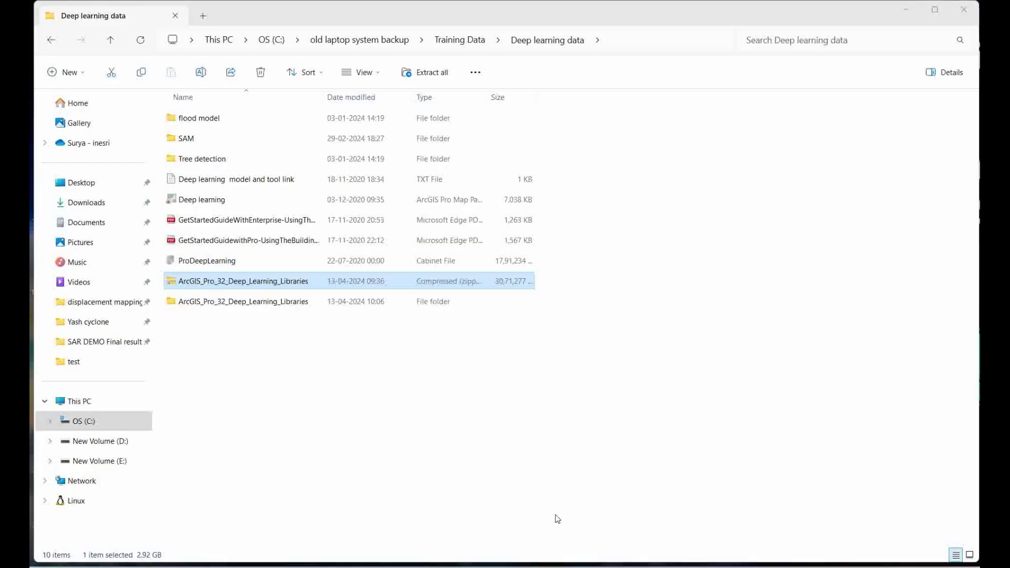
left_click(99, 462)
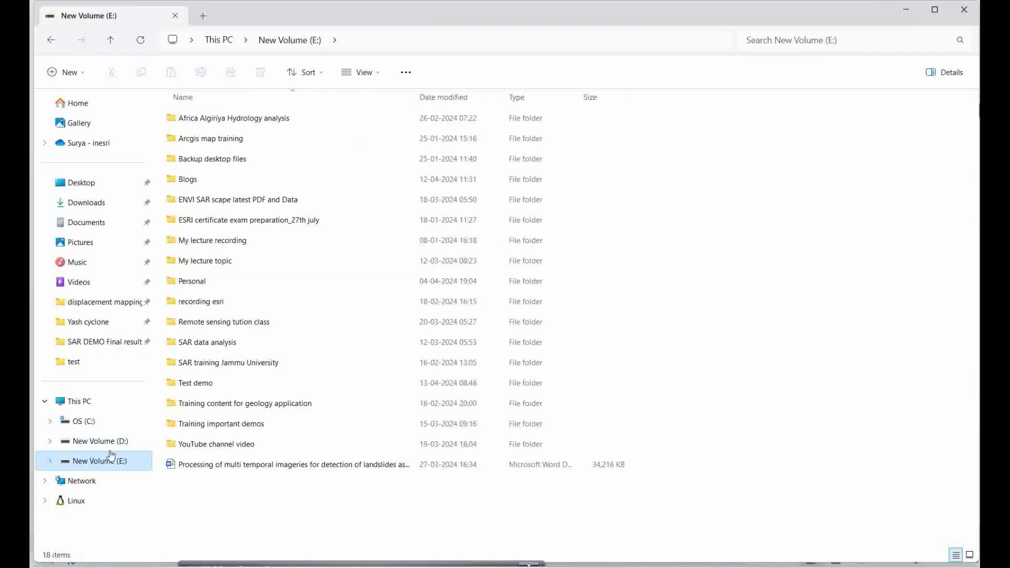
double_click(195, 389)
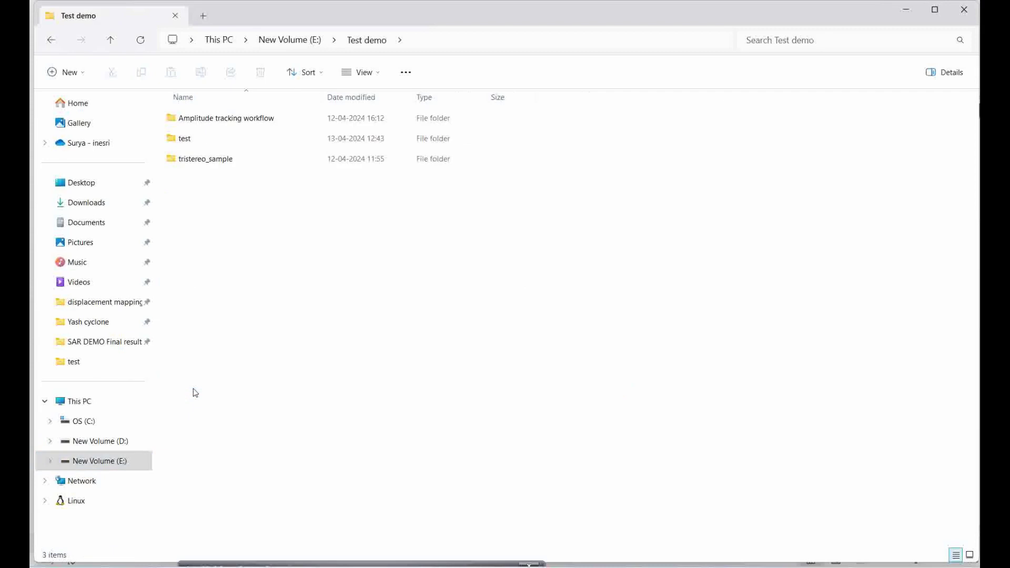
double_click(199, 144)
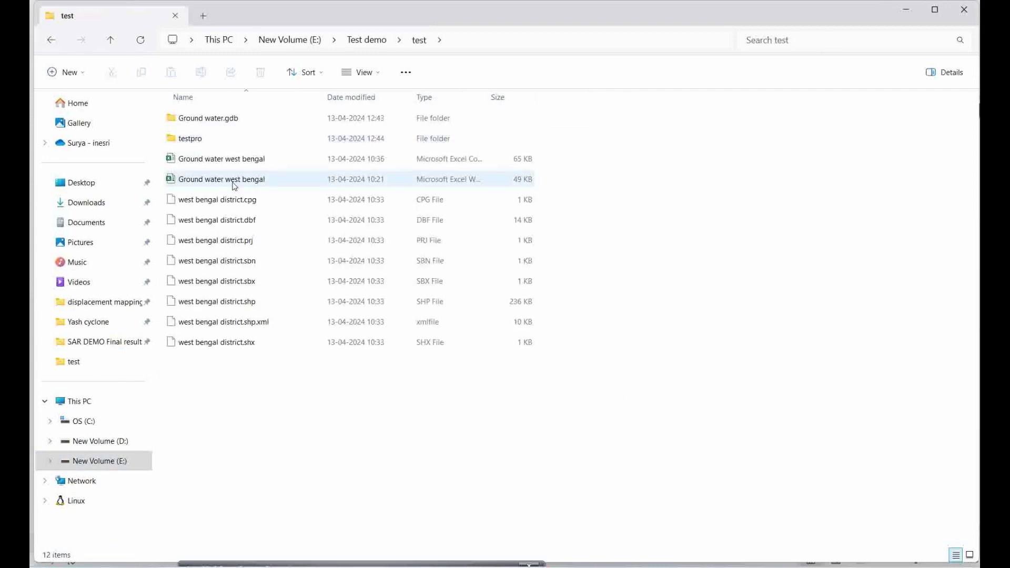
double_click(239, 160)
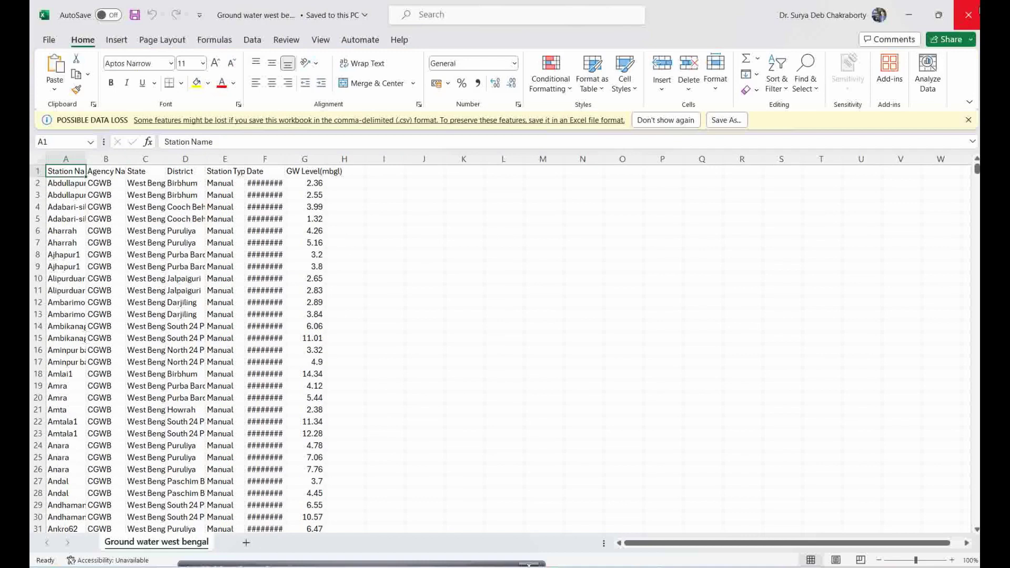
left_click(971, 27)
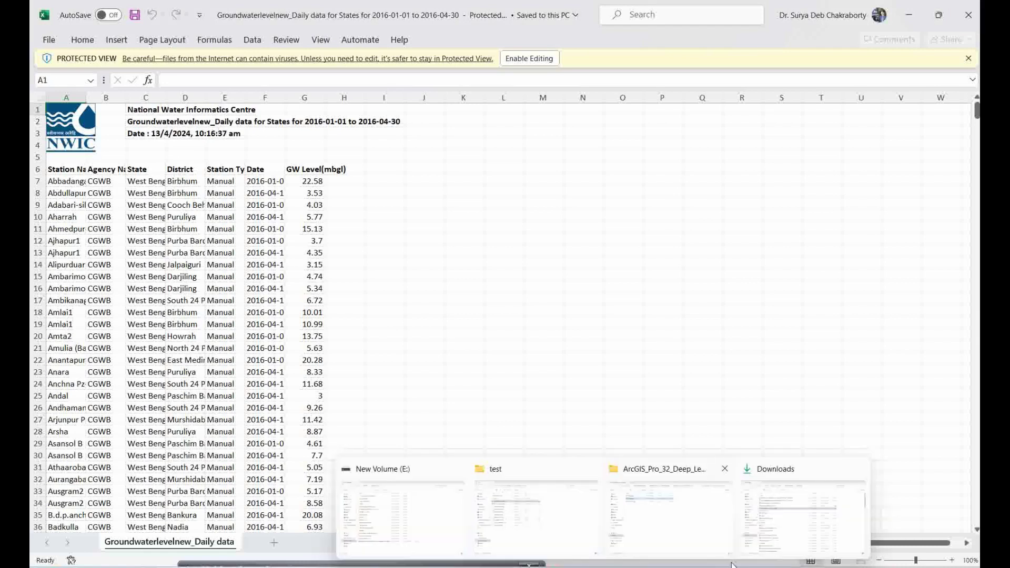
Return to ArcGIS Pro and open the Ground_water_west_bengal_csv standalone table
mouse_move(738, 565)
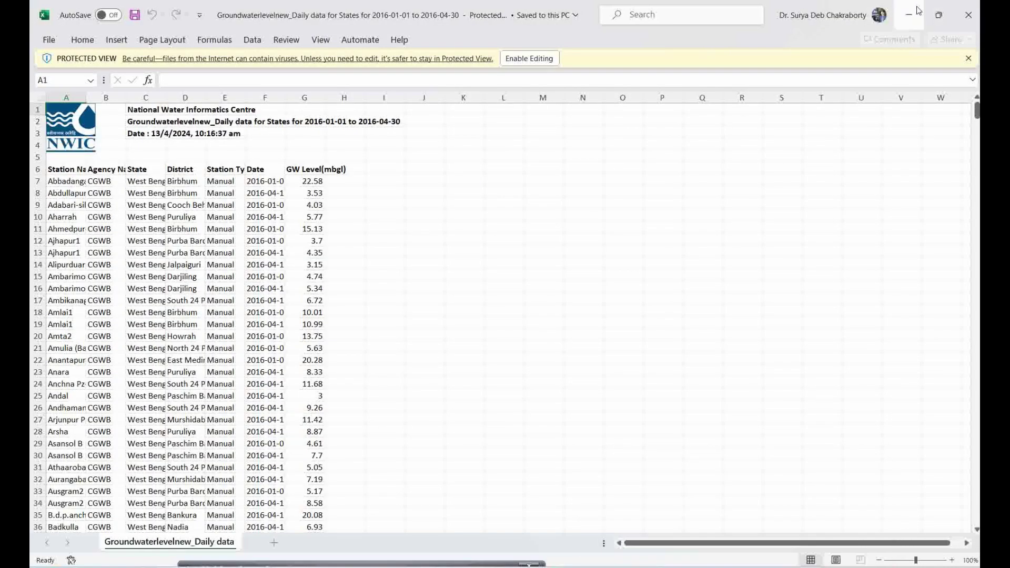
left_click(709, 565)
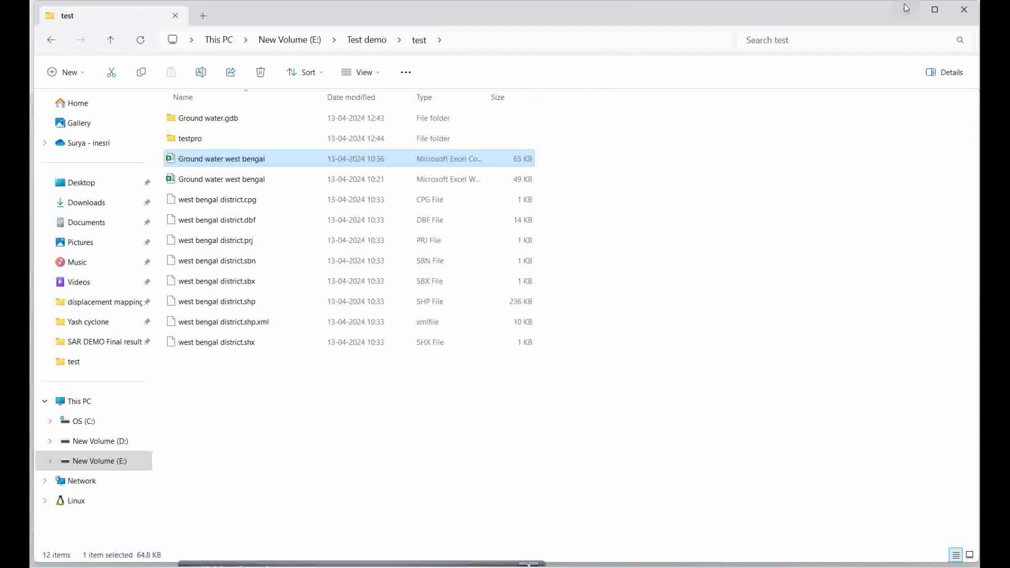
left_click(906, 9)
left_click(83, 465)
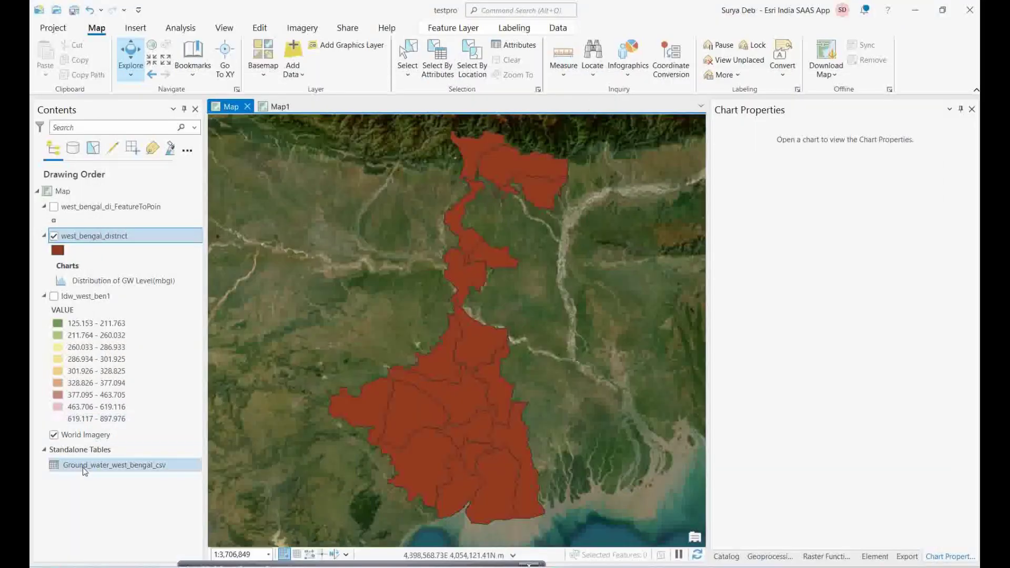
right_click(118, 472)
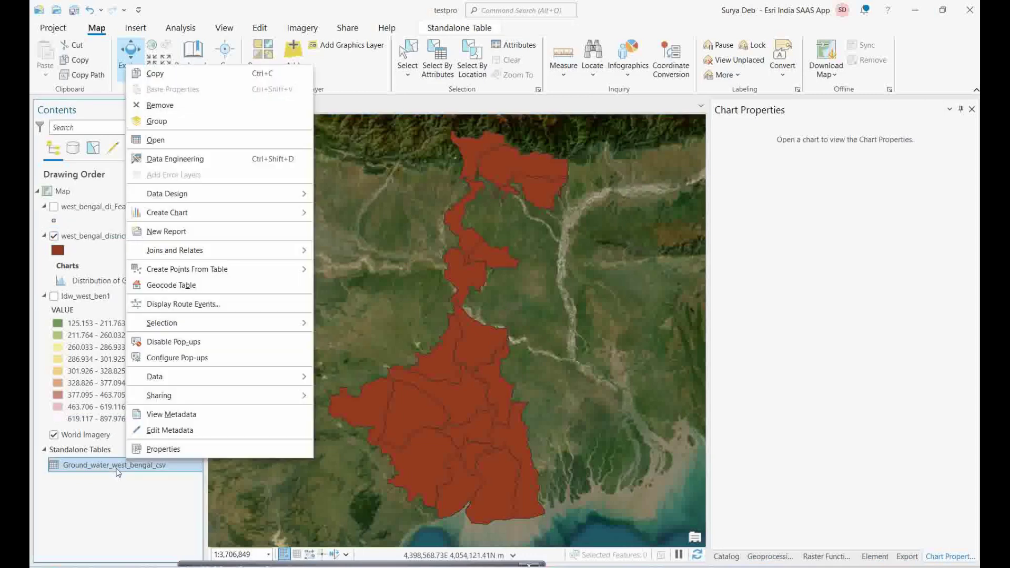
left_click(156, 140)
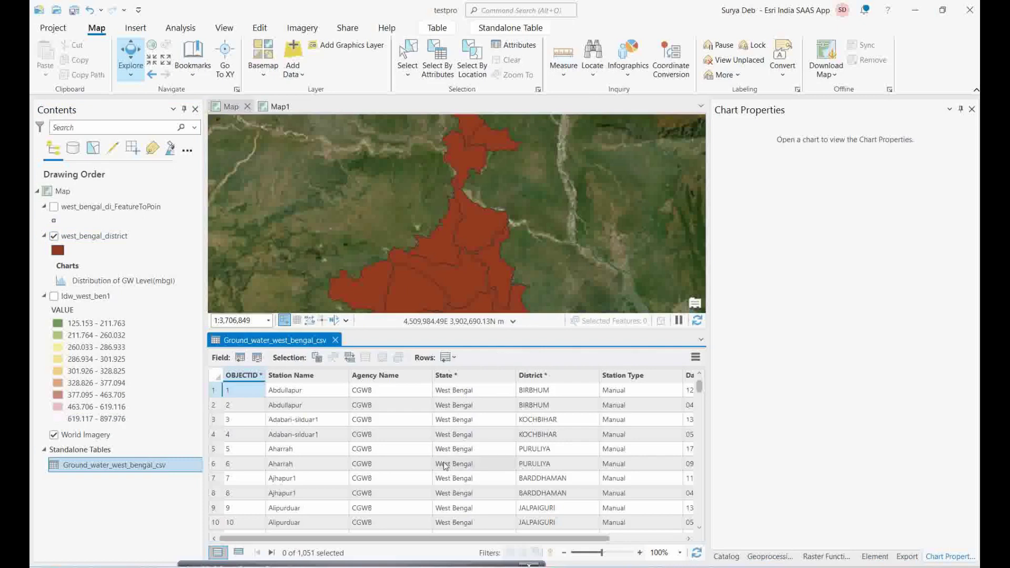
Close the Ground_water_west_bengal_csv table and remove all joins from the west_bengal_district layer
left_click(334, 340)
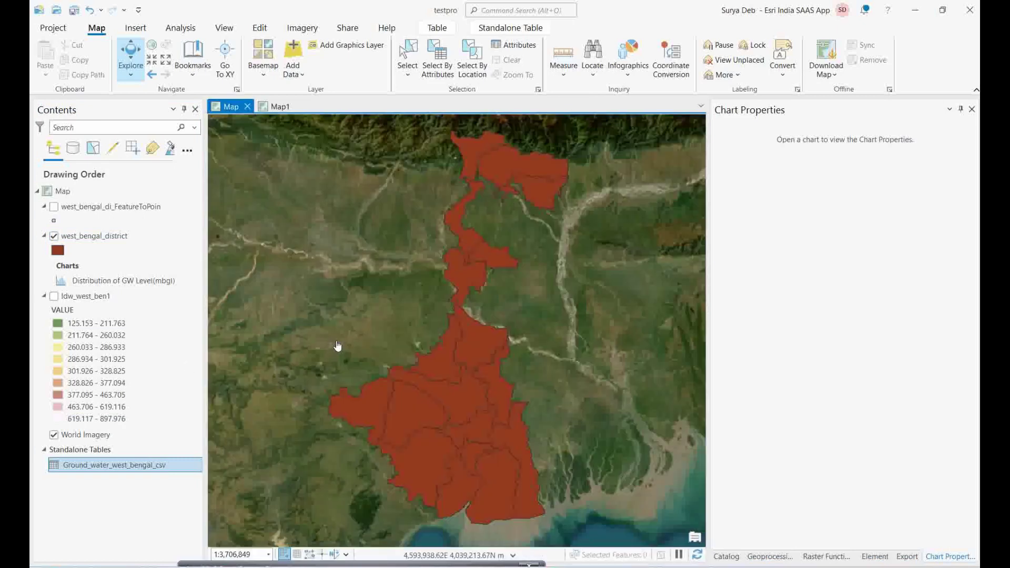
left_click(102, 240)
right_click(102, 240)
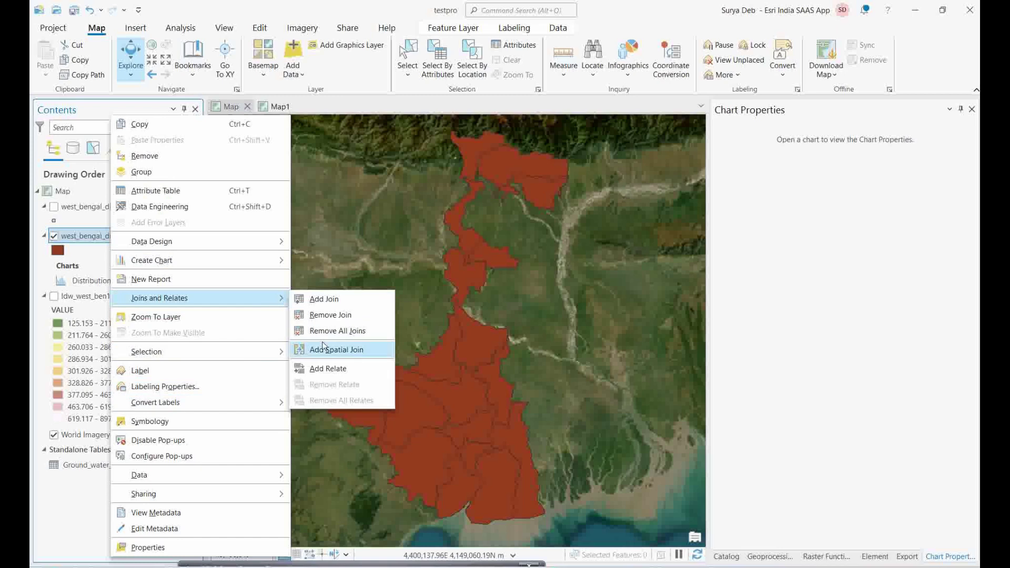
left_click(331, 337)
left_click(532, 316)
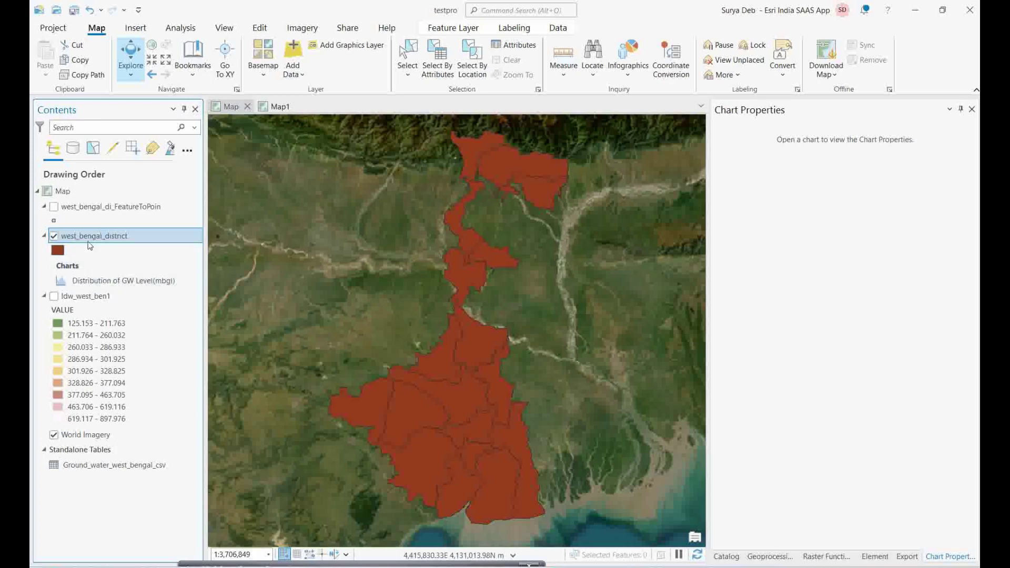
Examine the fields up to STATE in the west_bengal_district attribute table, close it, and open the Ground_water_west_bengal_csv table
right_click(95, 241)
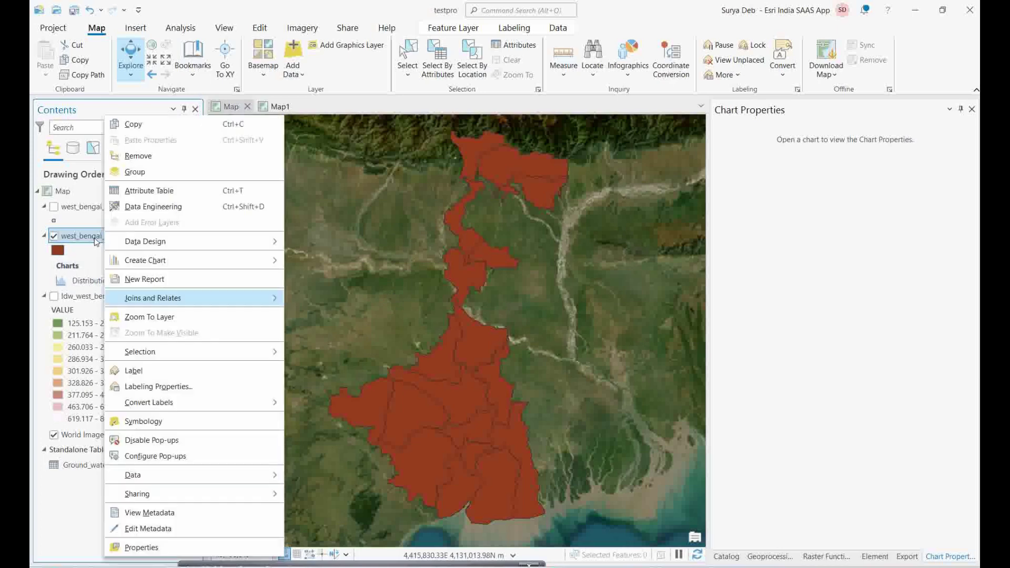
left_click(149, 191)
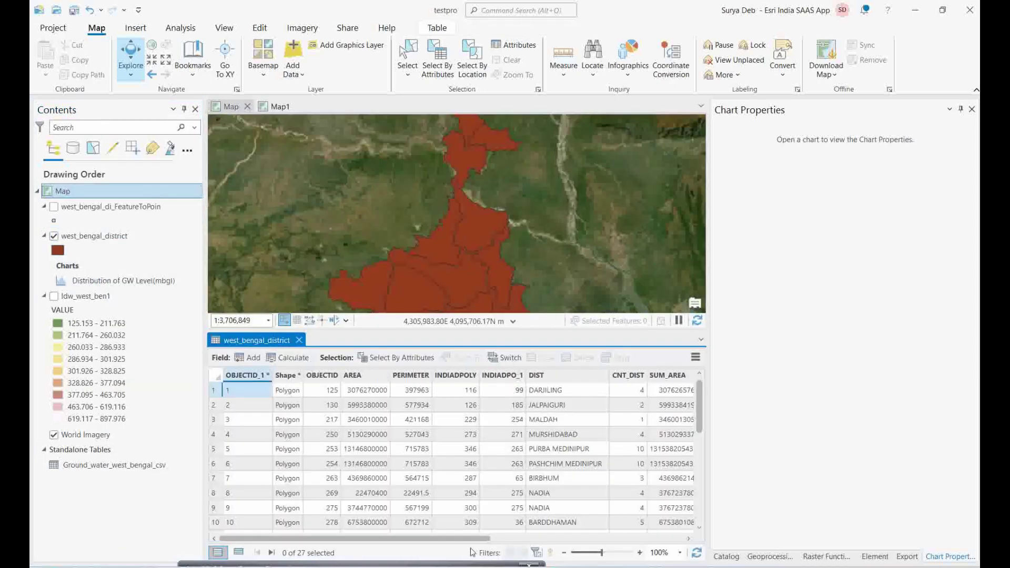
left_click_drag(433, 539, 547, 538)
left_click(526, 530)
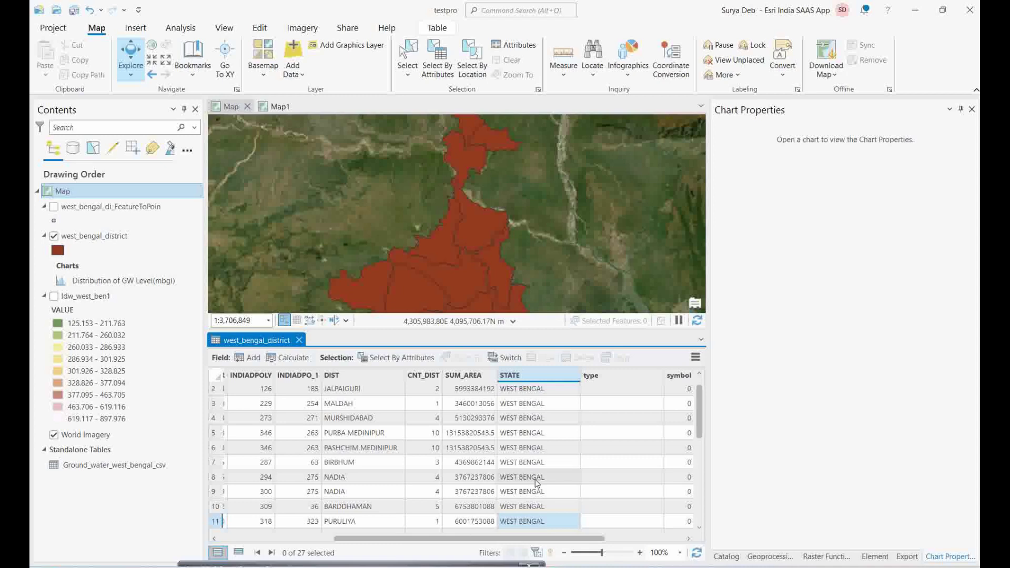
left_click_drag(538, 541, 508, 539)
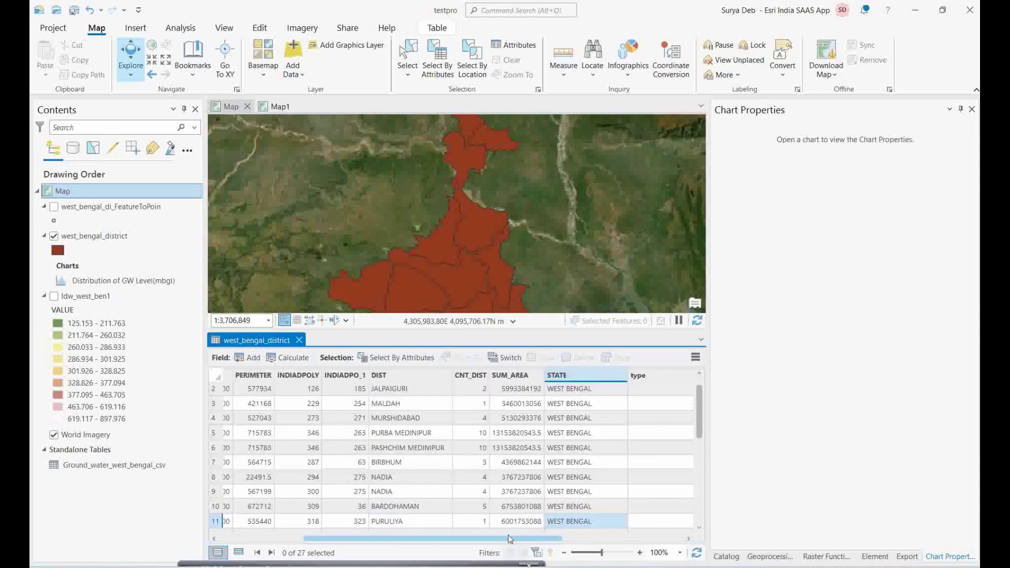
left_click(299, 340)
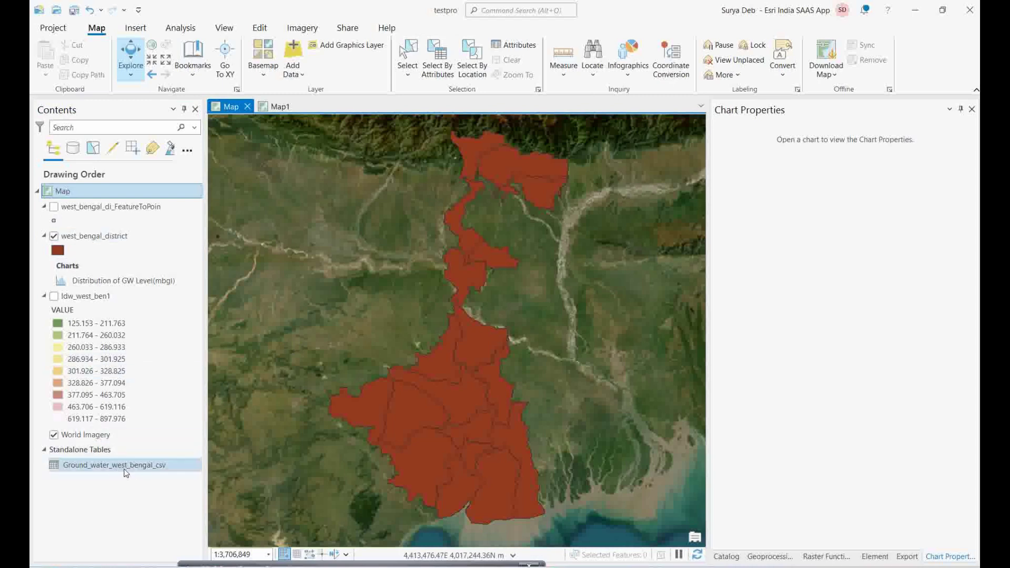
right_click(106, 468)
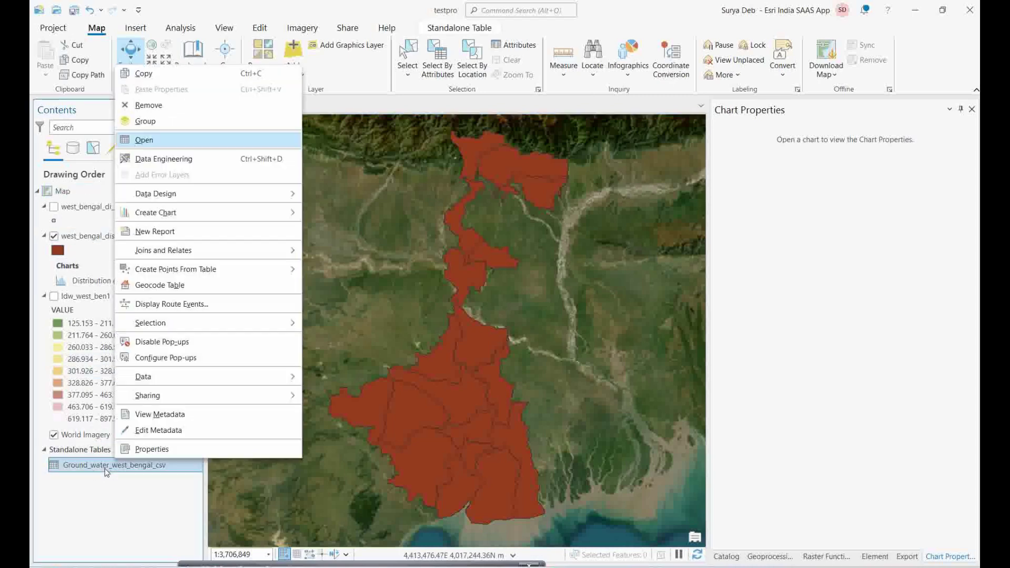
left_click(144, 140)
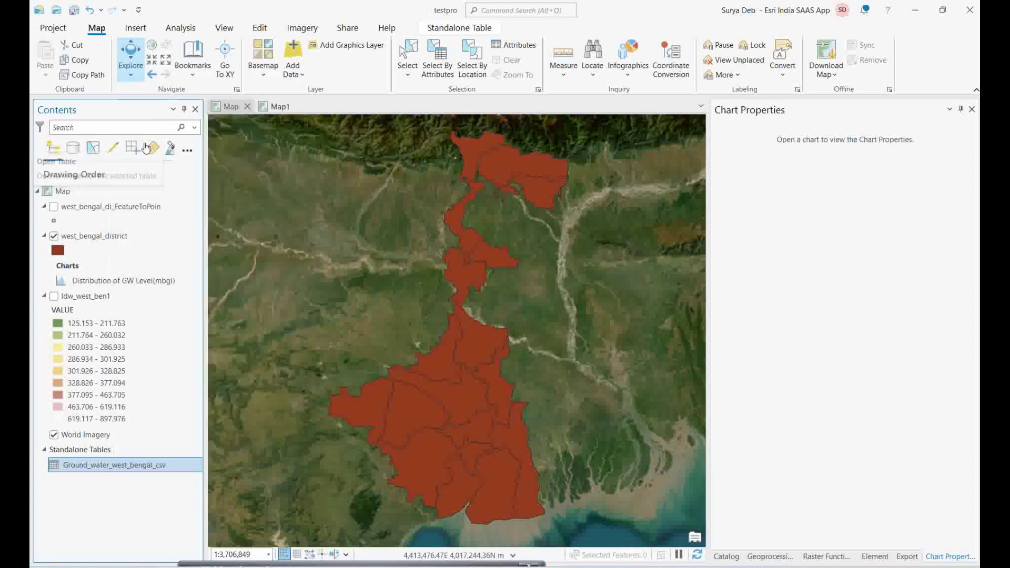
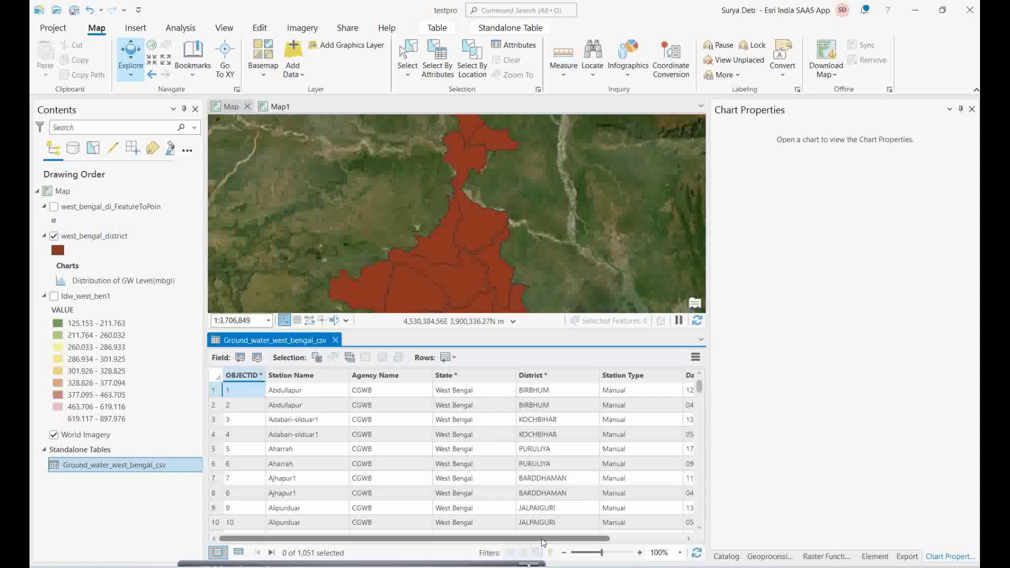
Open the Groundwaterlevelnew_Daily data workbook for 2016-01-01 to 2016-04-30 from the Downloads folder in Excel
mouse_move(604, 559)
left_click(746, 535)
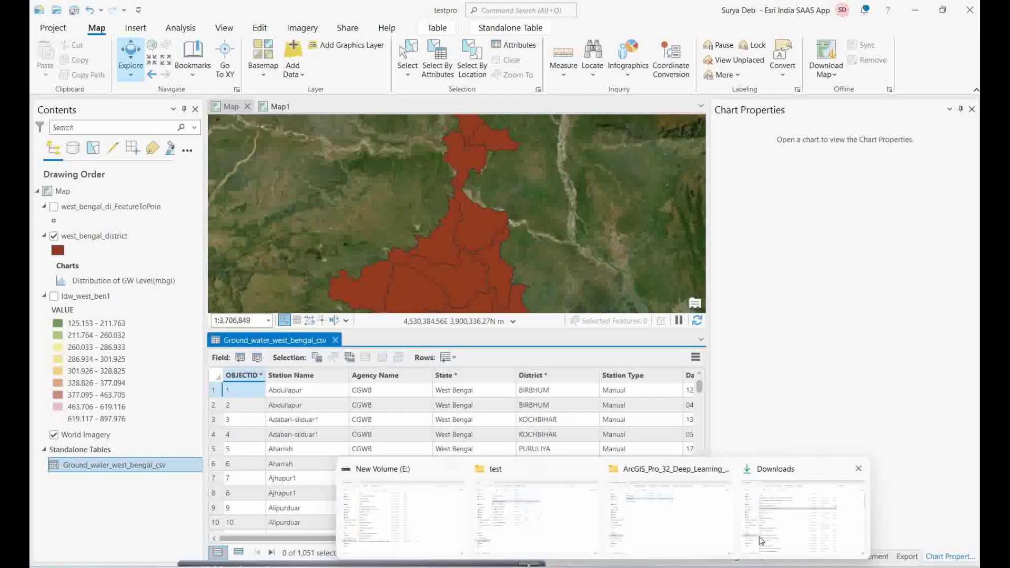
left_click(760, 541)
left_click(347, 132)
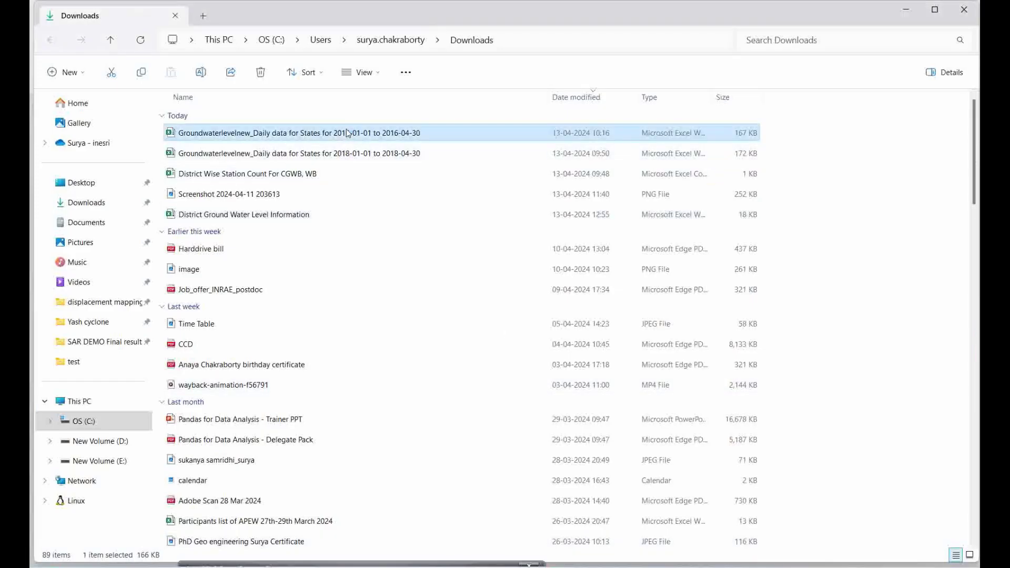
key("alt+Tab")
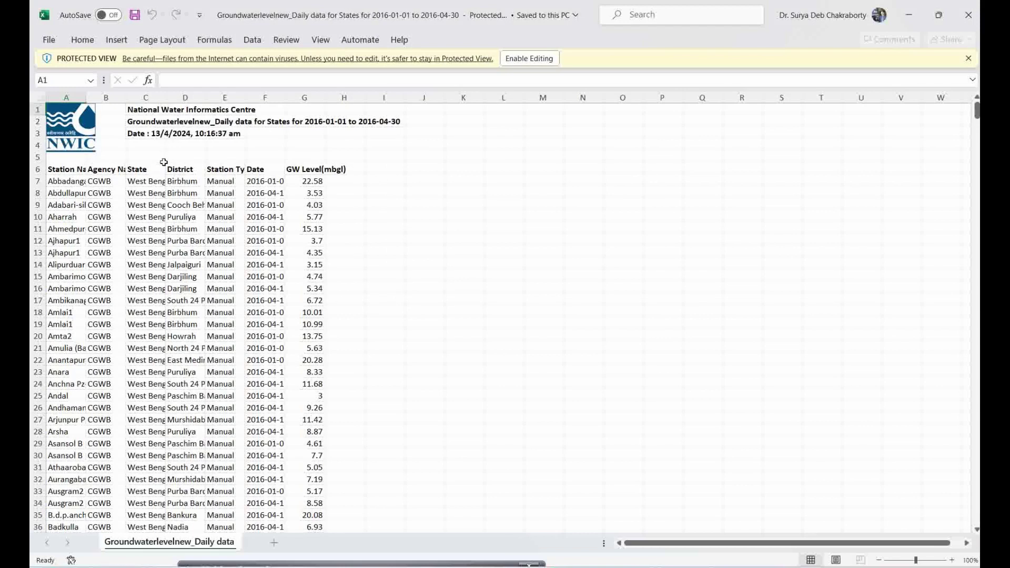
Copy the station data from header row 6 through row 855, columns A to G, into cell A1 of a new blank workbook
left_click_drag(50, 171, 321, 515)
key("ctrl+c")
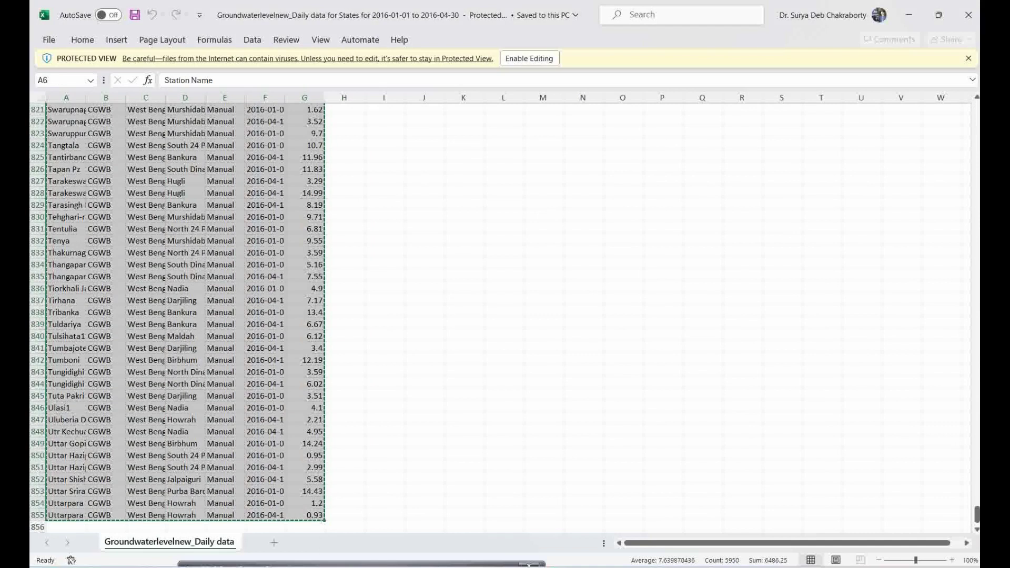
key("super")
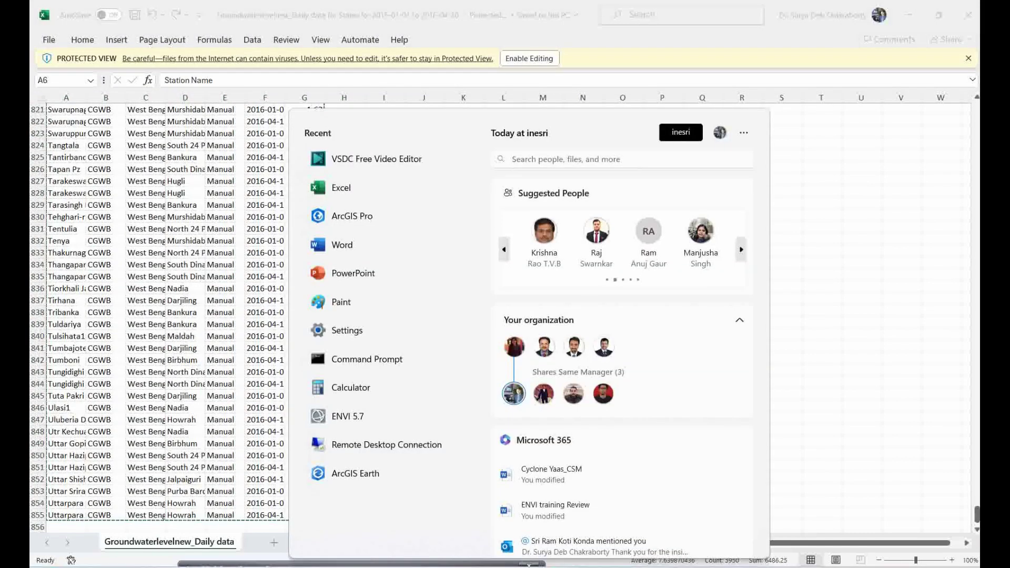
type("ex")
left_click(347, 196)
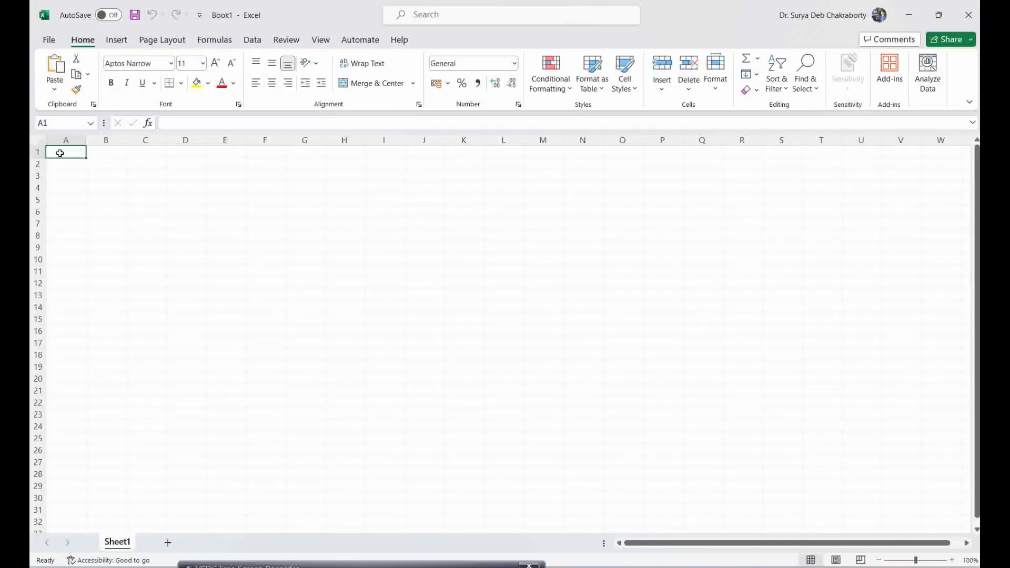
key("ctrl+v")
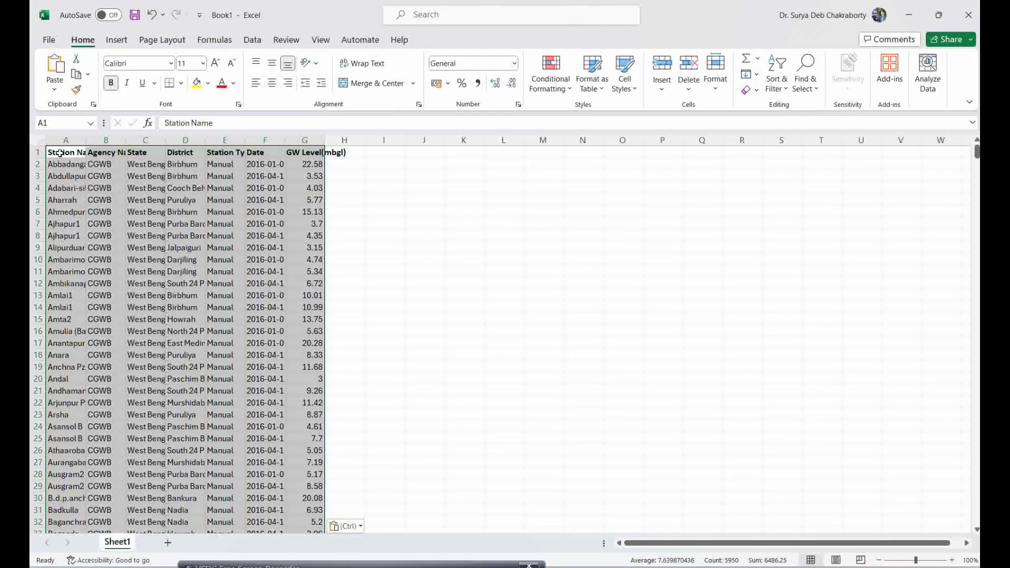
Start saving the new workbook under a new name and browse to the Test demo\test folder on drive E
left_click(49, 43)
left_click(74, 231)
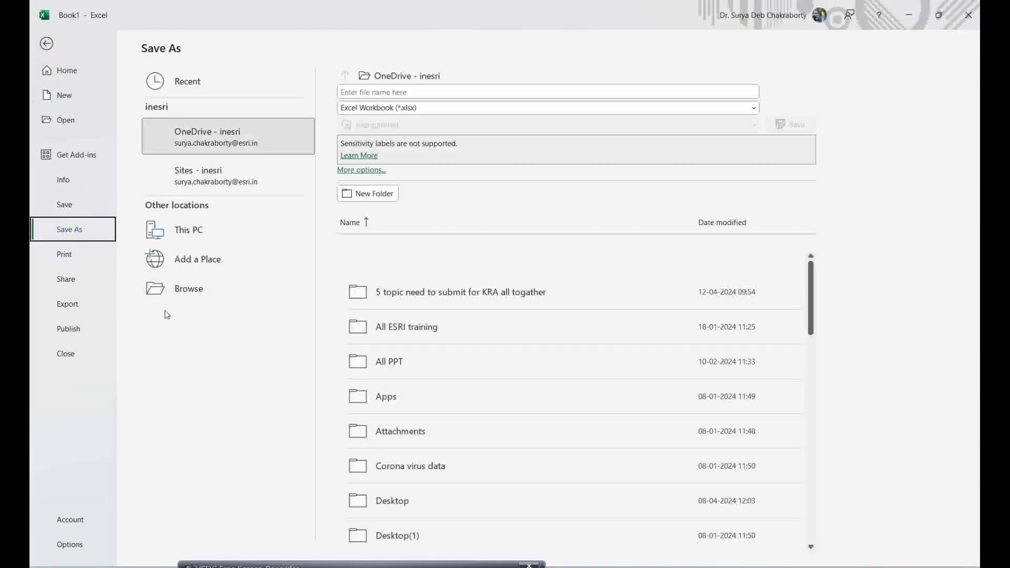
left_click(194, 290)
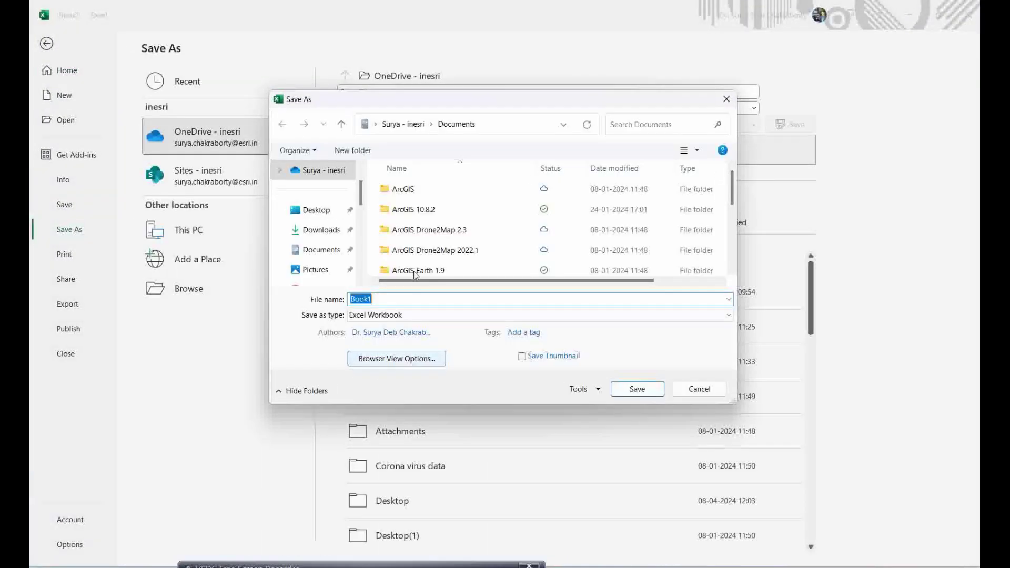
scroll(318, 228, "down", 5)
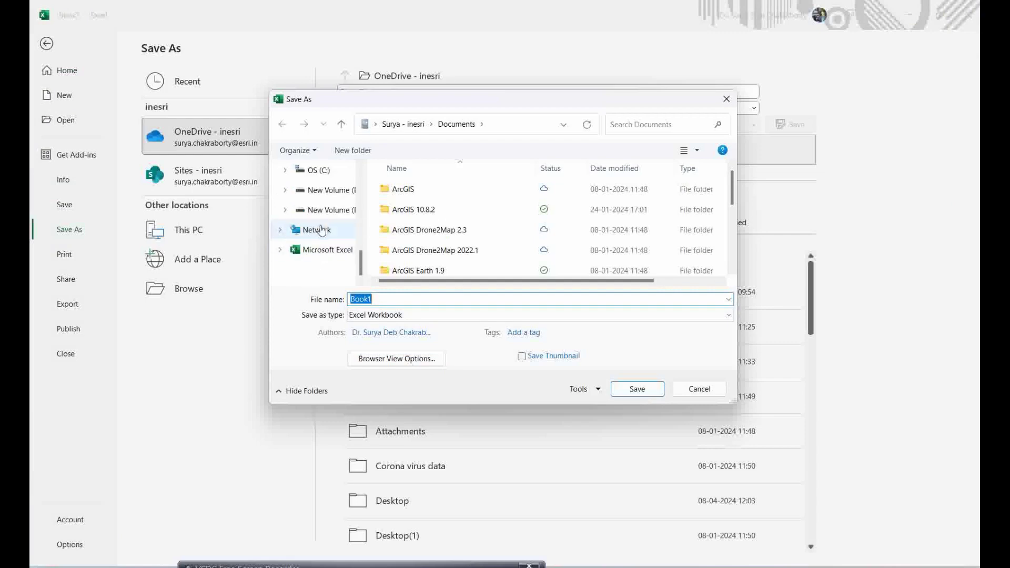
left_click(326, 210)
scroll(457, 238, "down", 6)
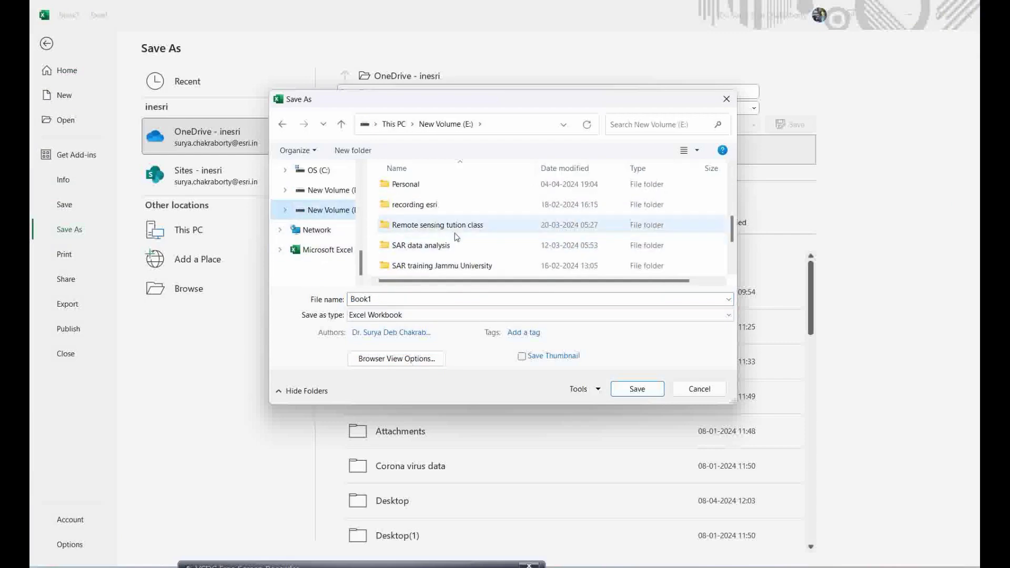
scroll(444, 245, "down", 3)
double_click(413, 206)
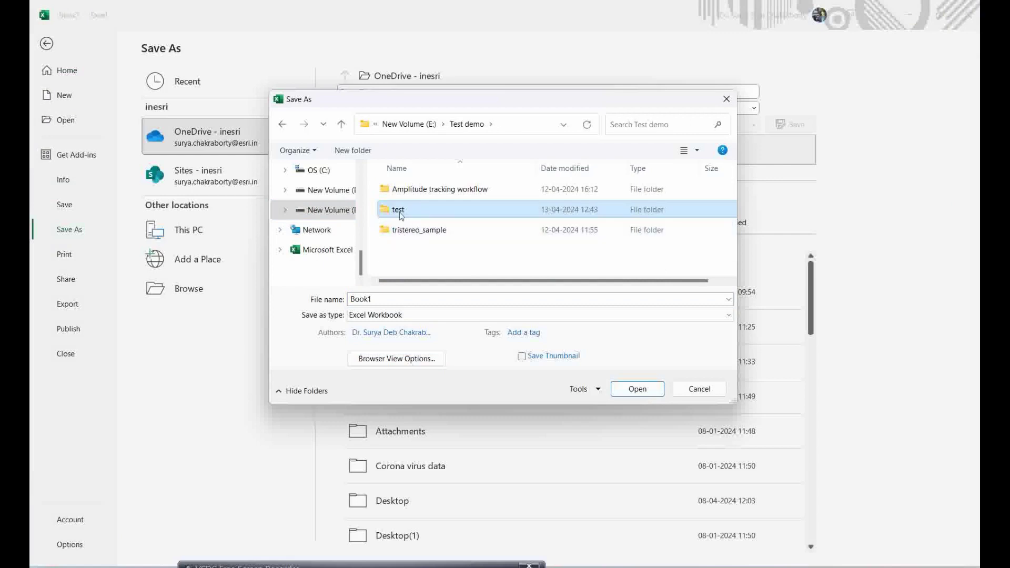
left_click(402, 211)
double_click(409, 210)
Save the workbook as 2016Ground water west bengal in CSV (MS-DOS) format
left_click(379, 300)
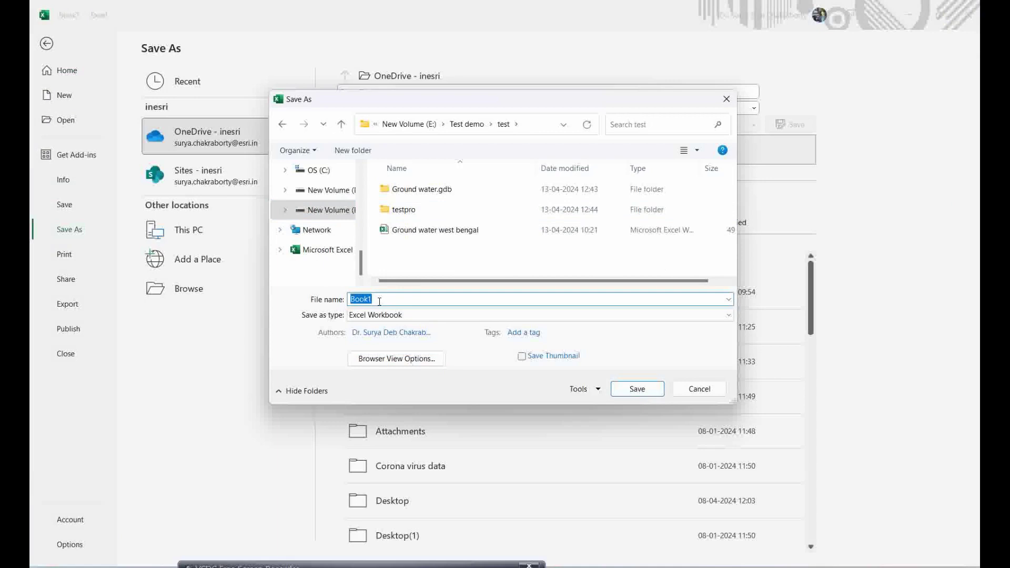
left_click(410, 230)
left_click(349, 299)
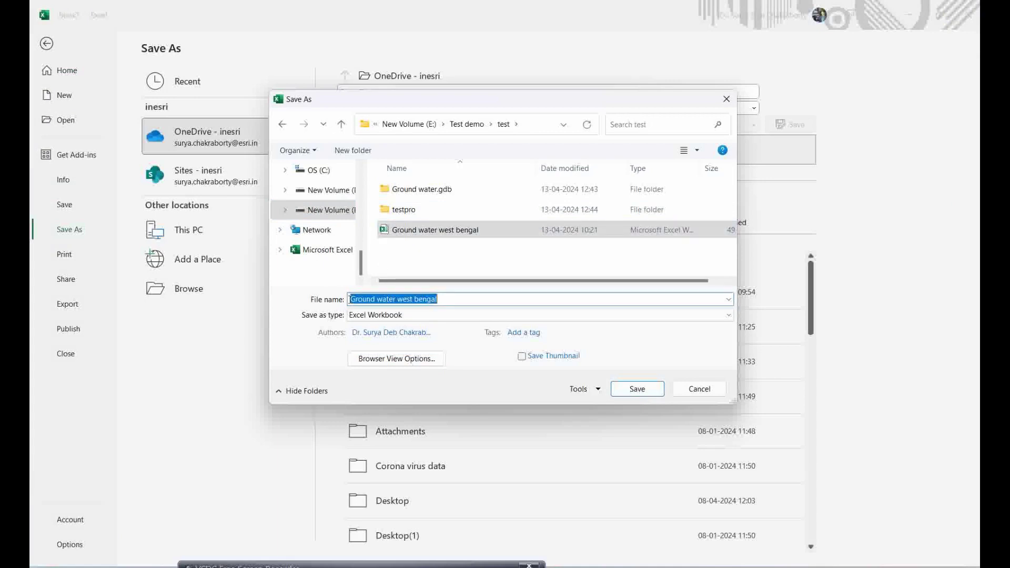
left_click(350, 299)
type("2016")
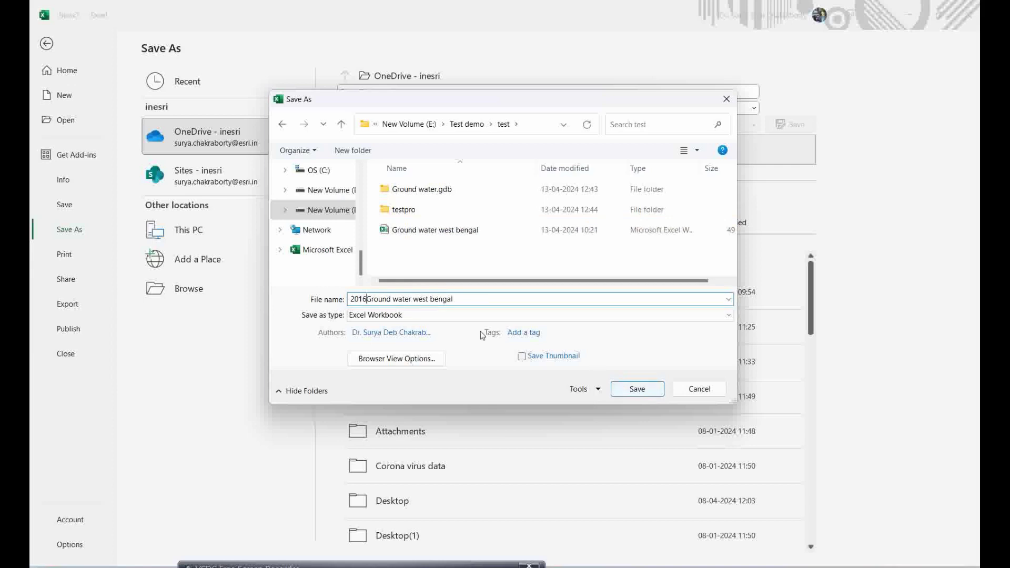
left_click(352, 315)
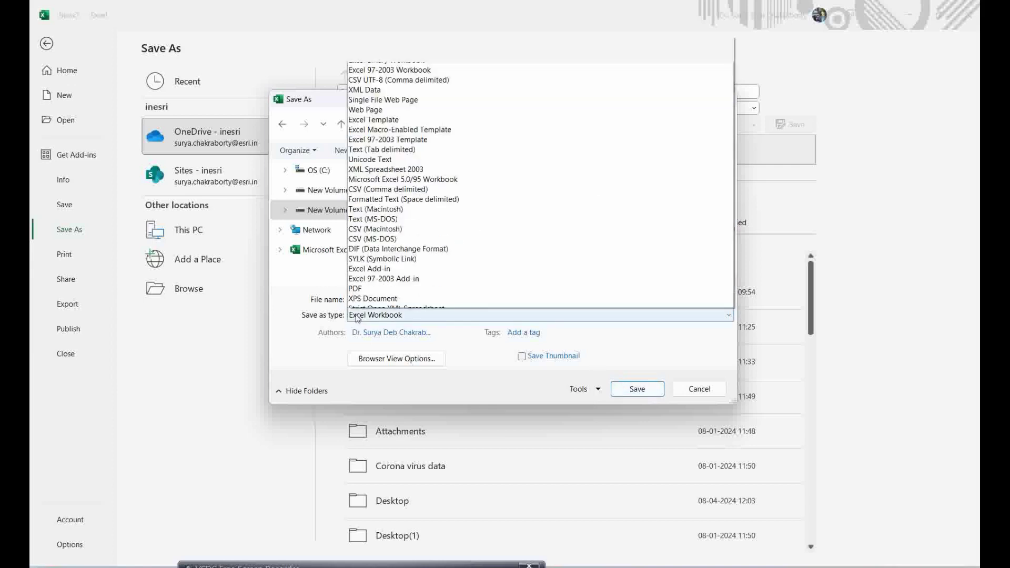
left_click(368, 223)
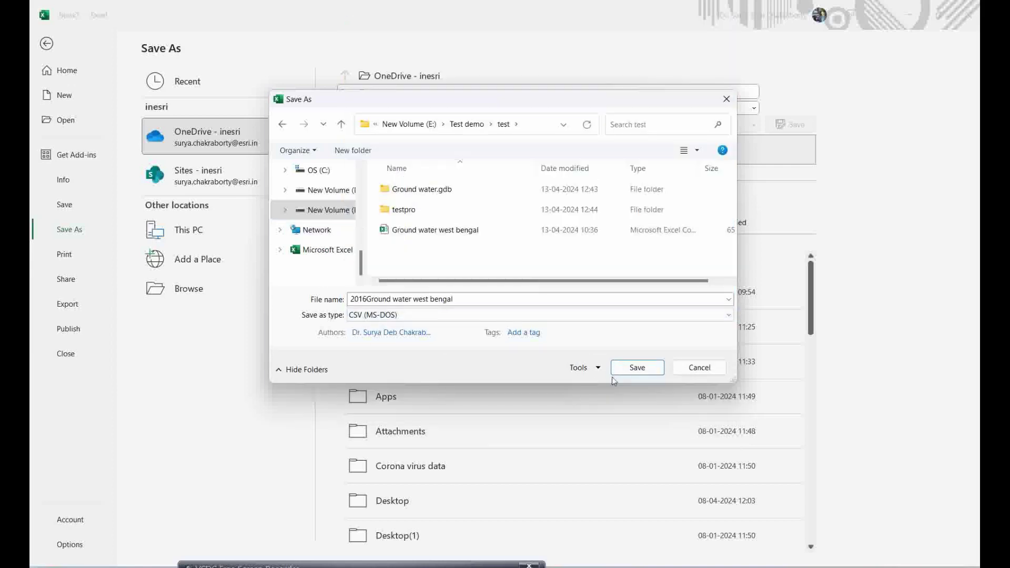
left_click(635, 370)
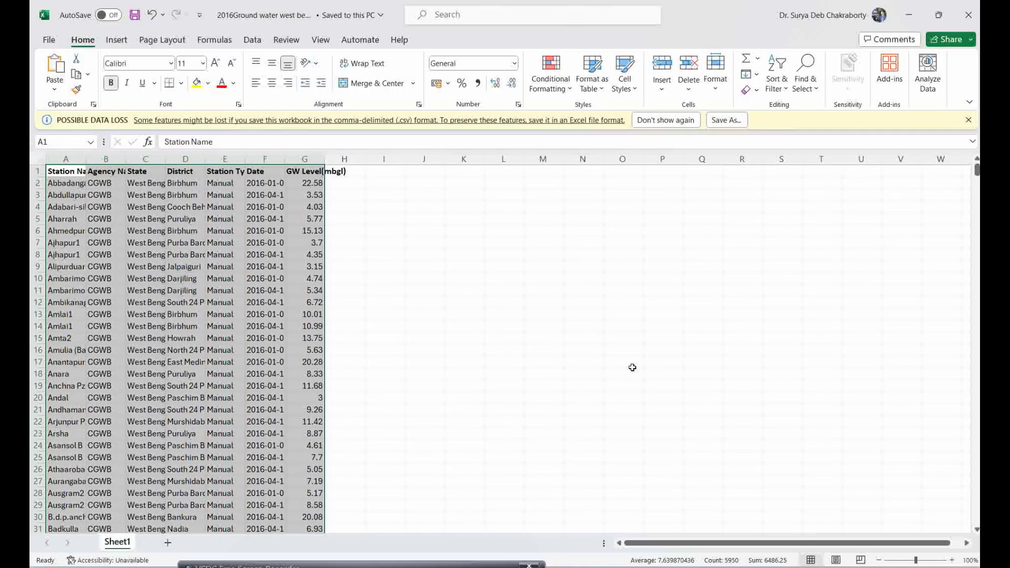
Autofit the State column to its contents and switch back to ArcGIS Pro
double_click(165, 154)
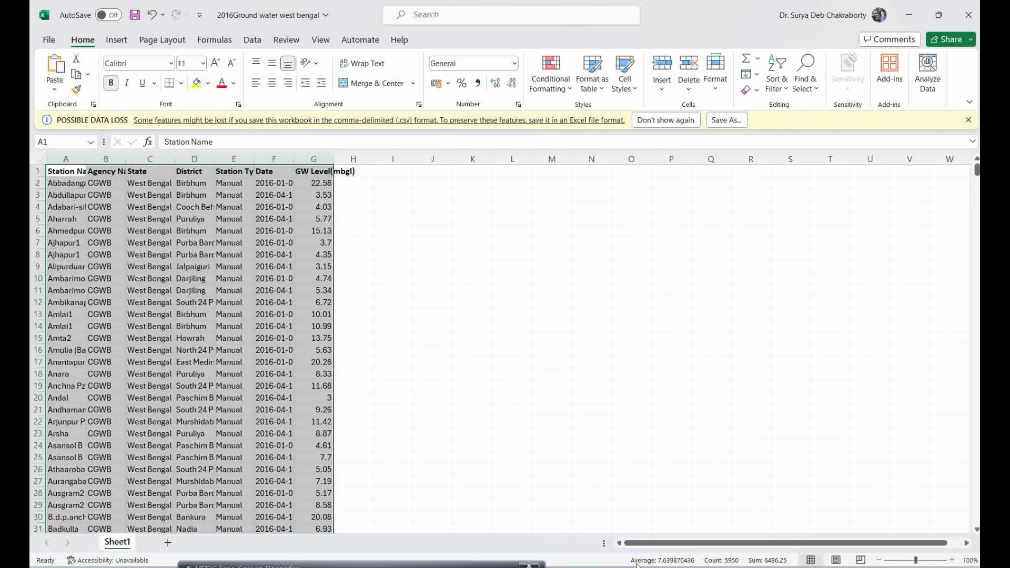
left_click(720, 516)
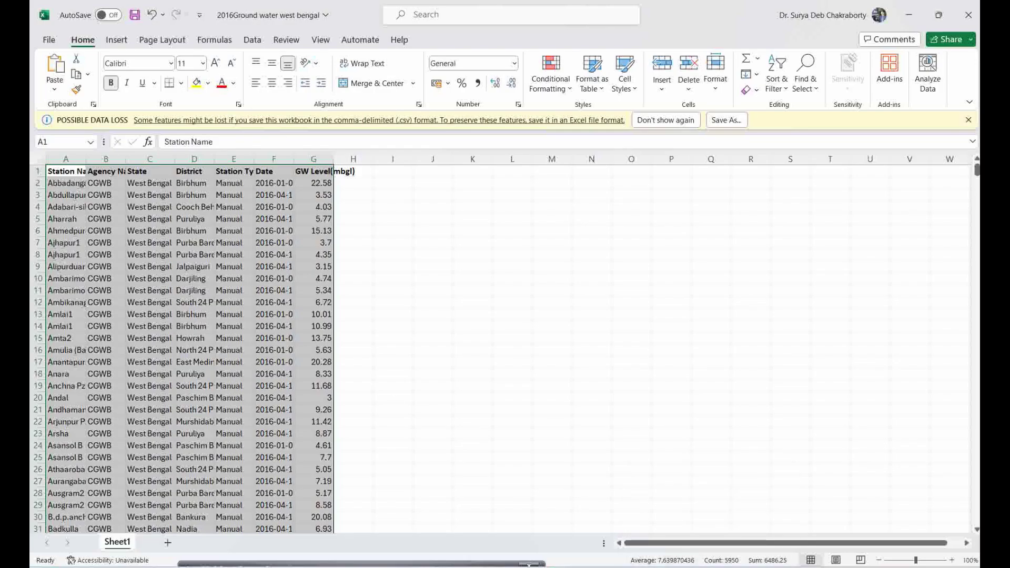
left_click(715, 505)
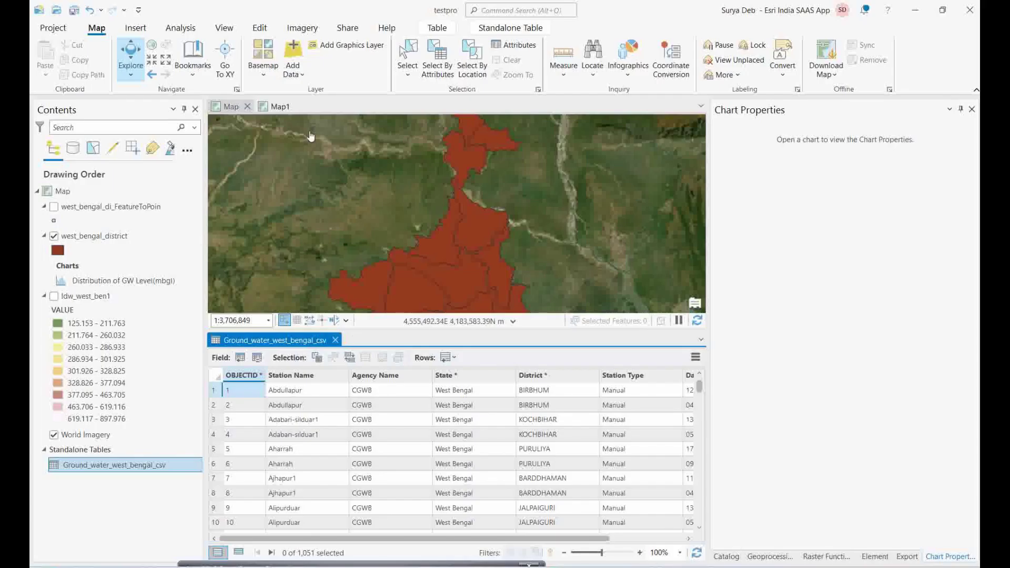
Switch to Map1 and start adding data to it, browsing from This PC
left_click(281, 106)
left_click(335, 340)
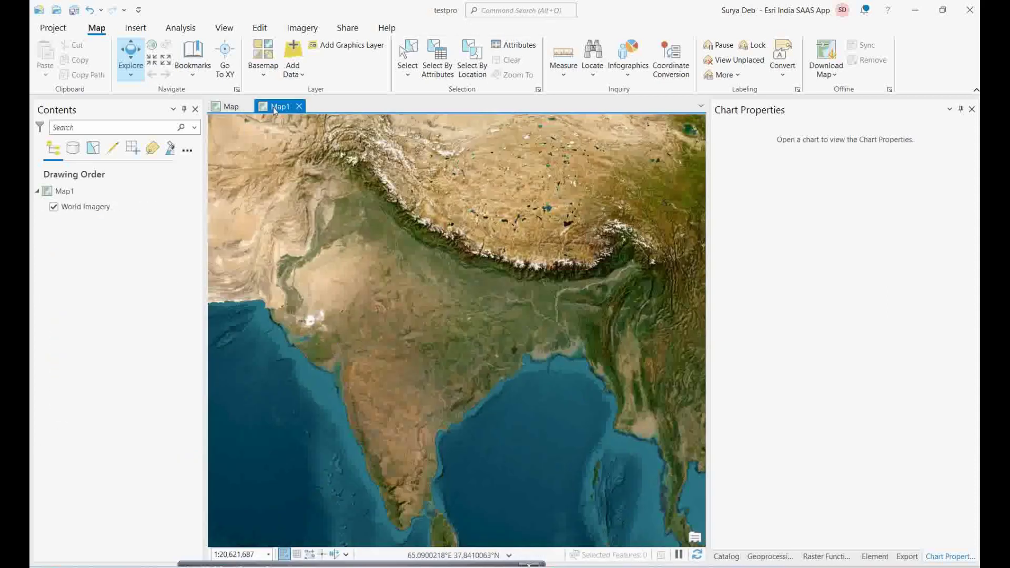
left_click(292, 70)
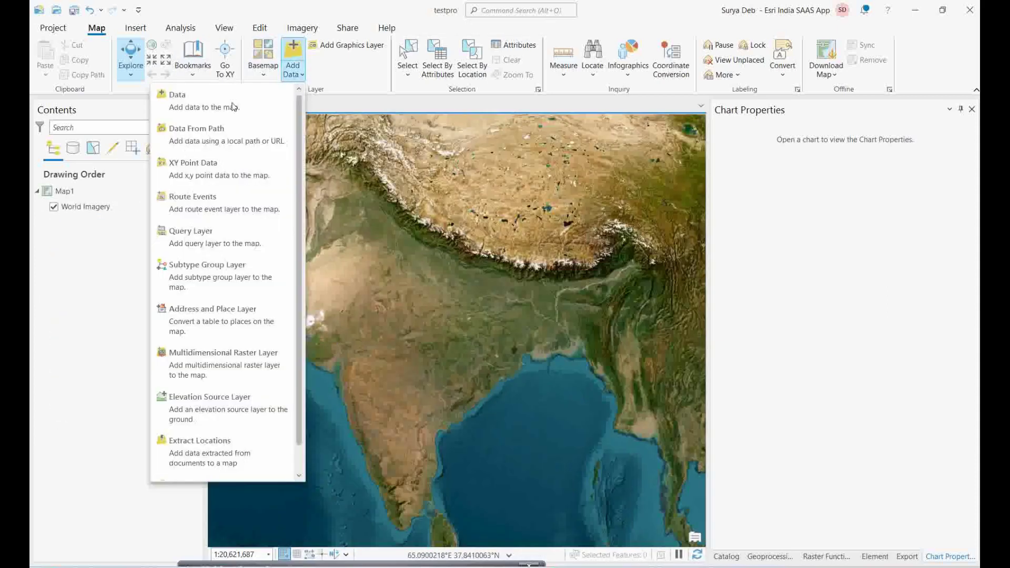
left_click(197, 101)
left_click(195, 287)
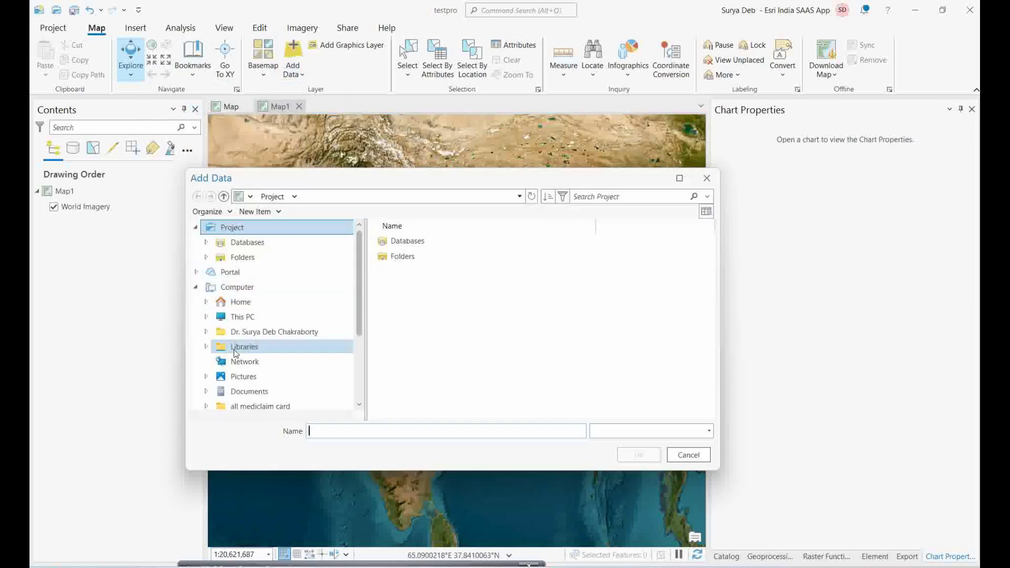
left_click(242, 317)
double_click(439, 257)
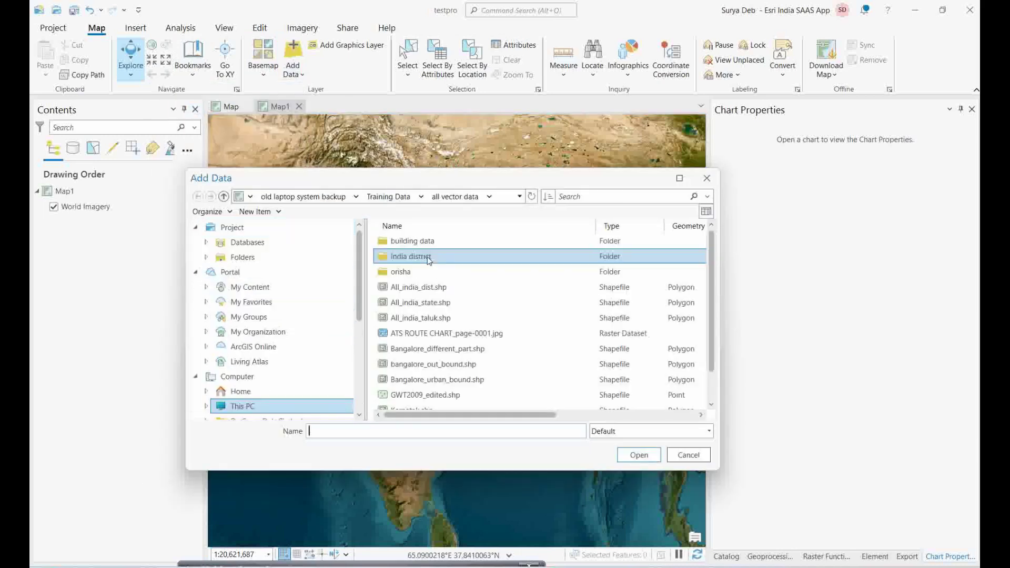
left_click(246, 407)
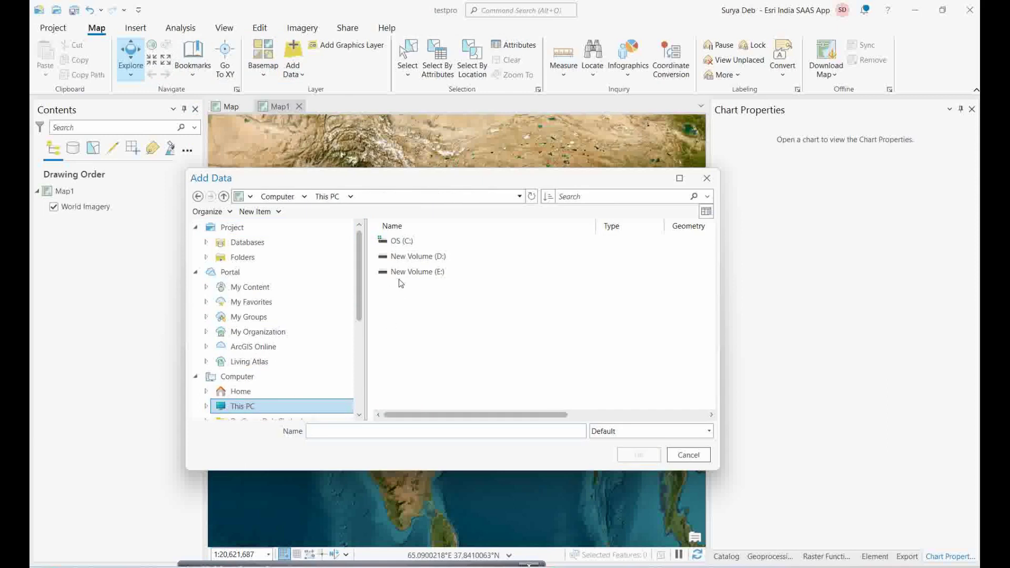
Add All_india_dist.shp from the old laptop system backup\Training Data\all vector data folder on drive C to Map1
double_click(402, 242)
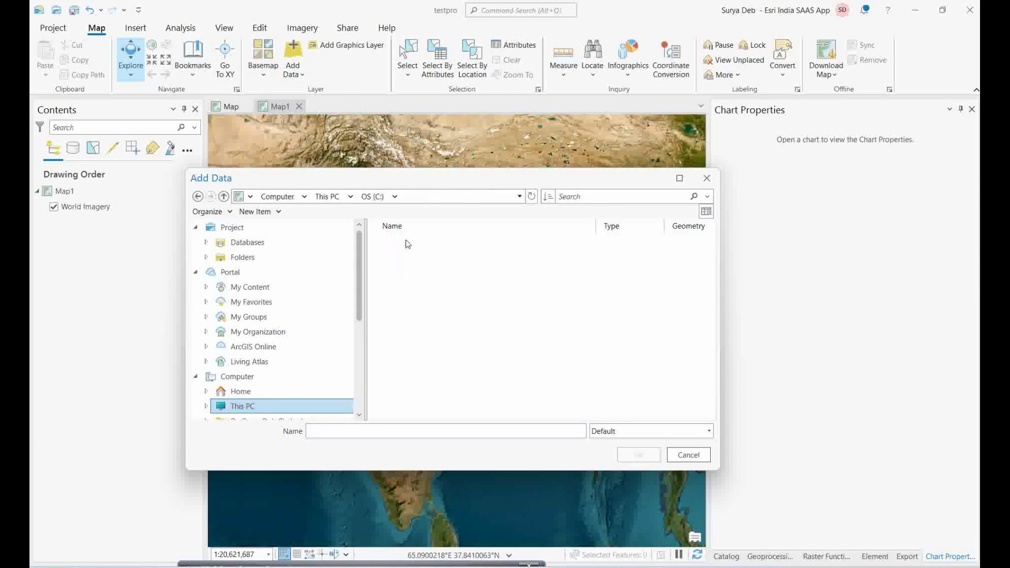
double_click(425, 304)
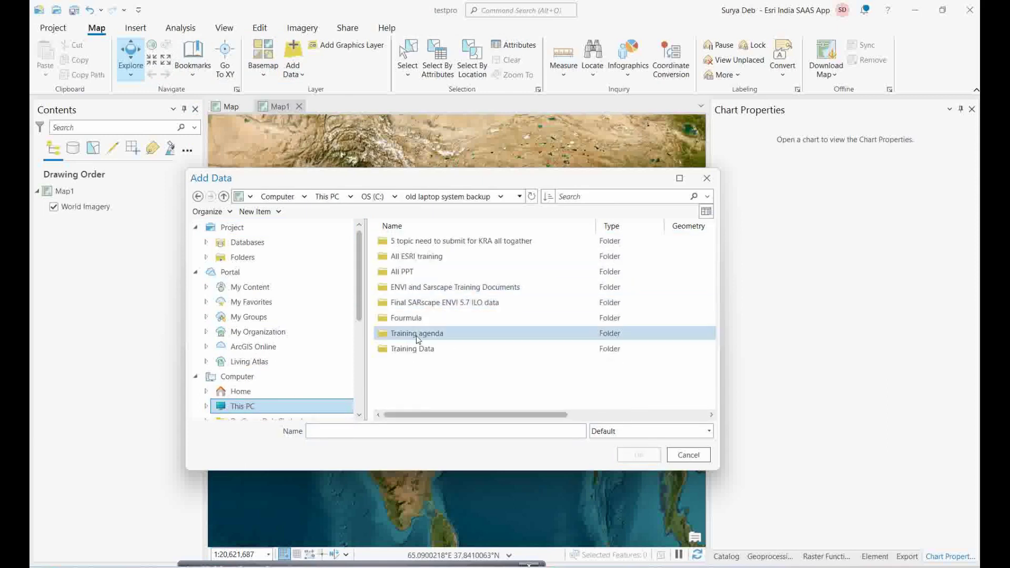
double_click(413, 349)
double_click(413, 241)
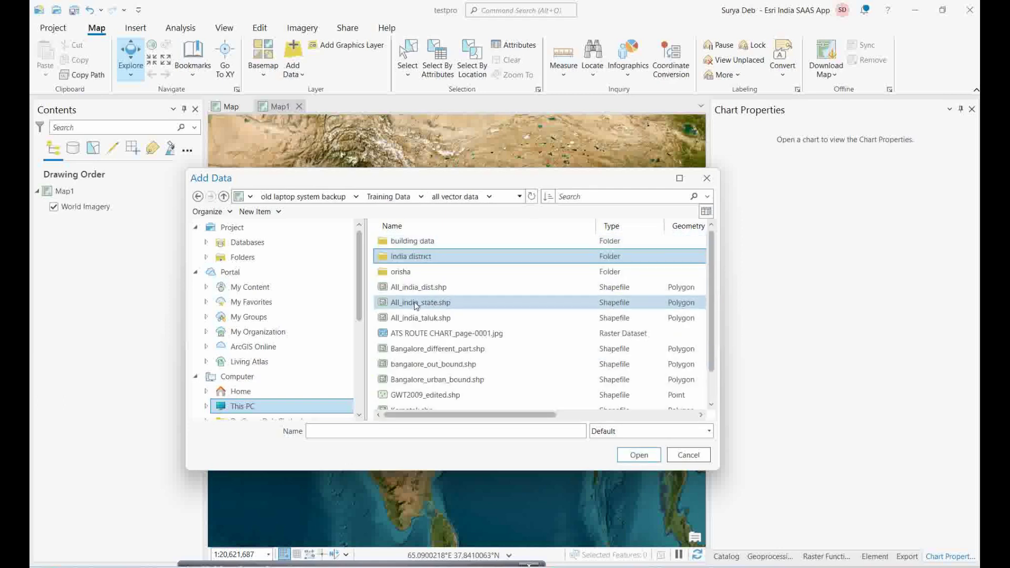
left_click(417, 288)
left_click(639, 454)
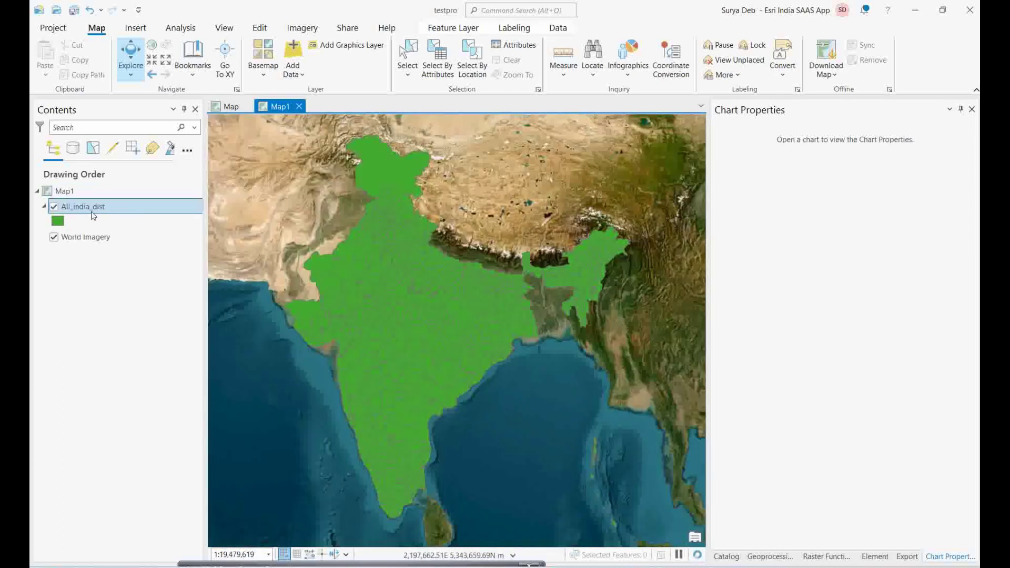
Open the attribute table of All_india_dist and start a Select By Attributes query on it
right_click(91, 212)
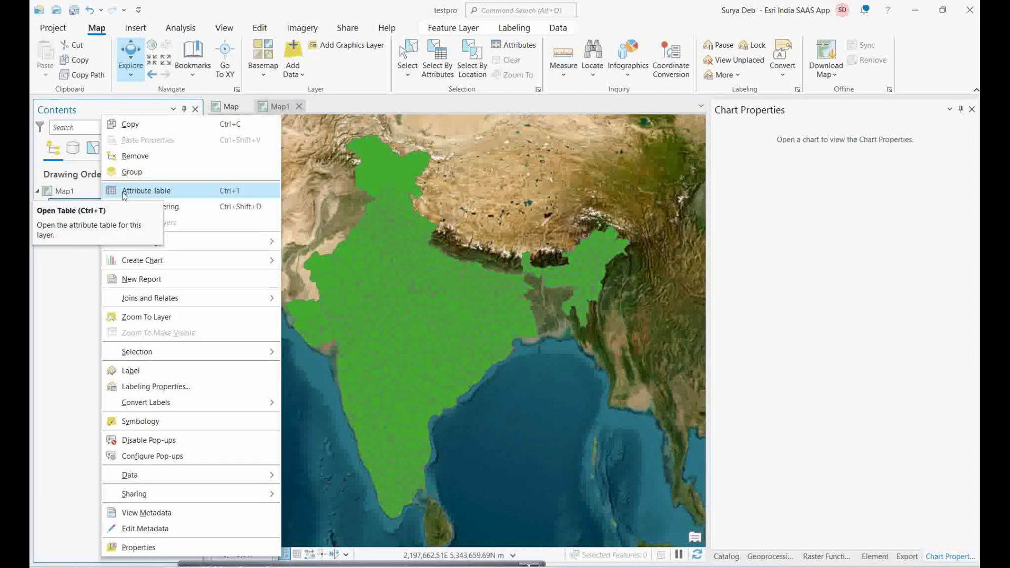
left_click(122, 191)
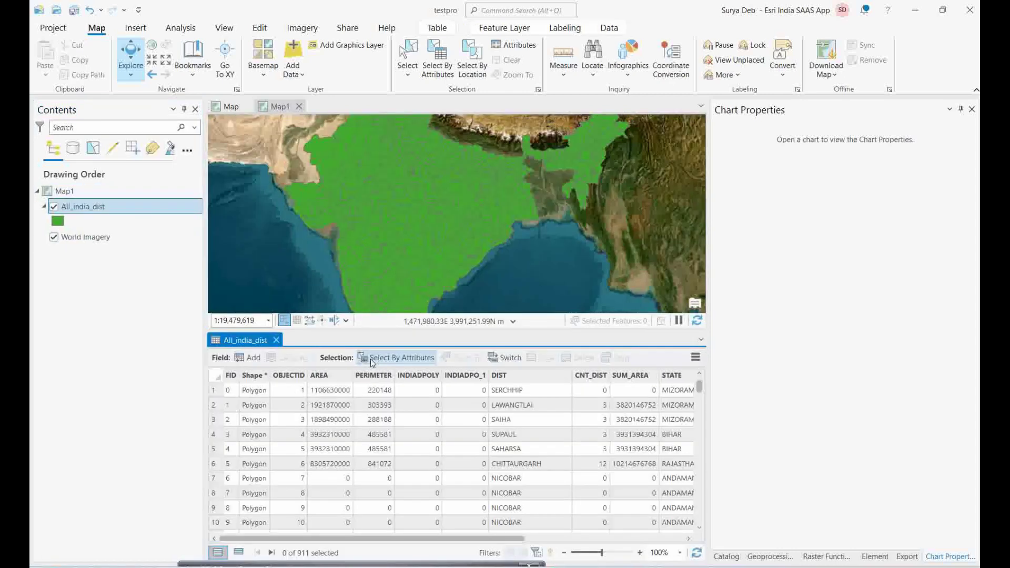
left_click(381, 359)
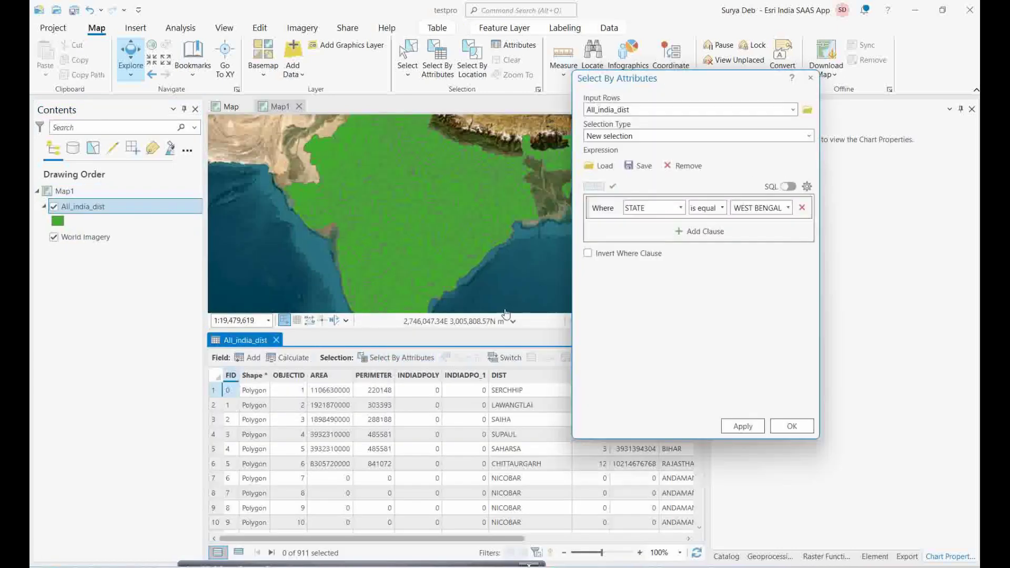
left_click(681, 213)
left_click(665, 293)
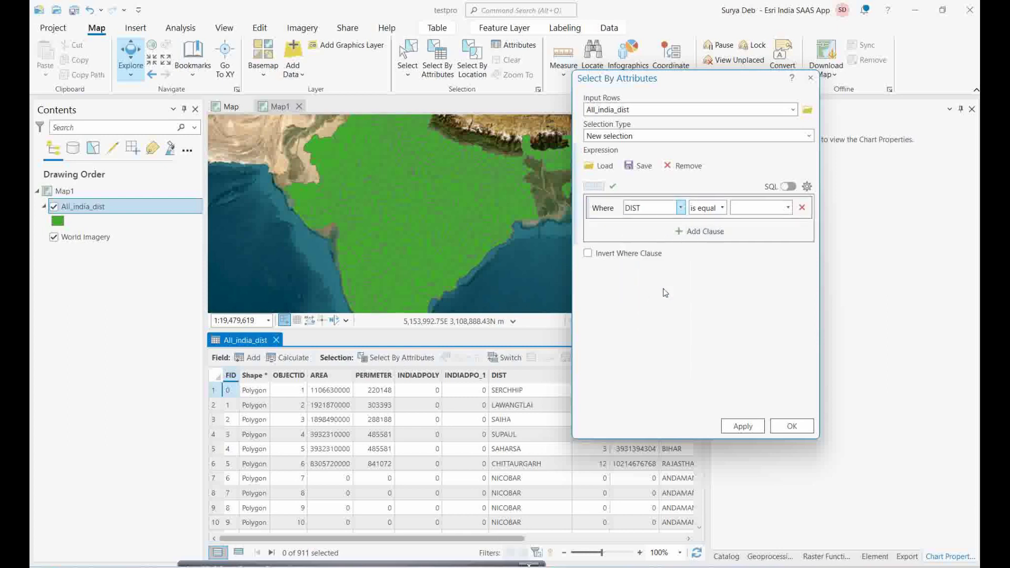
left_click(788, 208)
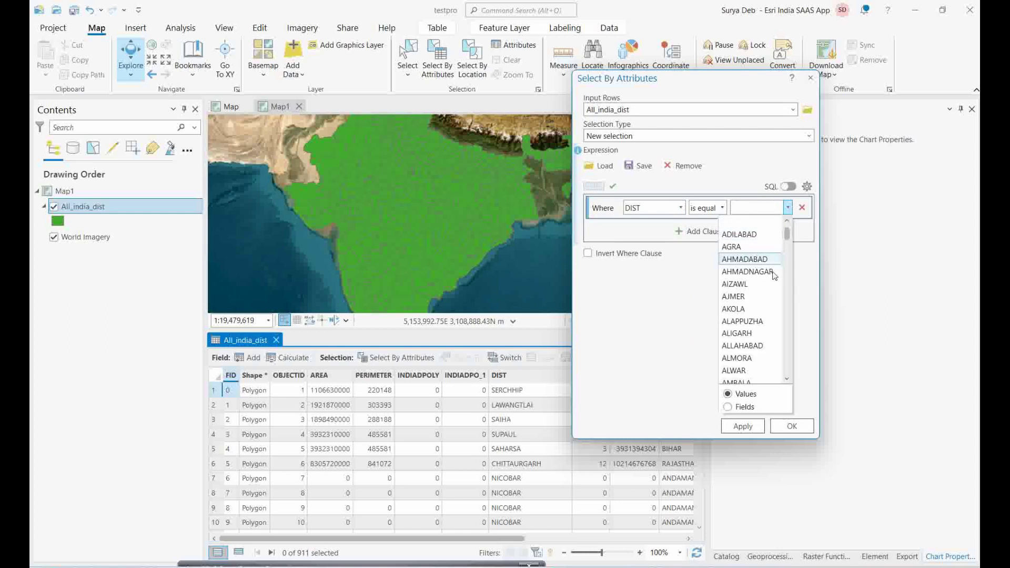
scroll(747, 331, "down", 18)
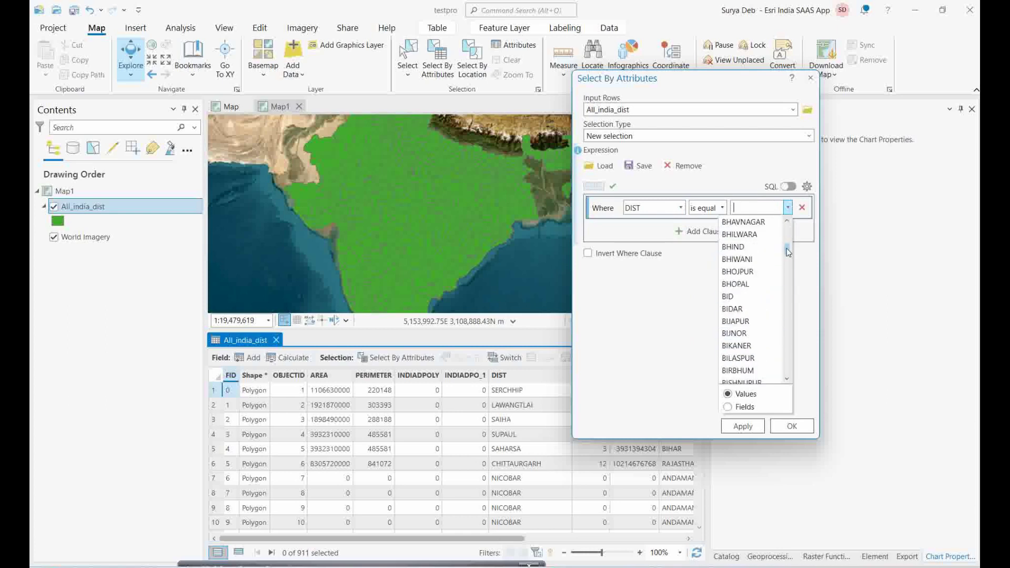
Select the districts where STATE is equal to WEST BENGAL and close the attribute table
left_click(681, 211)
left_click(681, 208)
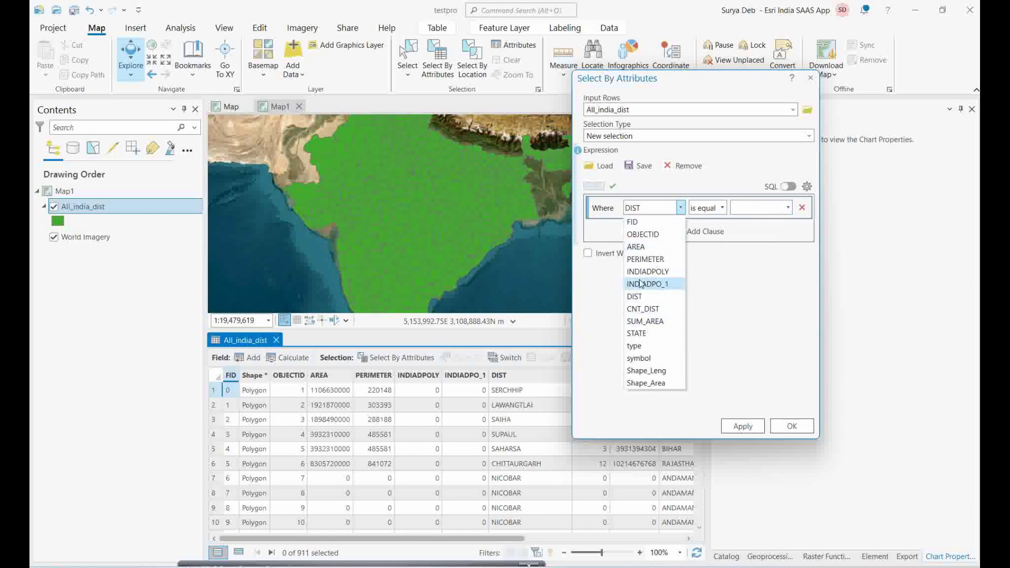
left_click(648, 333)
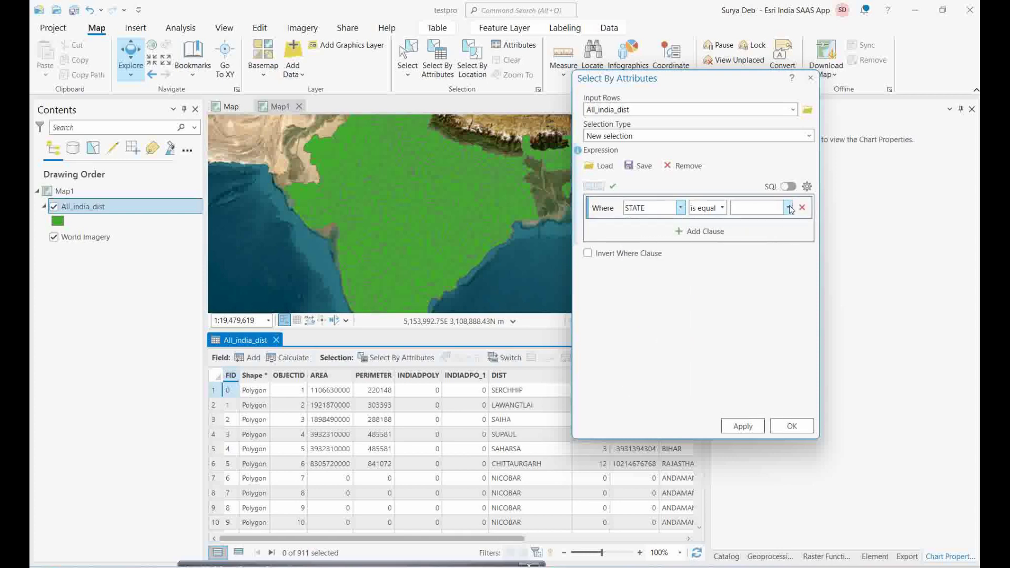
left_click(787, 207)
left_click(747, 370)
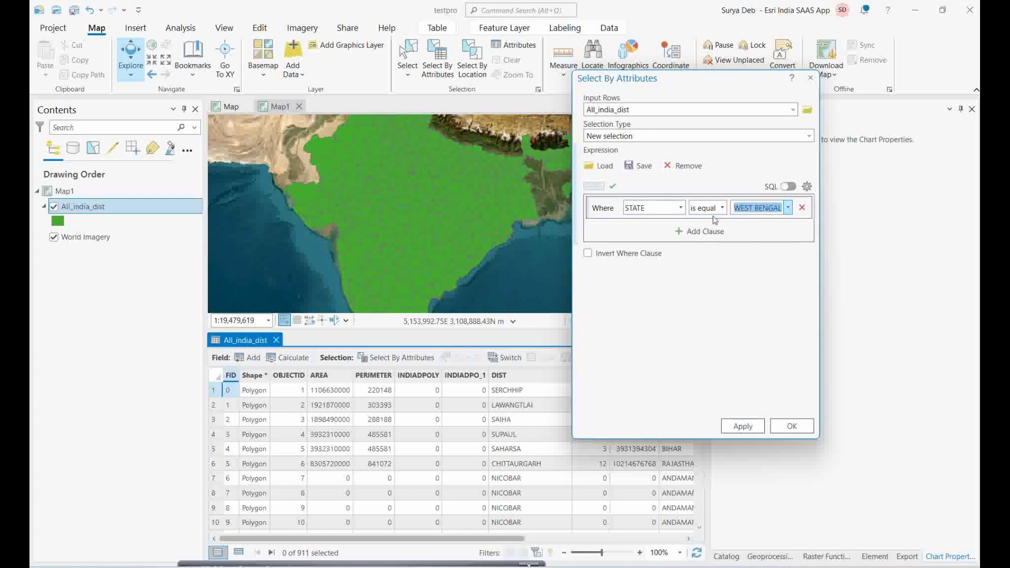
left_click(744, 427)
left_click(786, 427)
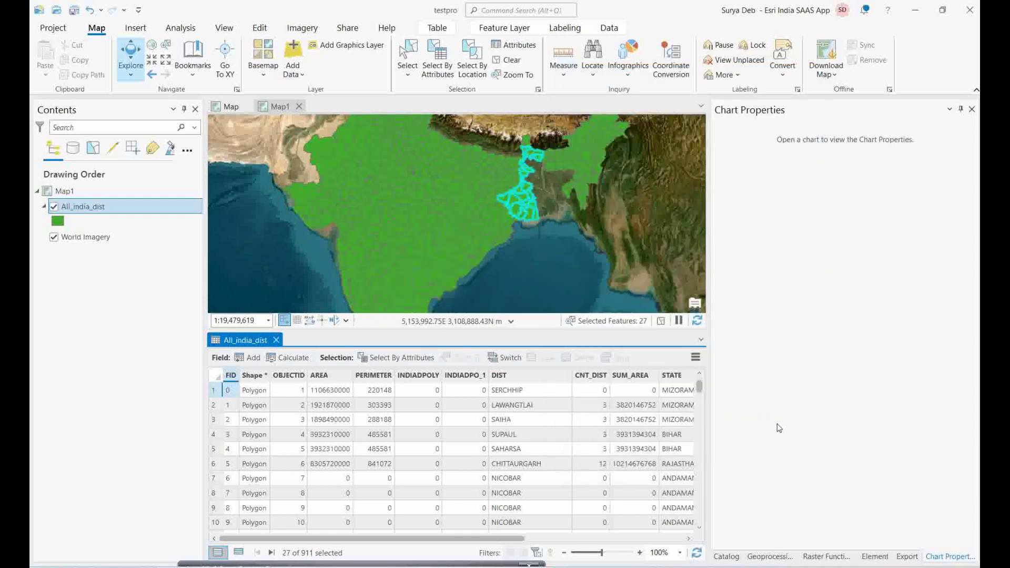
left_click(276, 340)
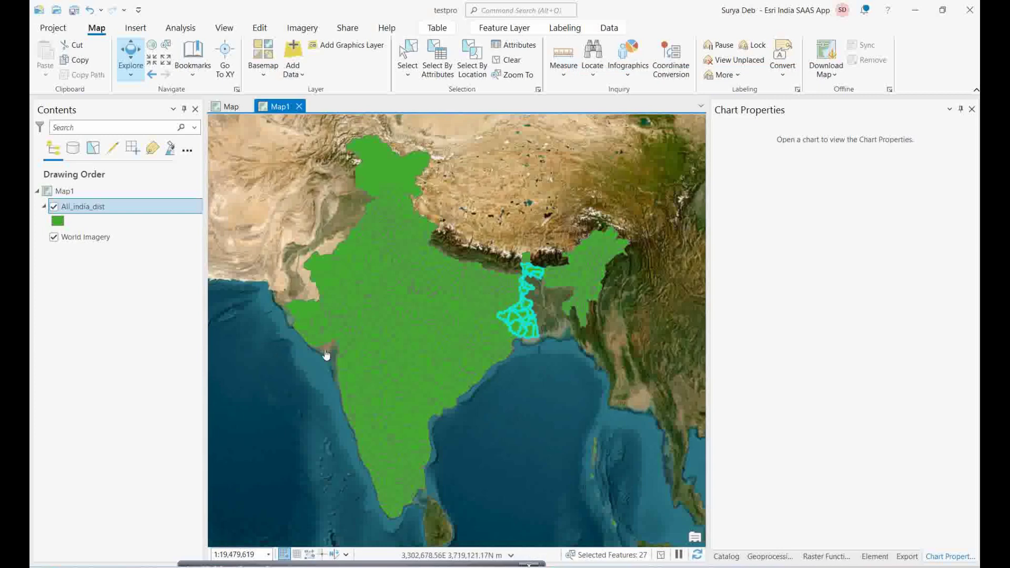
Export the selected All_india_dist features to a feature class named westbengaldist2 in testpro.gdb
right_click(91, 209)
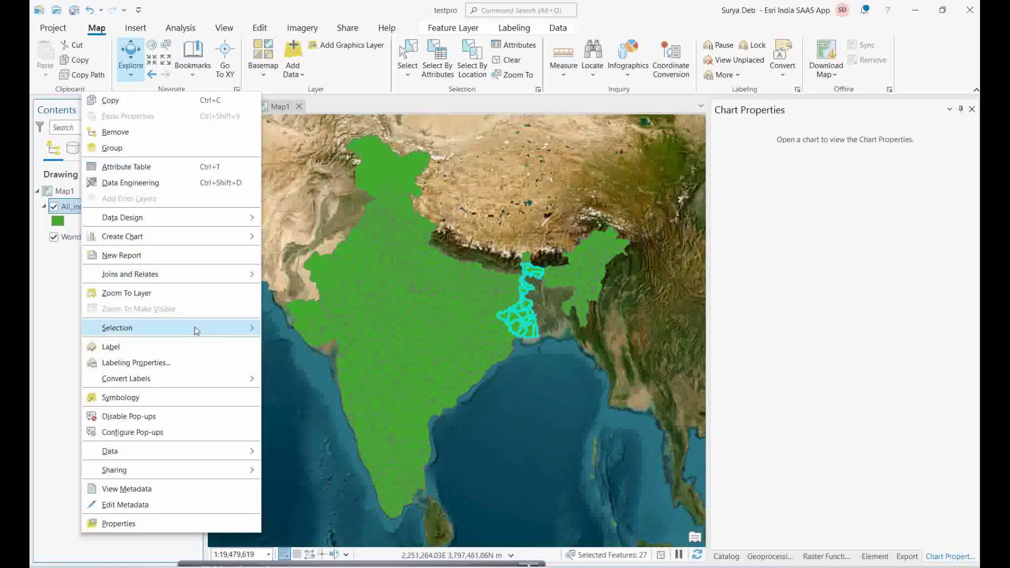
mouse_move(226, 330)
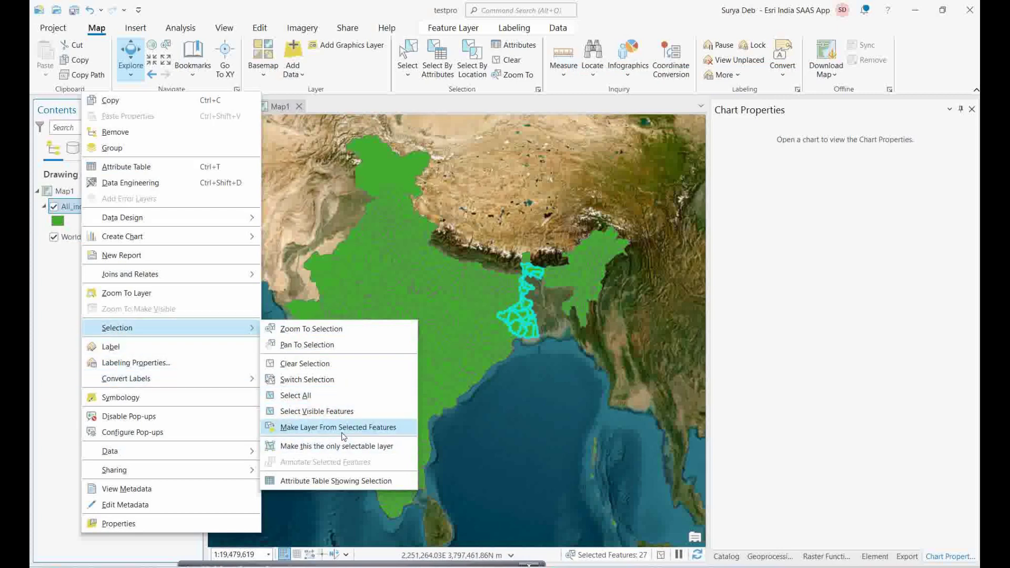
mouse_move(255, 451)
left_click(295, 454)
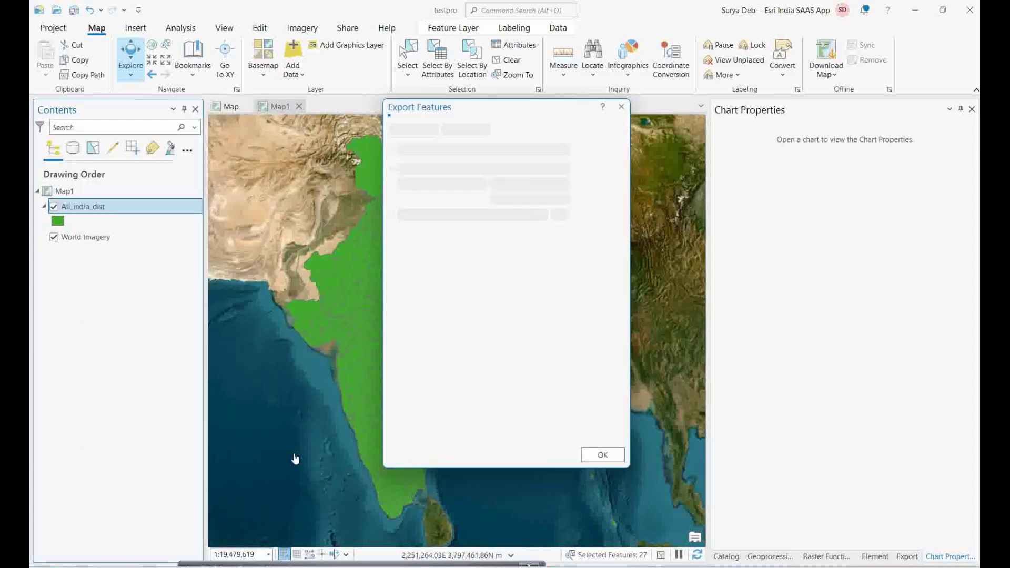
left_click(619, 200)
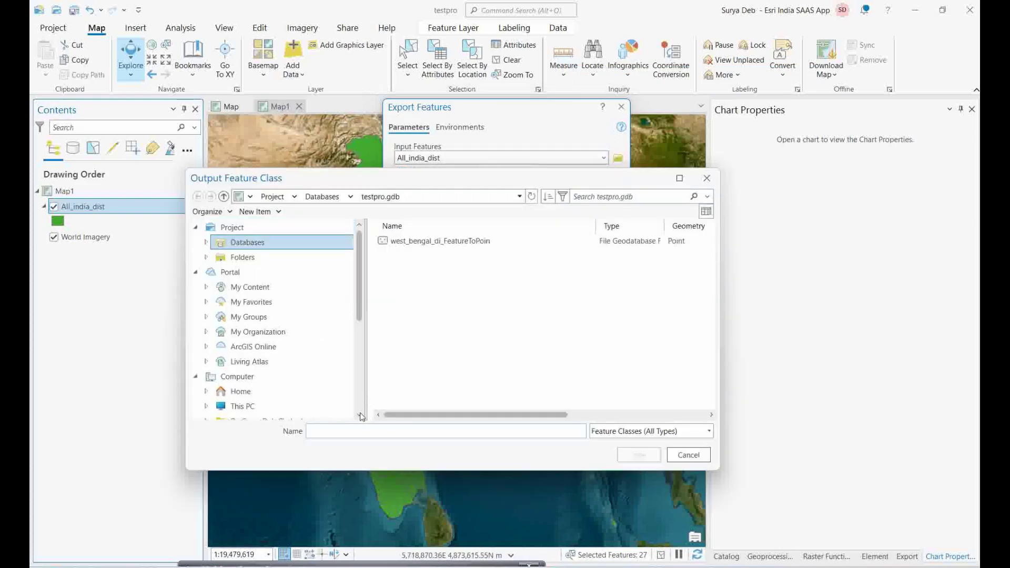
type("westbengaldist2")
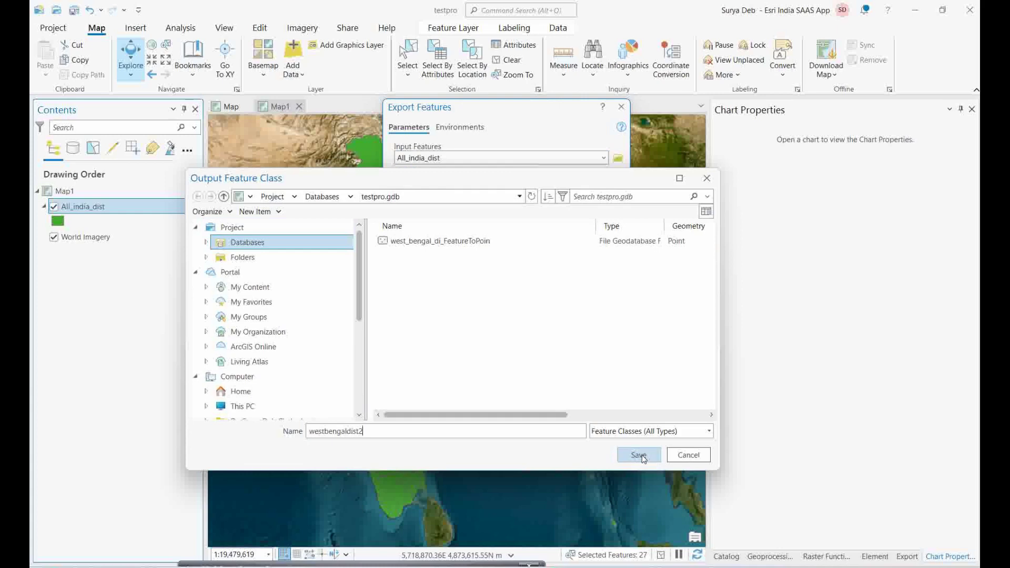
left_click(638, 454)
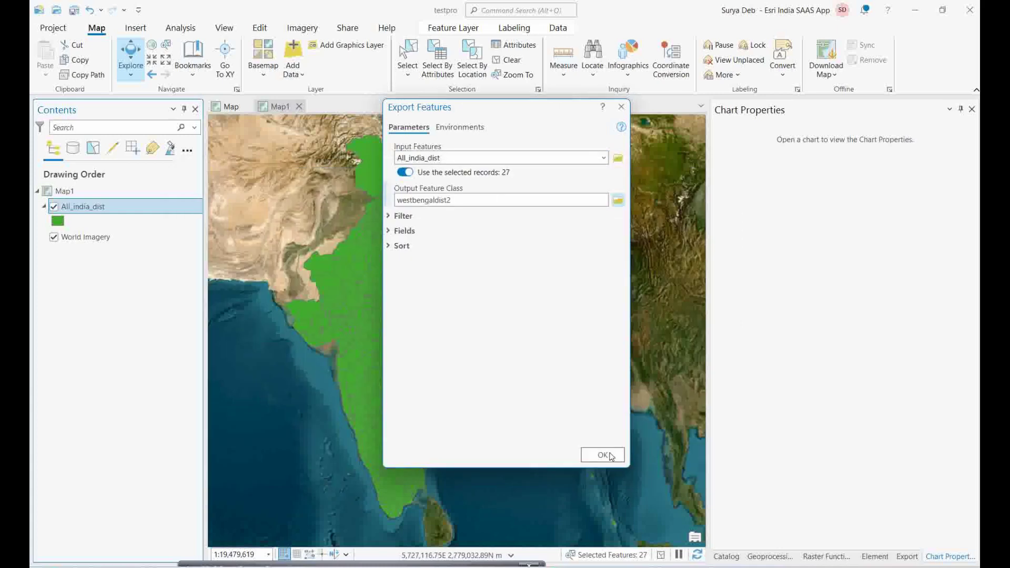
left_click(596, 456)
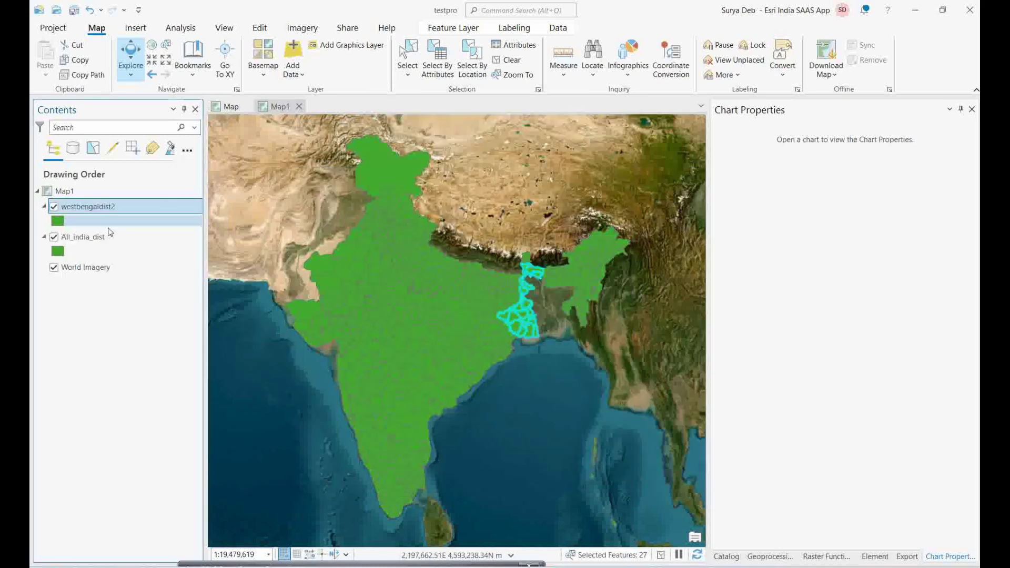
Remove the All_india_dist layer from the map and review the attribute table of westbengaldist2 across to the STATE field
right_click(81, 241)
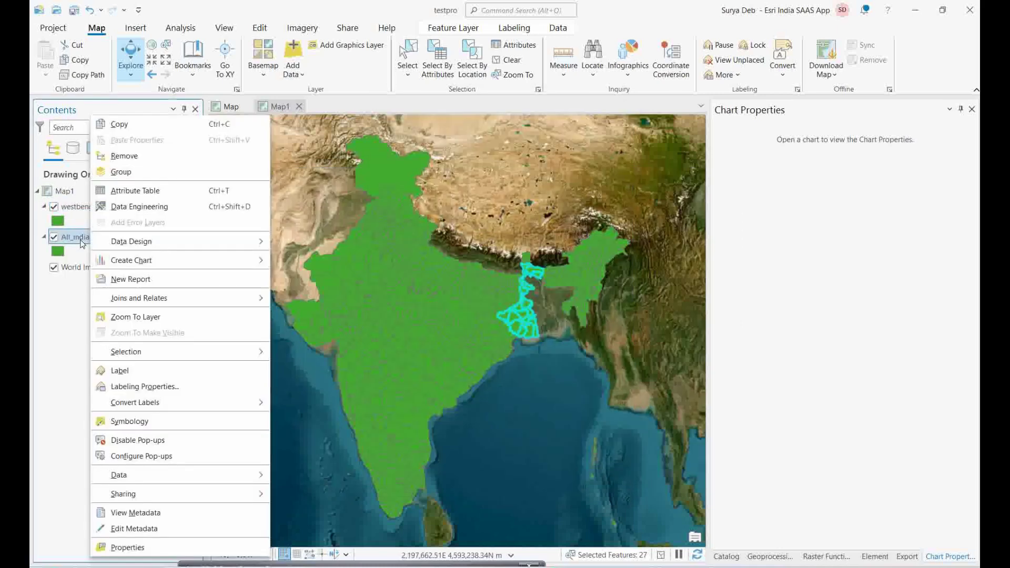
left_click(124, 155)
right_click(88, 210)
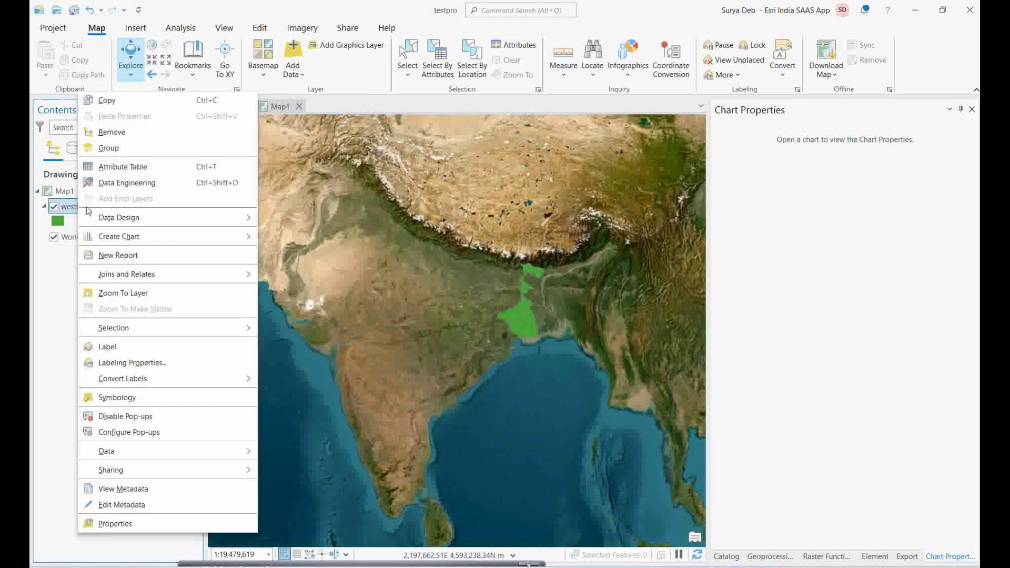
left_click(129, 167)
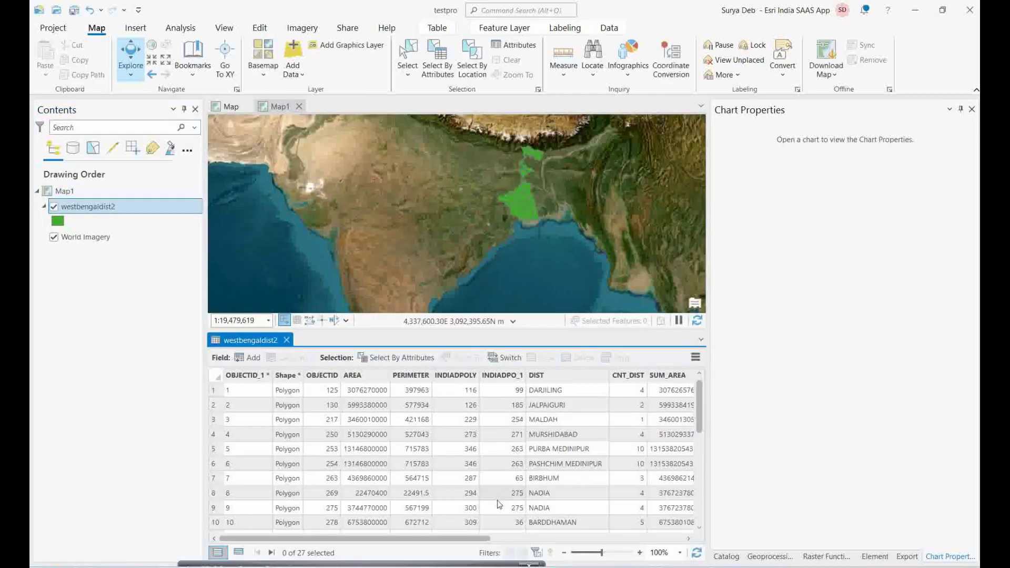
left_click_drag(461, 542, 481, 541)
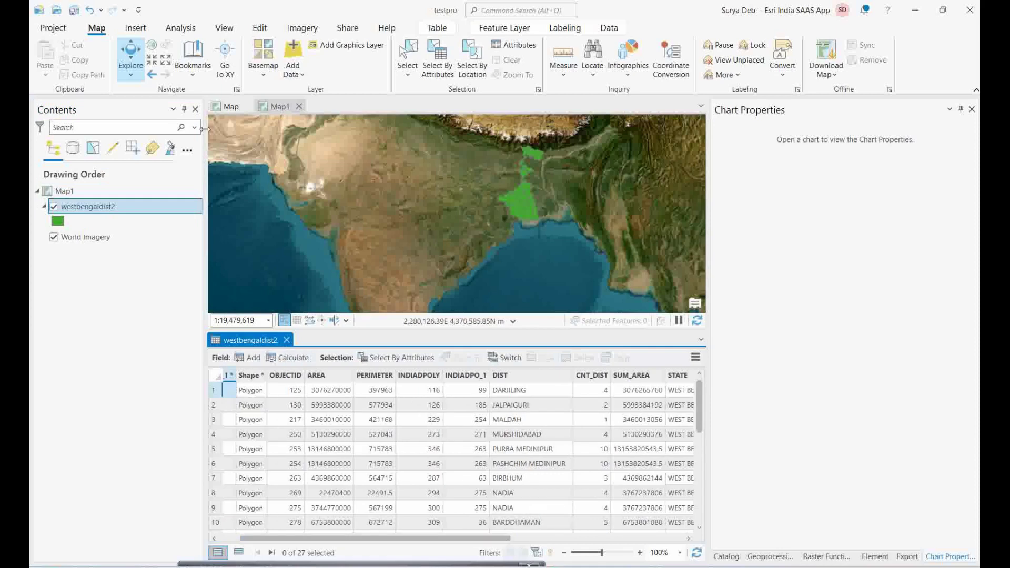
Add 2016Ground water west bengal.csv from the Test demo\test folder on drive E to Map1
left_click(298, 75)
left_click(229, 100)
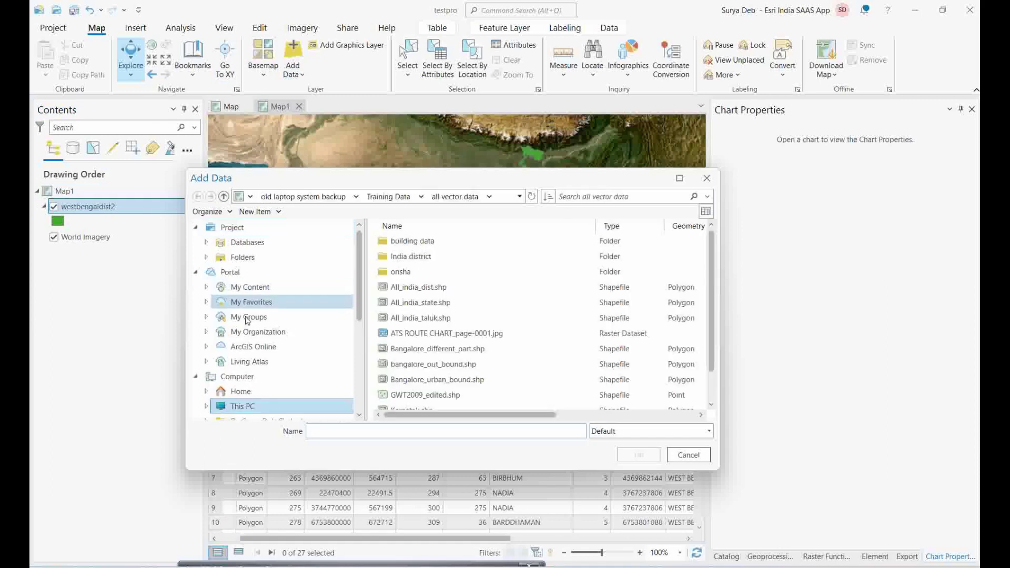
left_click(253, 409)
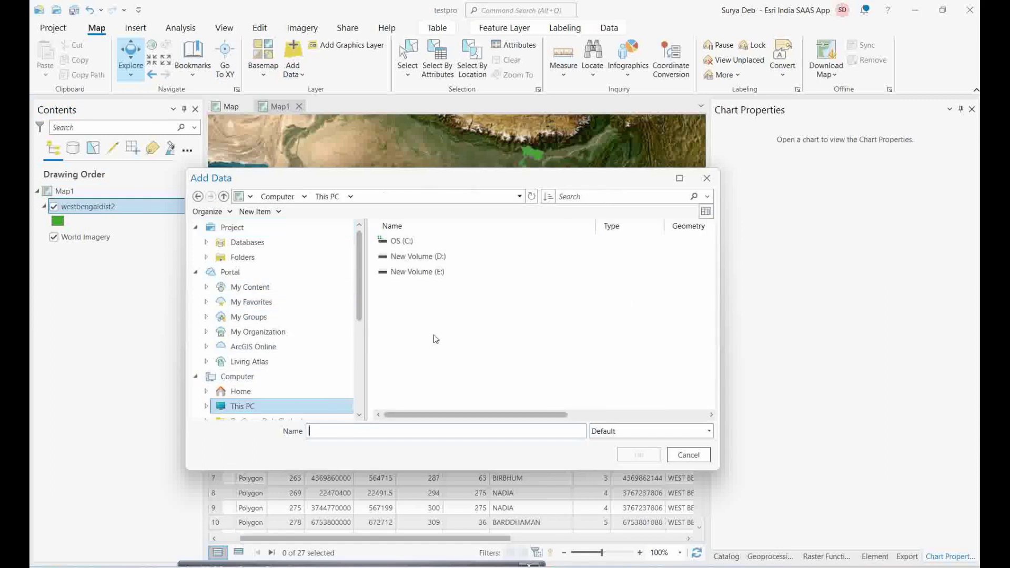
double_click(419, 275)
scroll(436, 358, "down", 1)
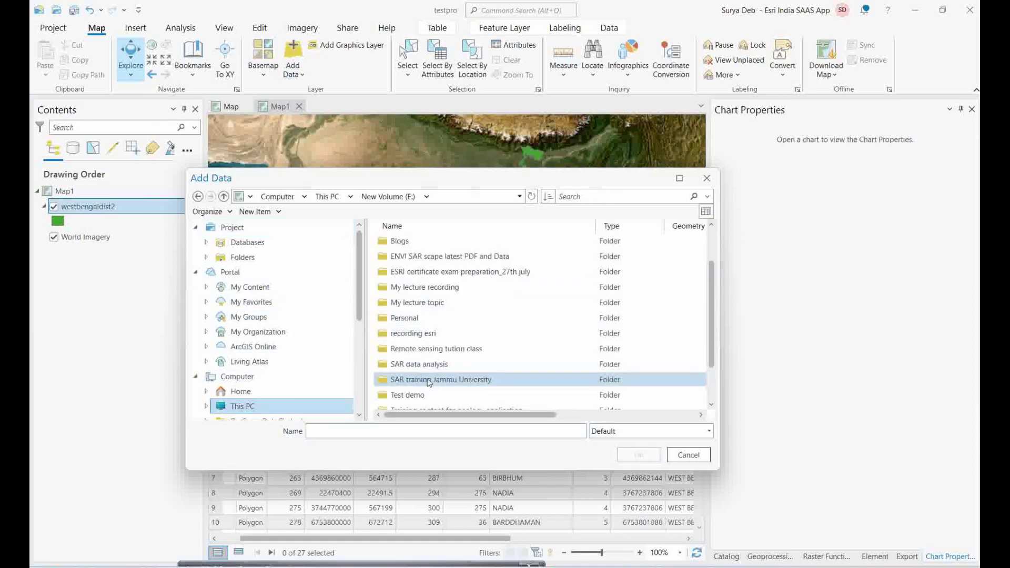
double_click(415, 395)
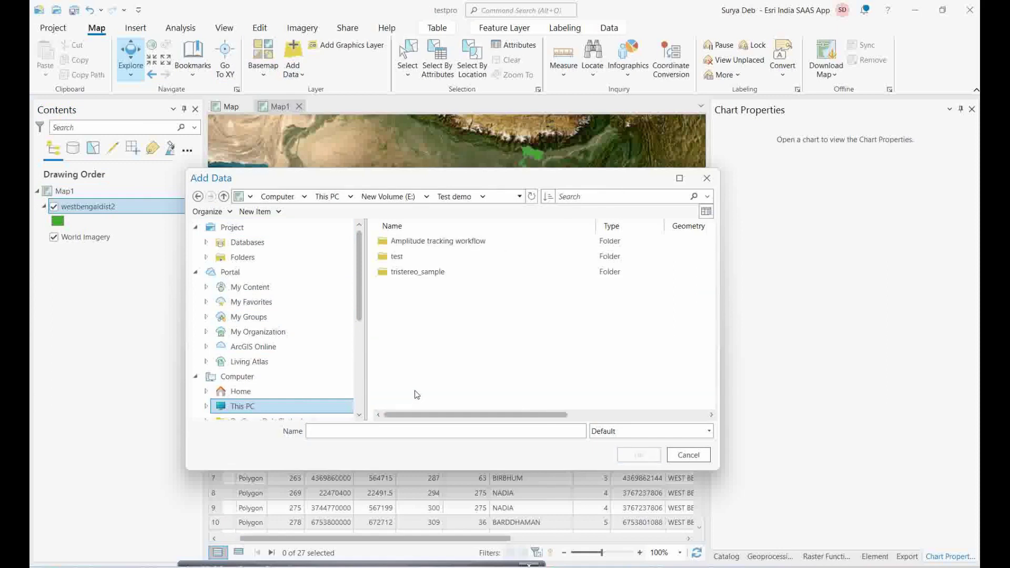
left_click(408, 256)
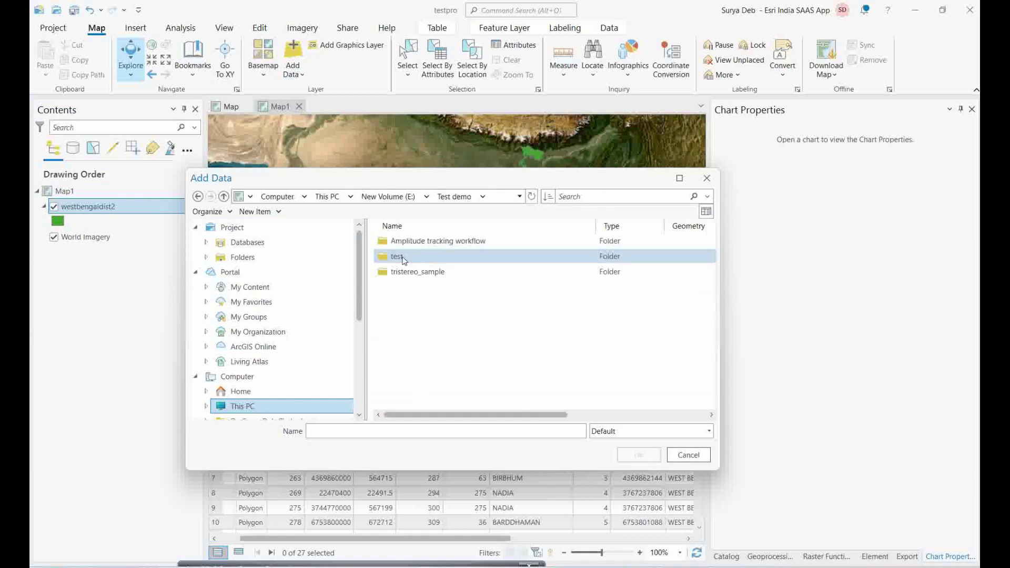
double_click(404, 257)
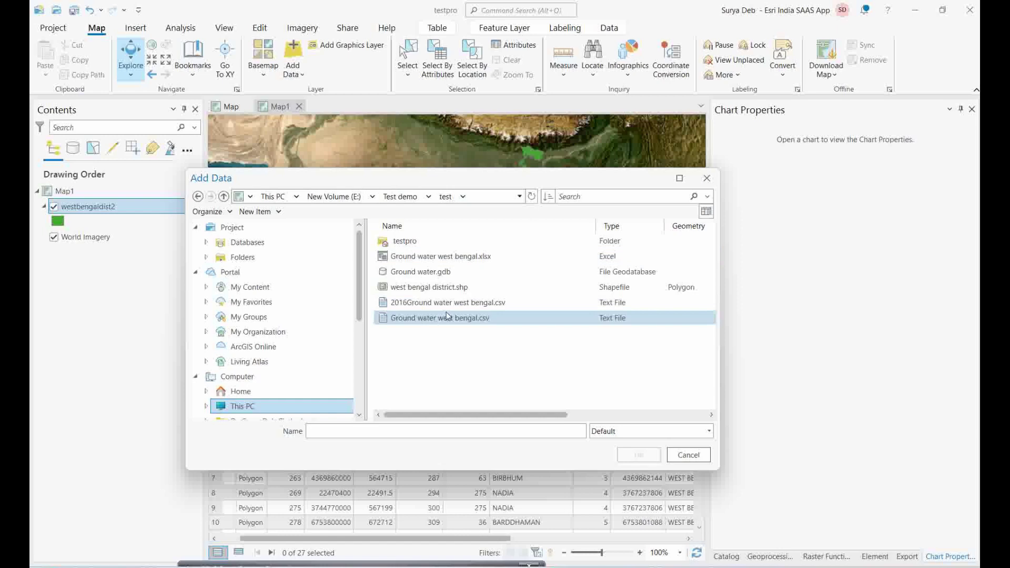
left_click(424, 303)
left_click(635, 454)
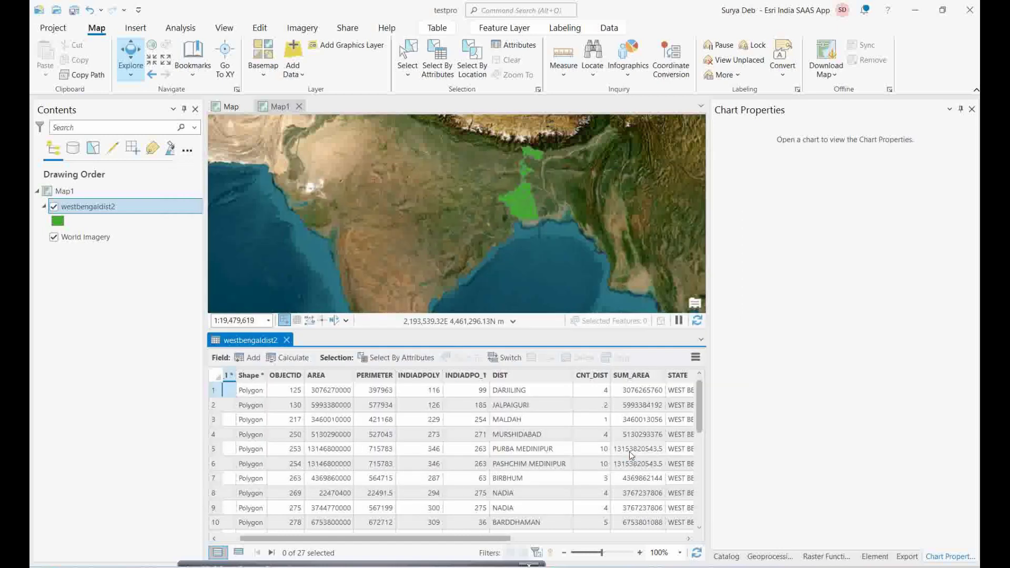
Open the 2016Ground water west bengal.csv table and compare its fields and district names with the westbengaldist2 attribute table
right_click(108, 267)
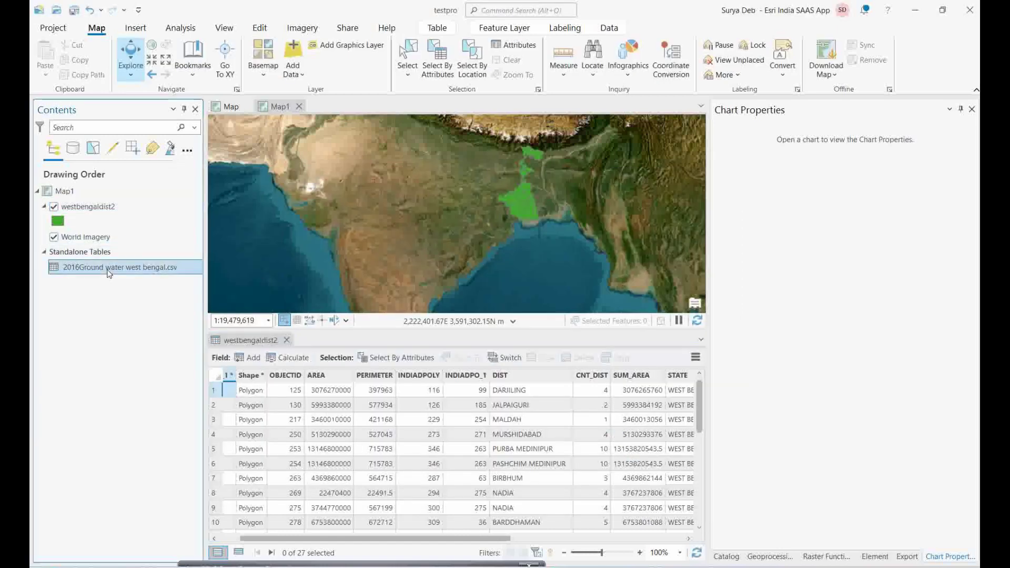
left_click(147, 238)
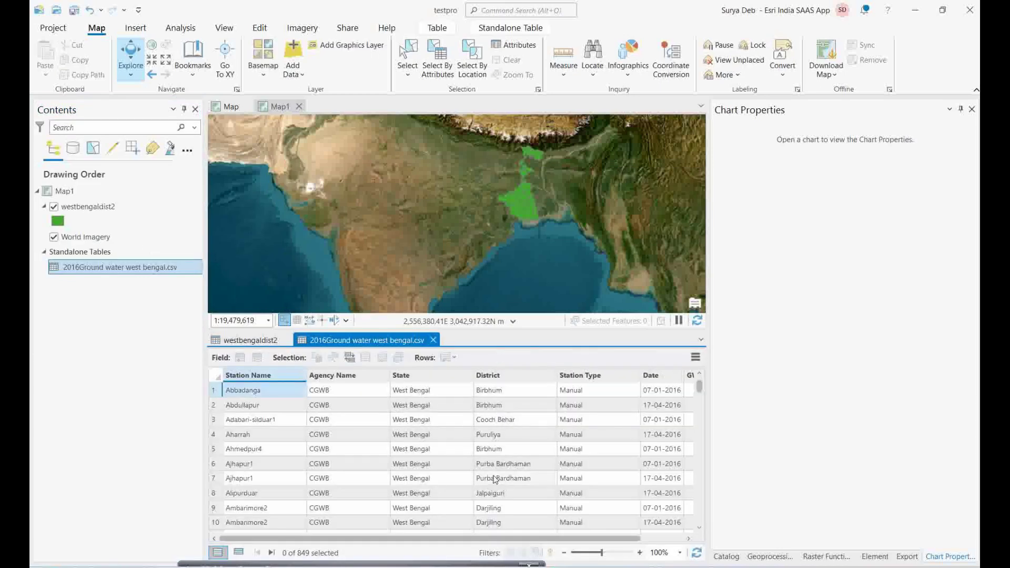
left_click(250, 341)
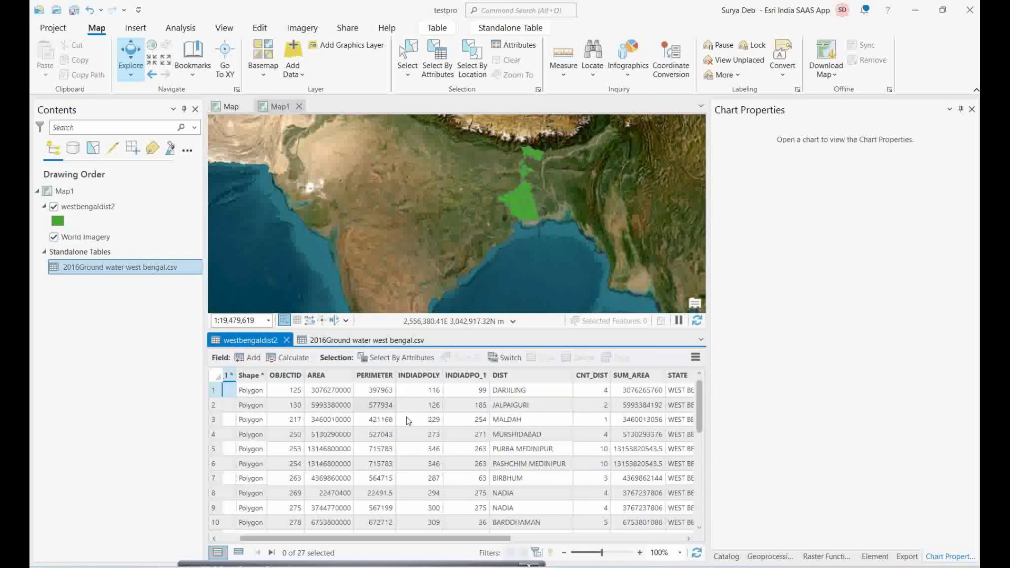
scroll(519, 456, "down", 5)
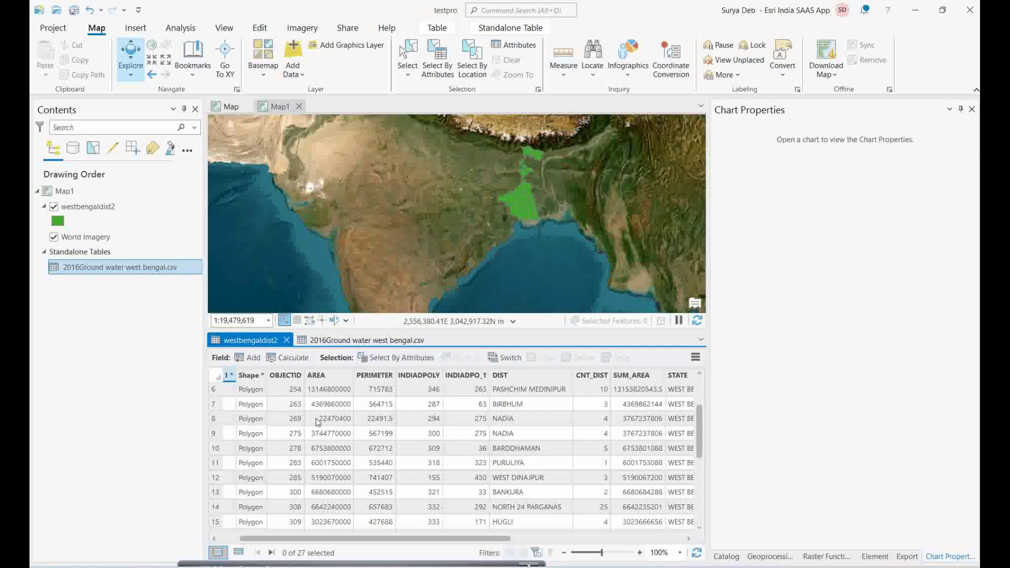
left_click(352, 339)
left_click(250, 339)
left_click(286, 419)
left_click(339, 337)
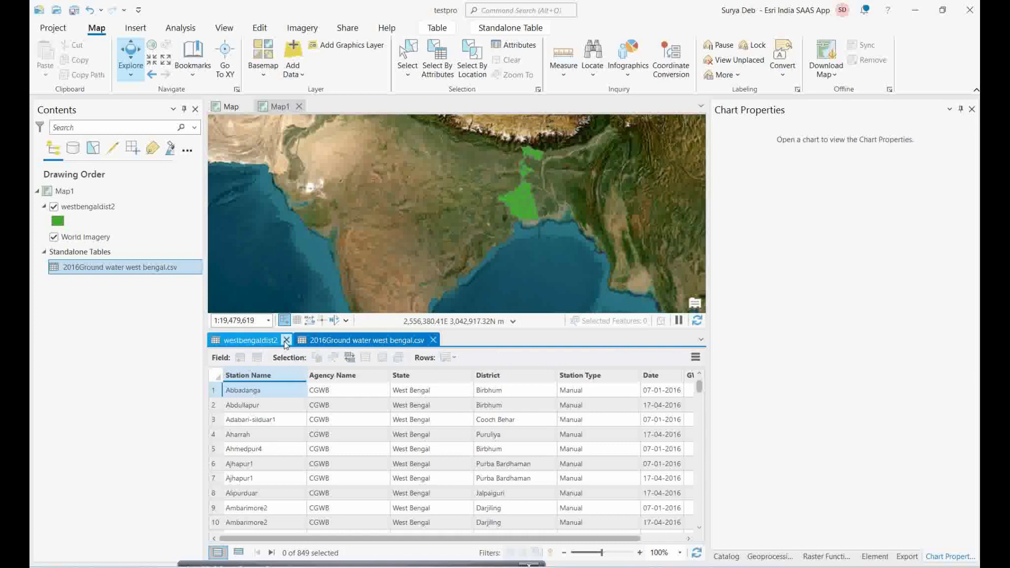
Close the westbengaldist2 and 2016Ground water west bengal.csv tables
left_click(285, 341)
left_click(361, 340)
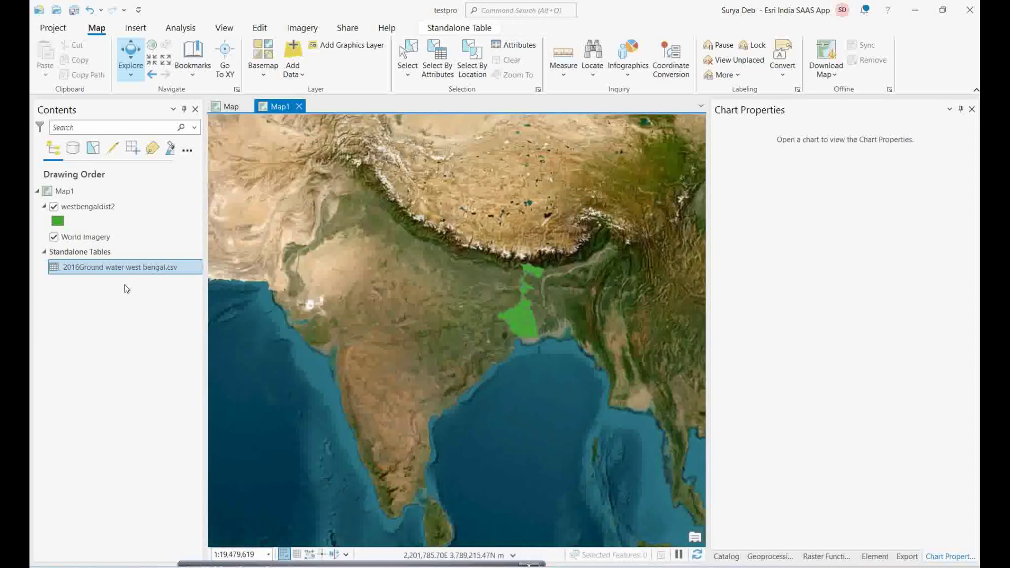
right_click(122, 269)
key("Escape")
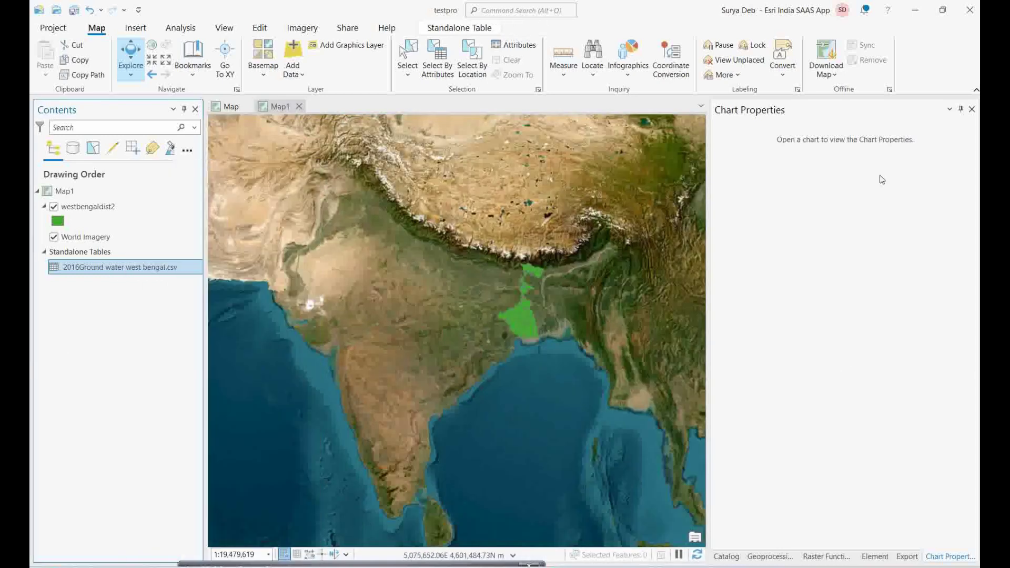
Create a file geodatabase named Groundwater2016 in the project's test folder
left_click(731, 555)
left_click(719, 224)
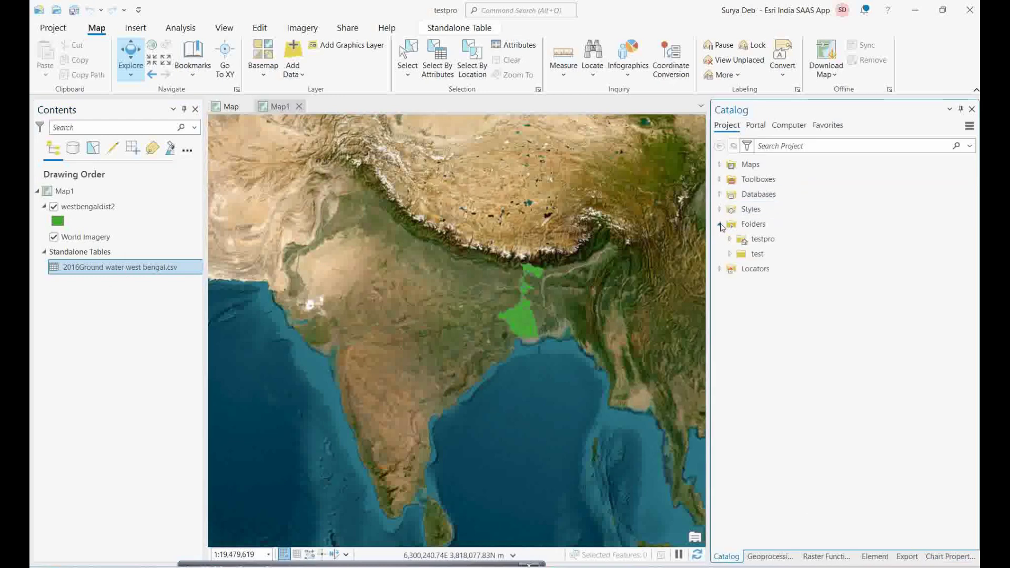
left_click(729, 254)
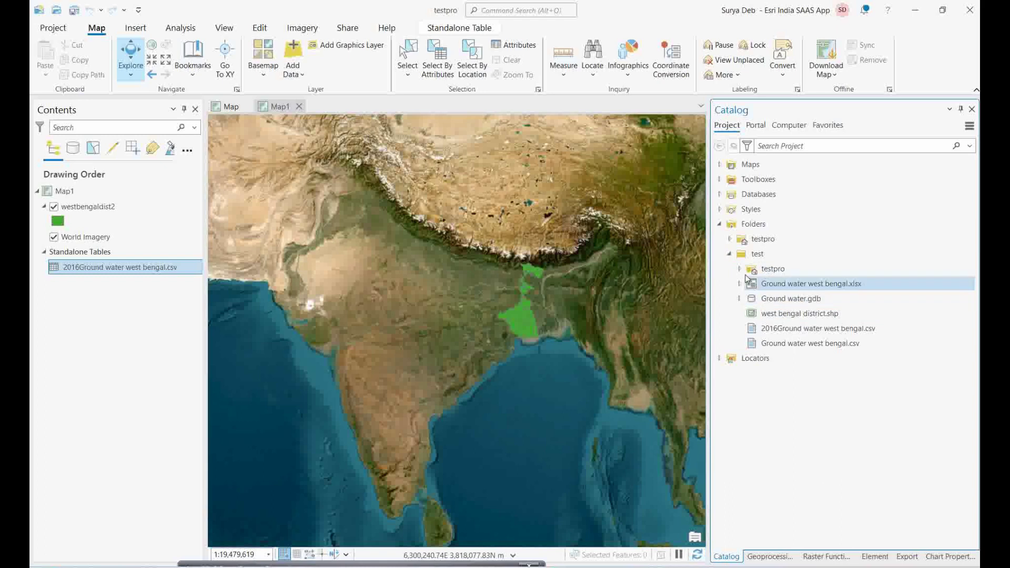
right_click(756, 256)
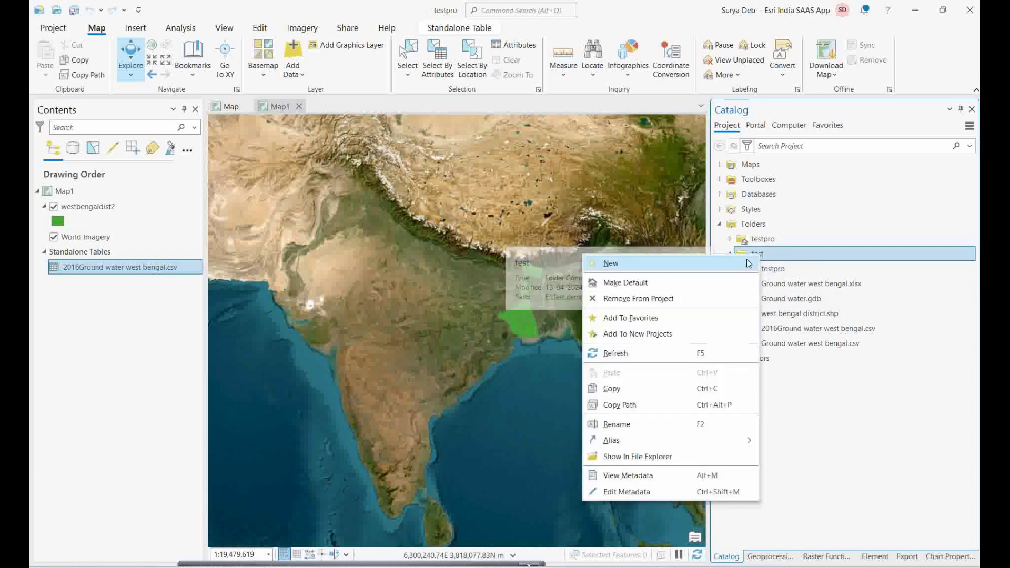
mouse_move(747, 268)
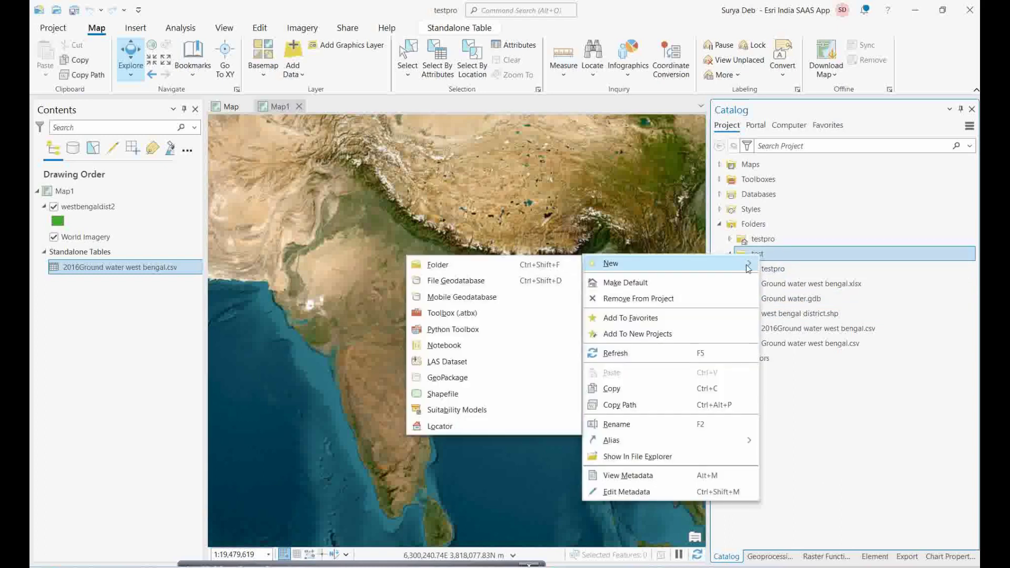
left_click(451, 281)
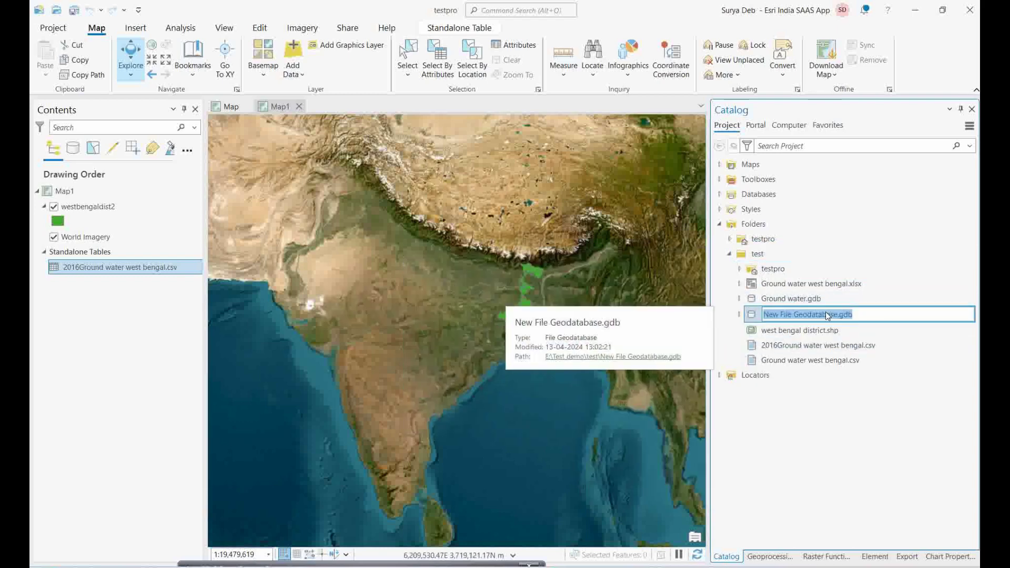
type("Gro")
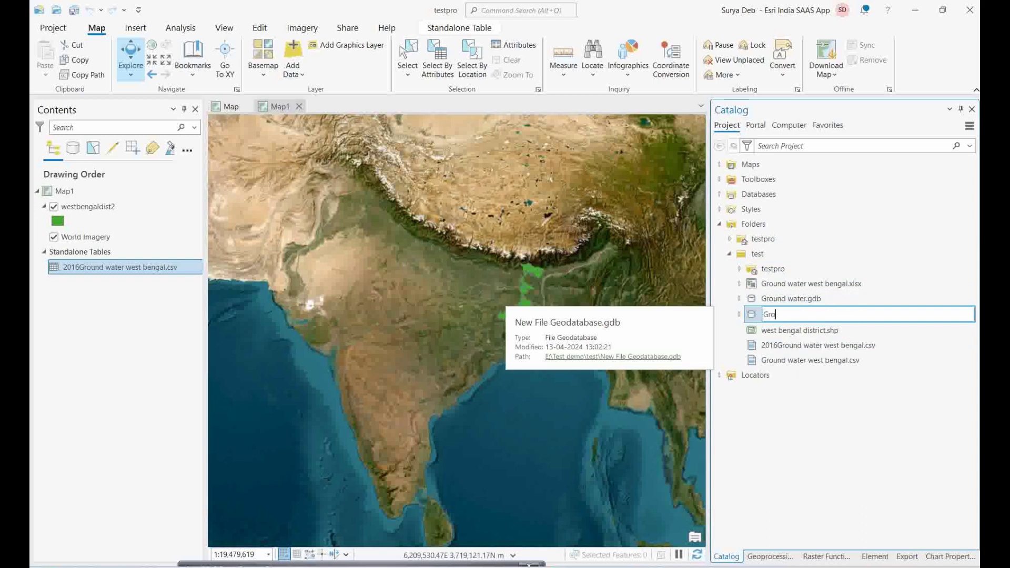
type("undwater")
key("Return")
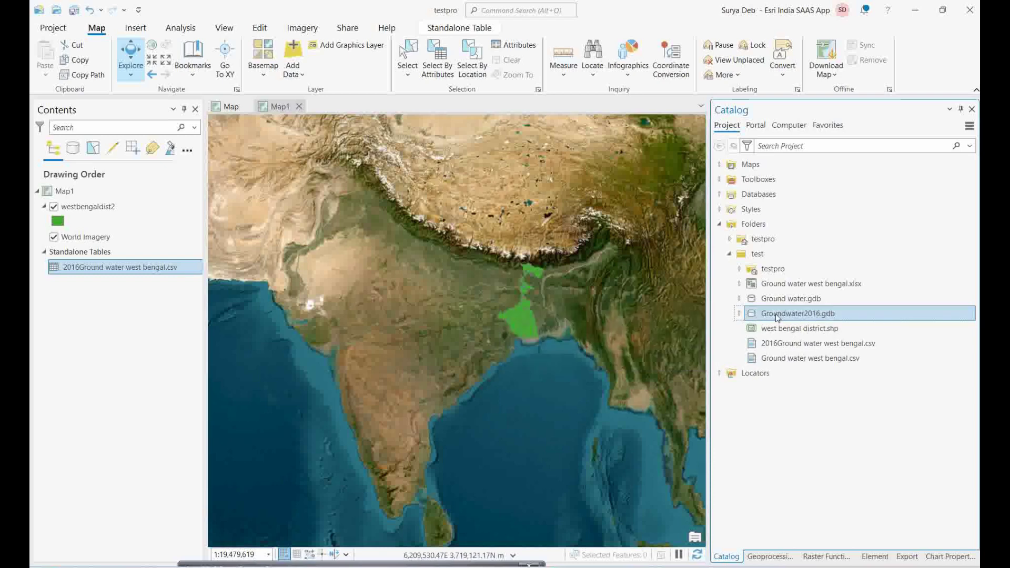
left_click(100, 206)
right_click(100, 206)
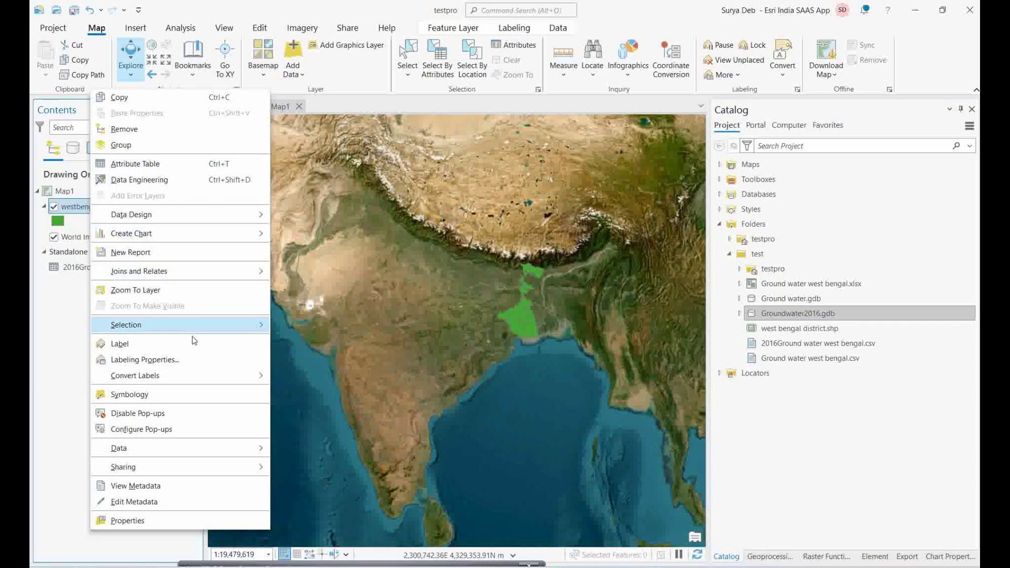
key("Escape")
Import the westbengaldist2 feature class into Groundwater2016.gdb and expand the geodatabase to check its contents
left_click(775, 313)
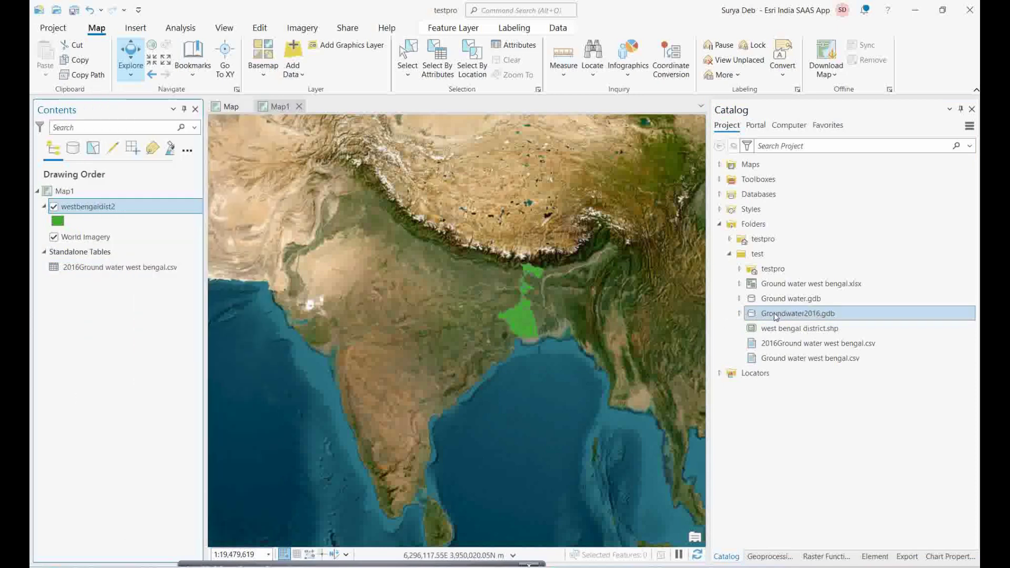
right_click(775, 315)
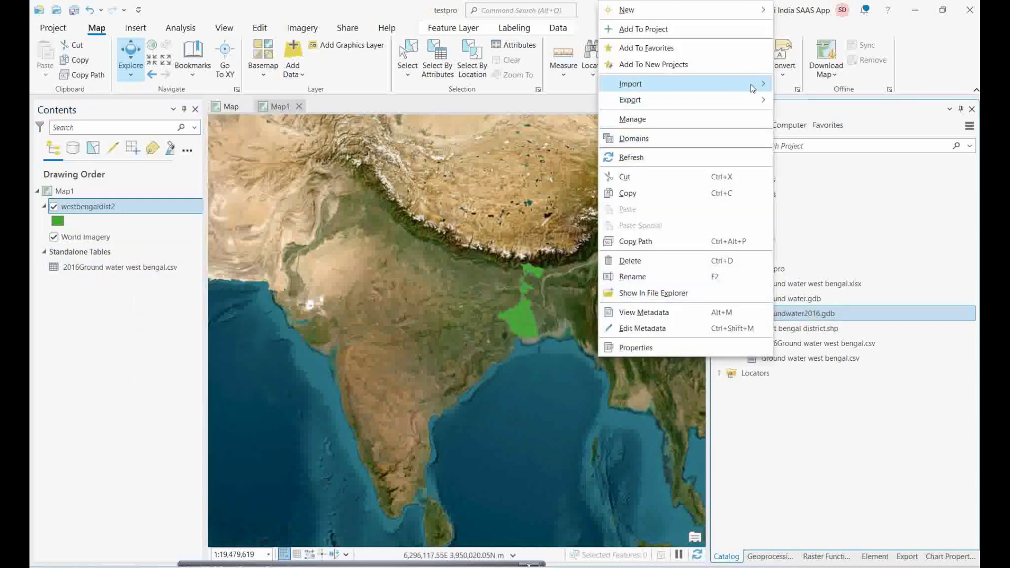
mouse_move(764, 84)
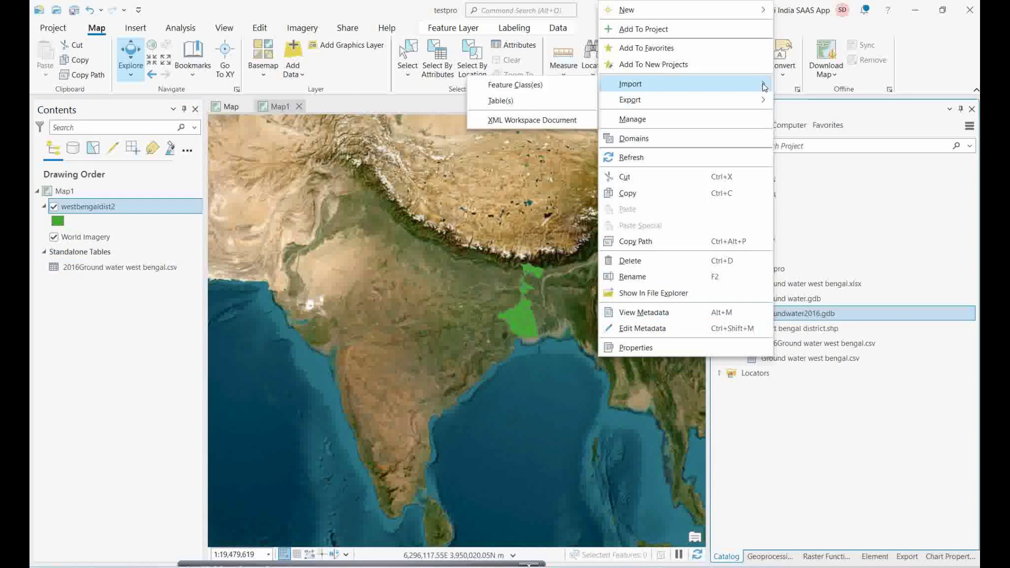
left_click(511, 85)
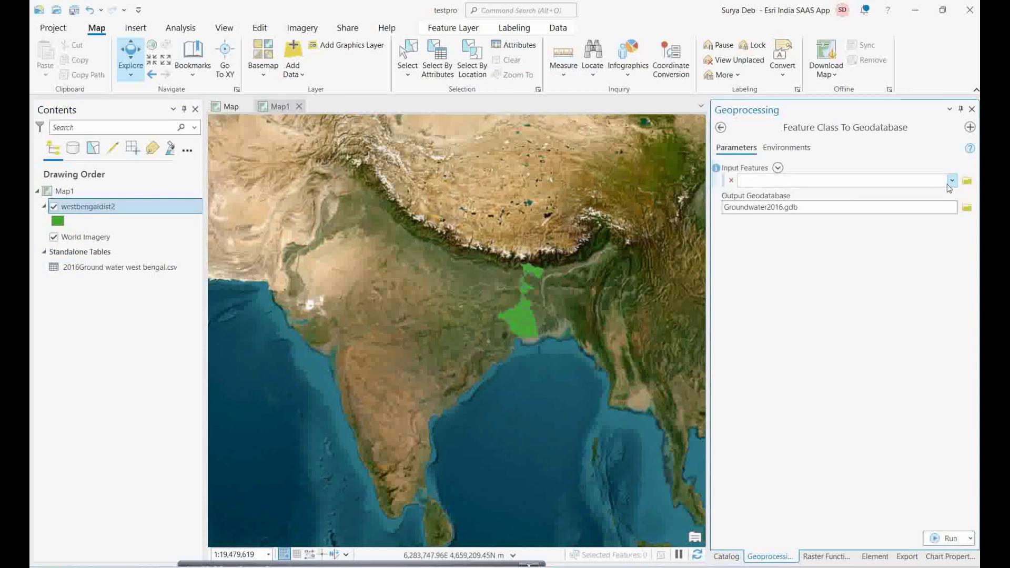
left_click(951, 181)
left_click(768, 195)
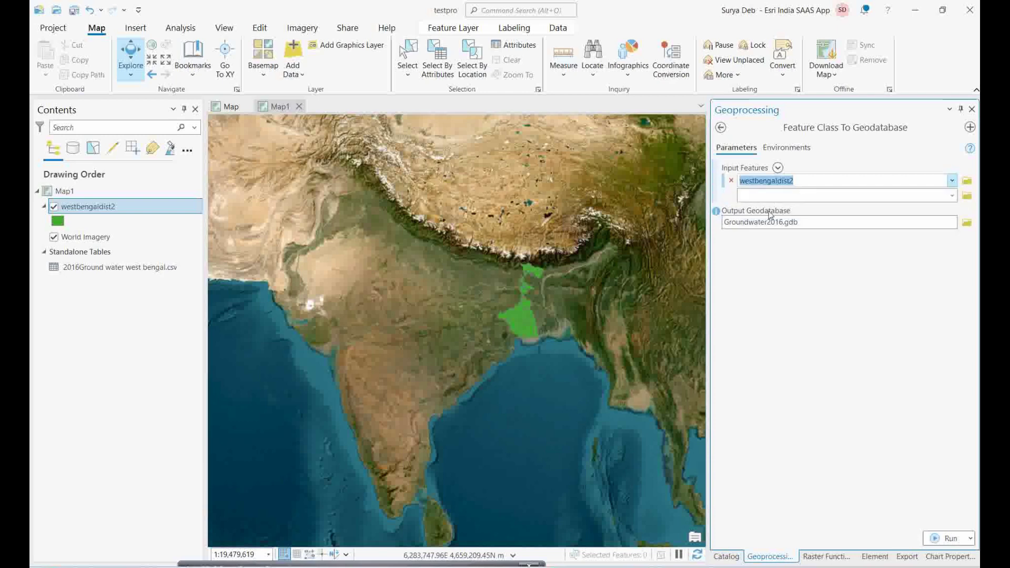
left_click(935, 539)
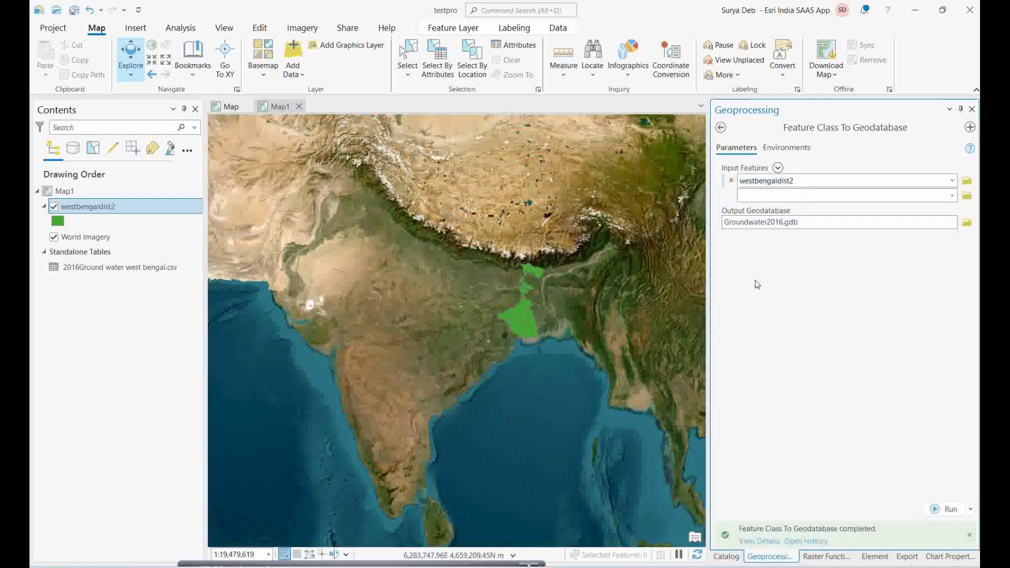
left_click(739, 312)
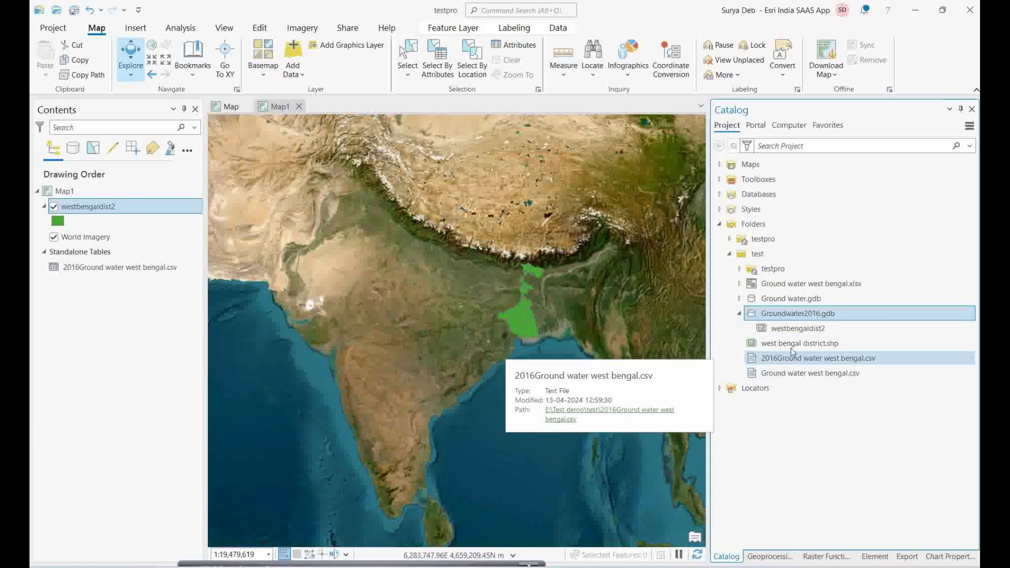
Import the 2016Ground water west bengal.csv table into Groundwater2016.gdb and return to the project catalog to check it
right_click(793, 314)
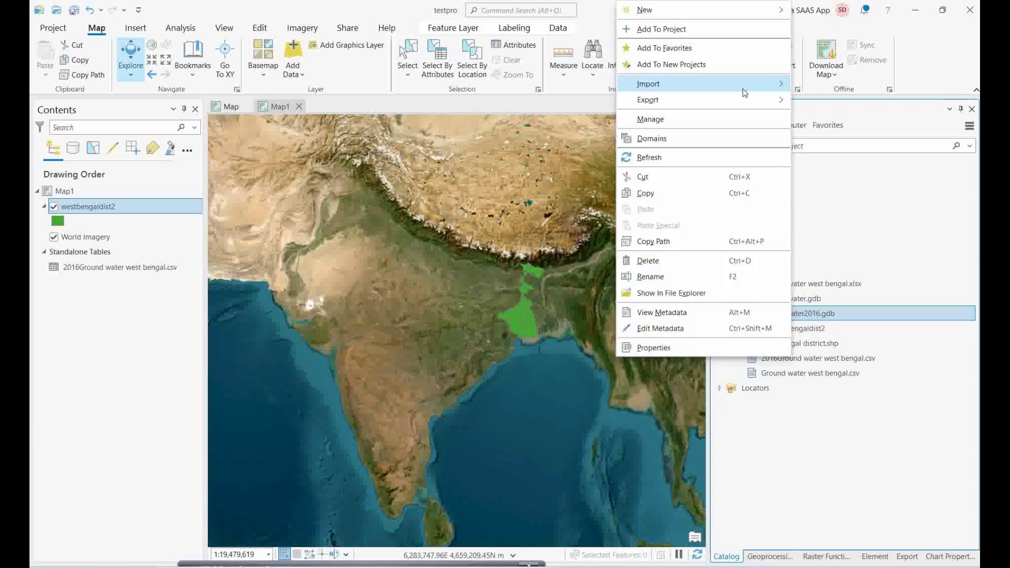
mouse_move(775, 88)
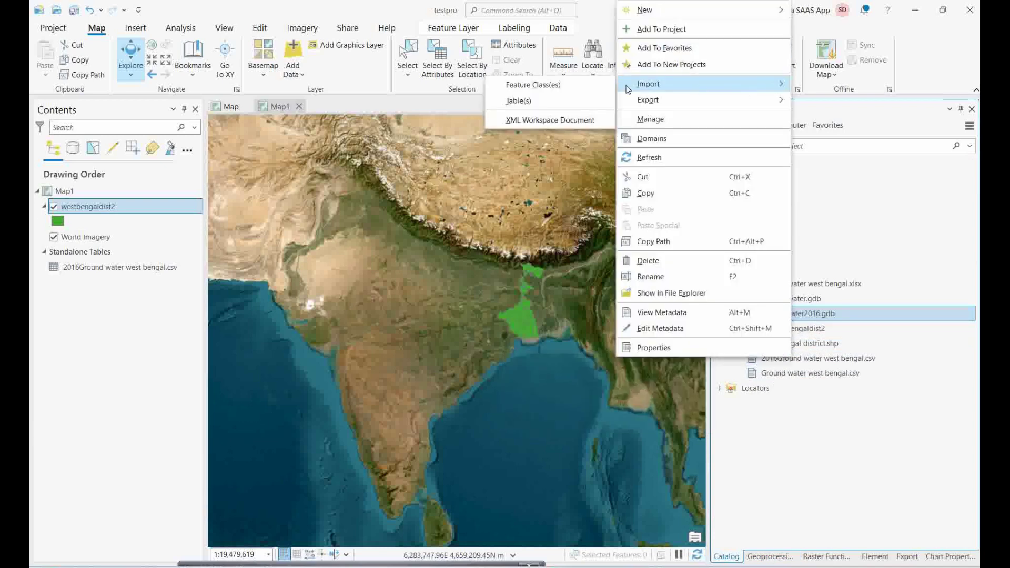
left_click(518, 101)
left_click(952, 181)
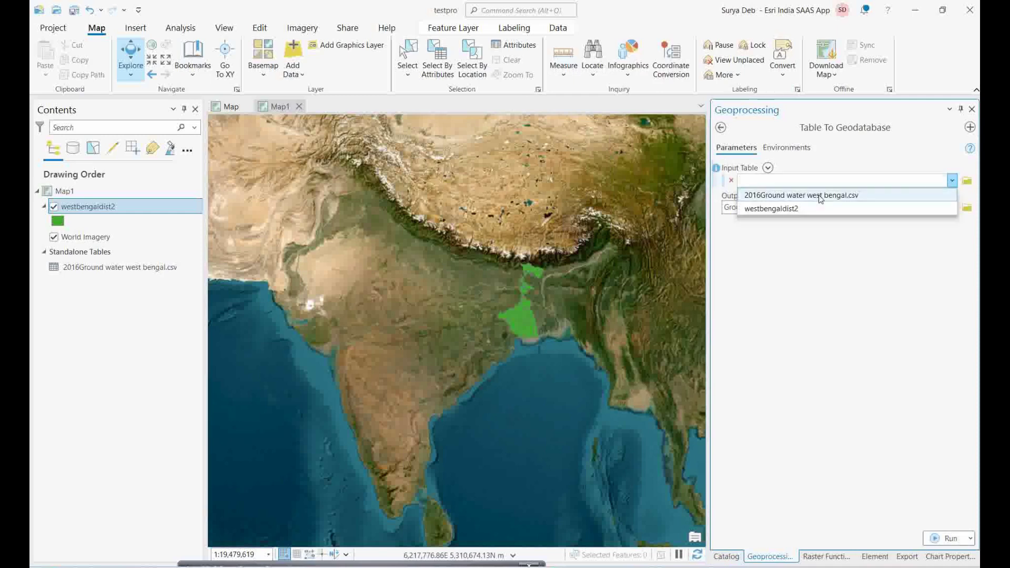
left_click(774, 198)
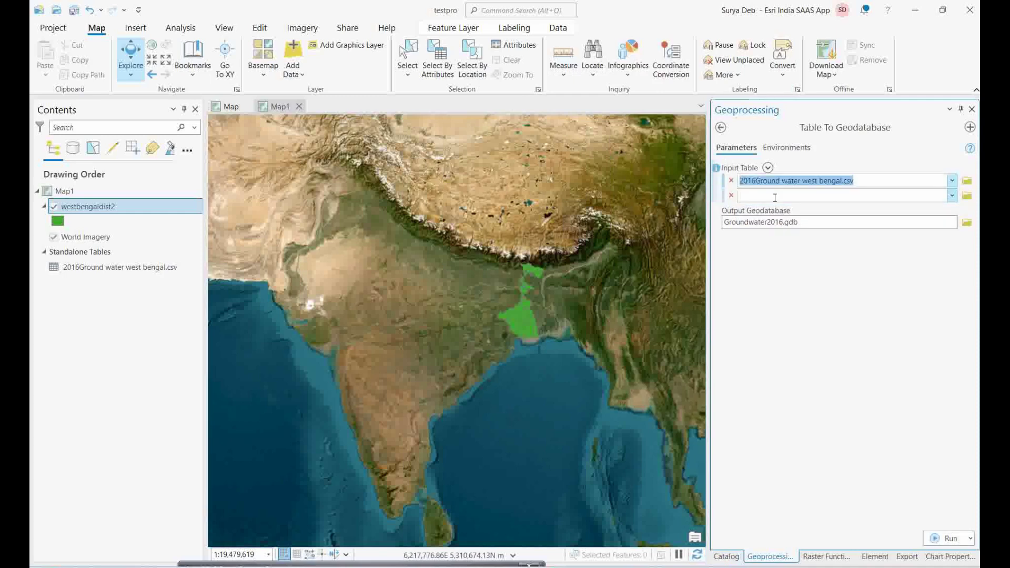
left_click(934, 539)
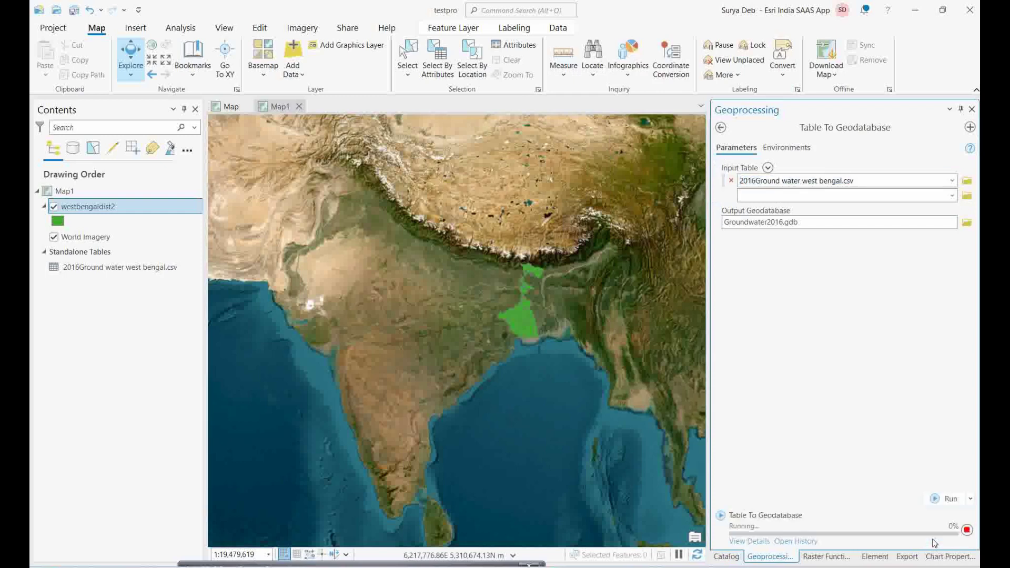
left_click(724, 557)
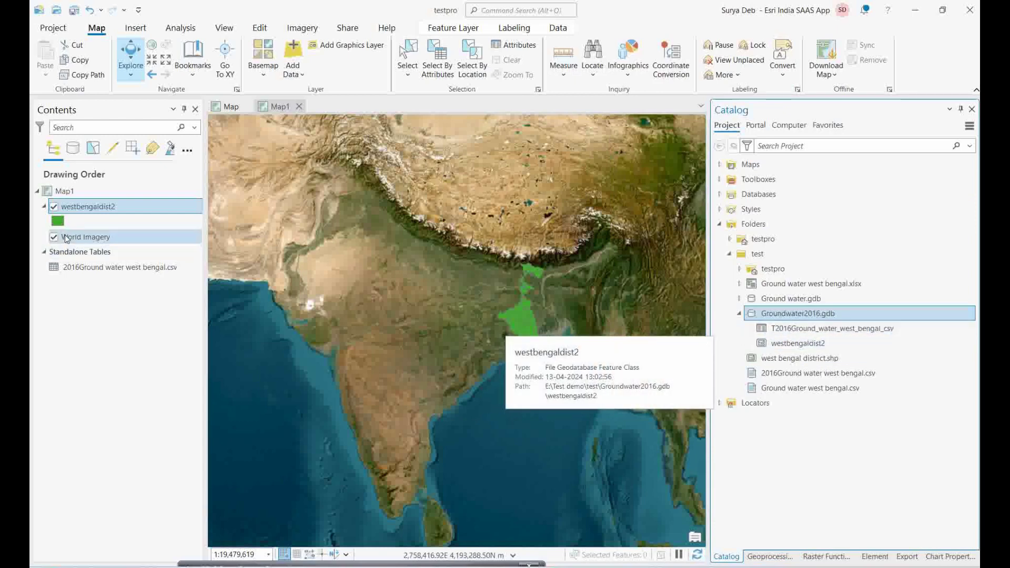
Replace Map1's district layer and CSV table with westbengaldist2 and T2016Ground_water_west_bengal_csv from Groundwater2016.gdb
right_click(97, 207)
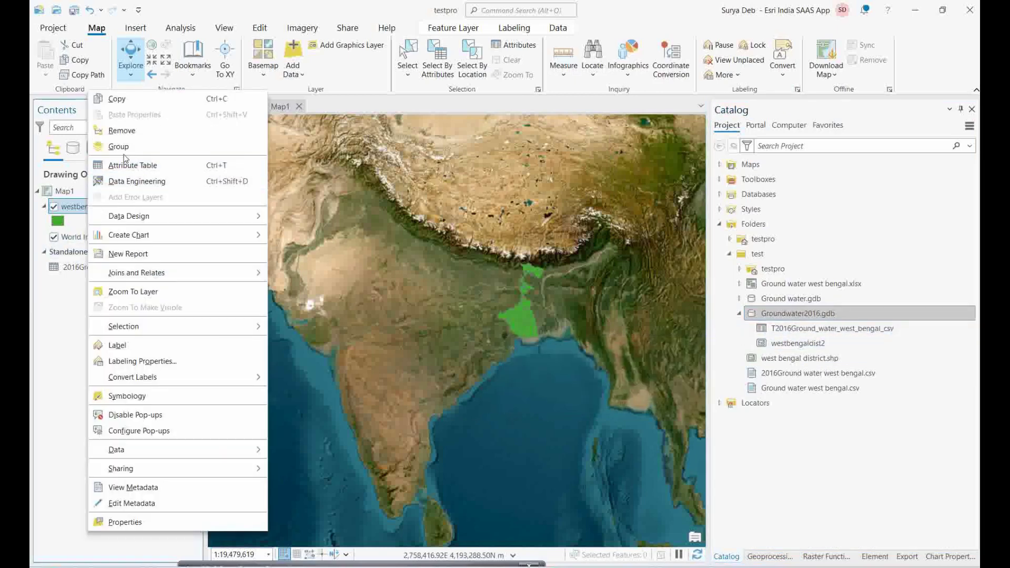
left_click(122, 131)
right_click(100, 236)
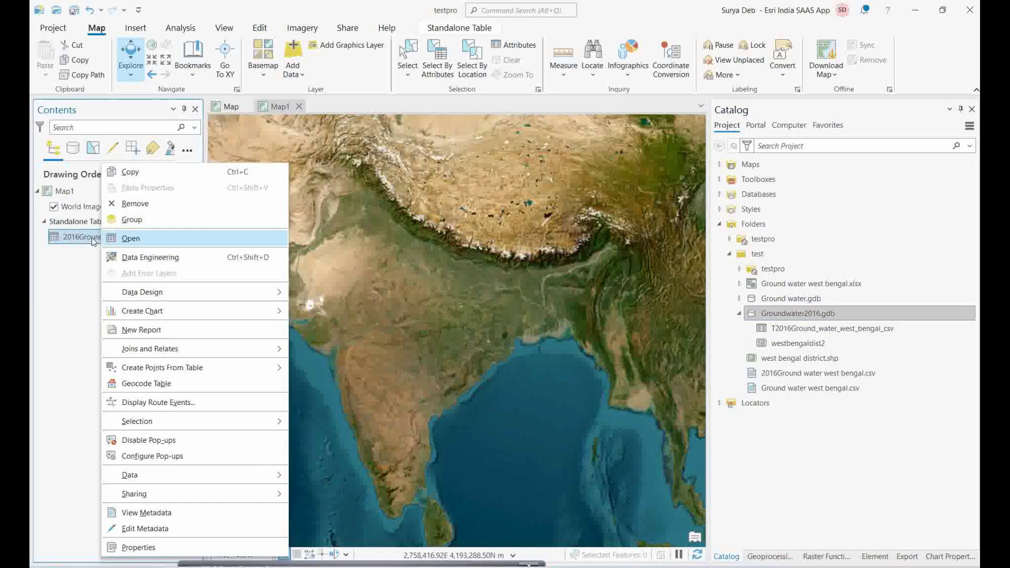
left_click(140, 204)
left_click_drag(789, 329, 324, 383)
left_click_drag(798, 343, 173, 302)
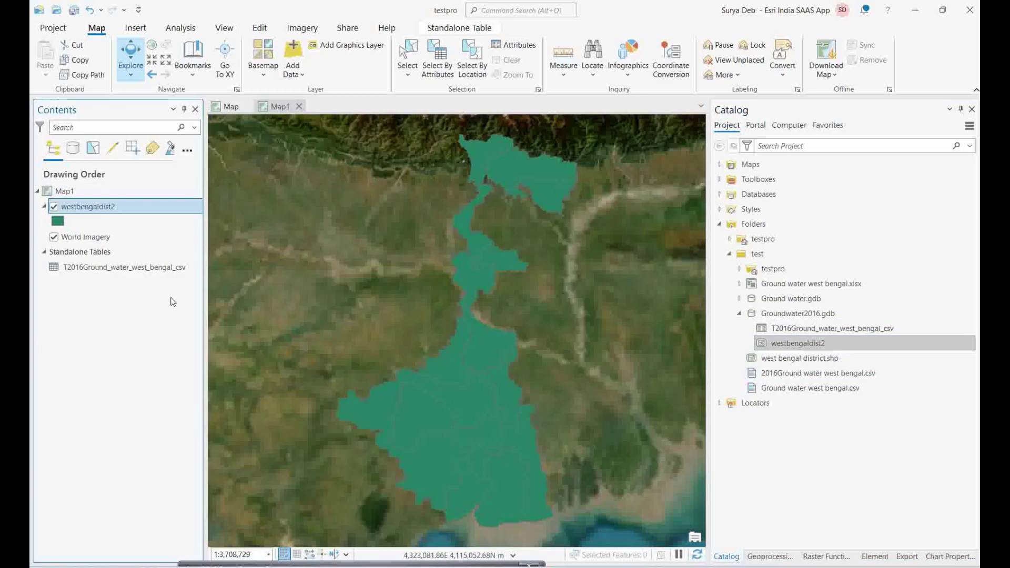
Open the T2016Ground_water_west_bengal_csv and westbengaldist2 attribute tables and compare the district names in their District and DIST fields
right_click(86, 272)
left_click(127, 238)
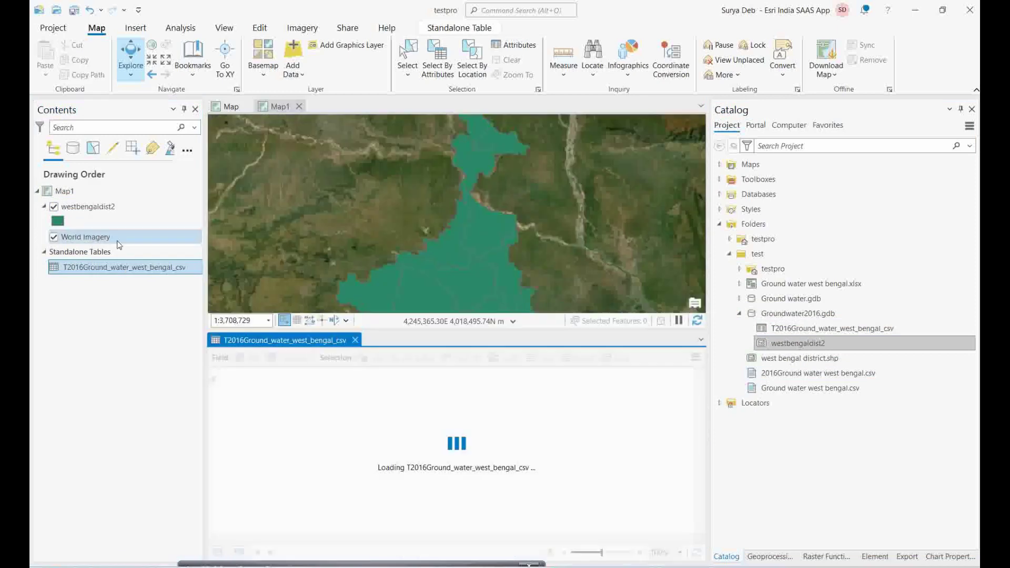
right_click(93, 206)
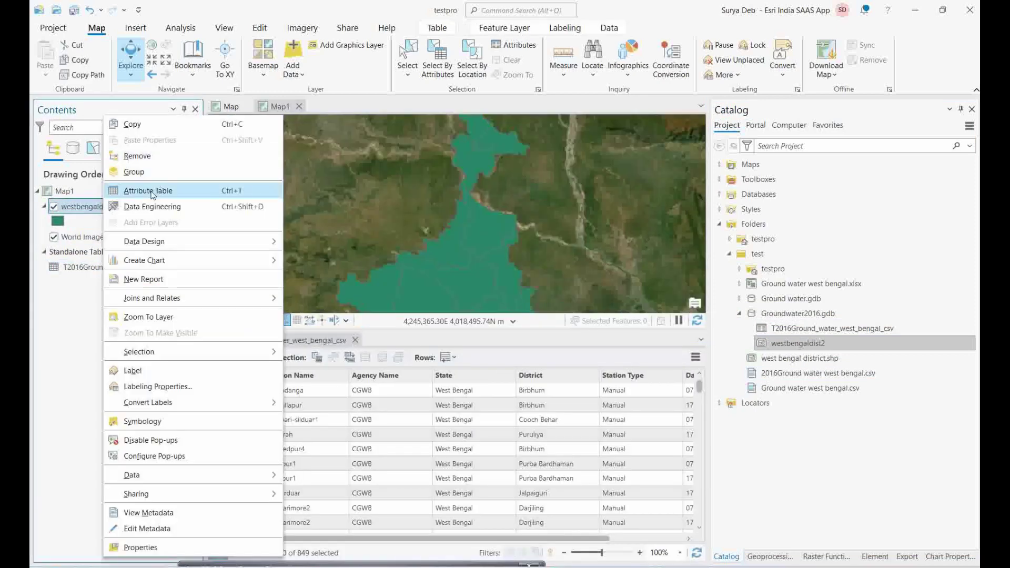
left_click(154, 185)
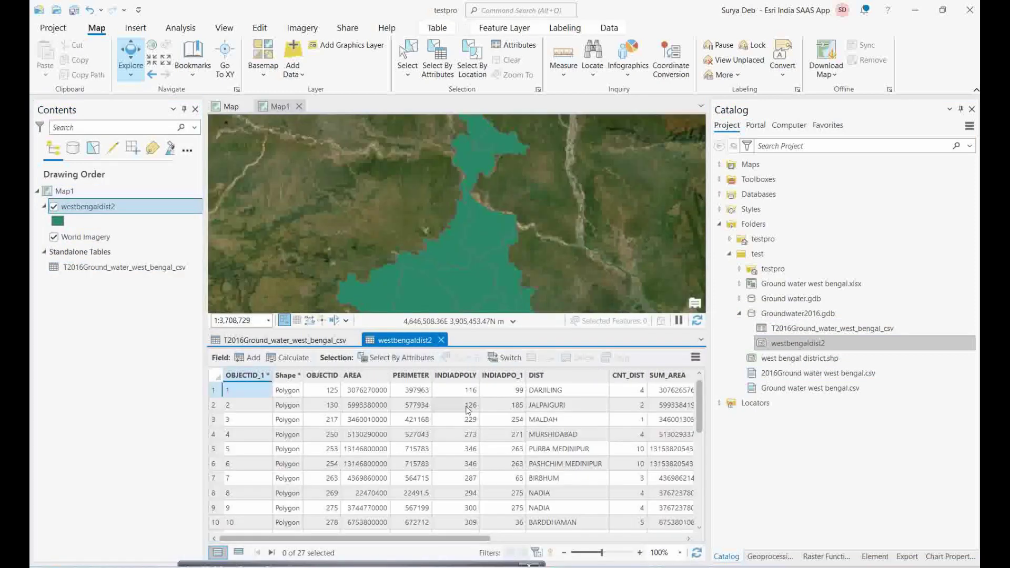
left_click(284, 341)
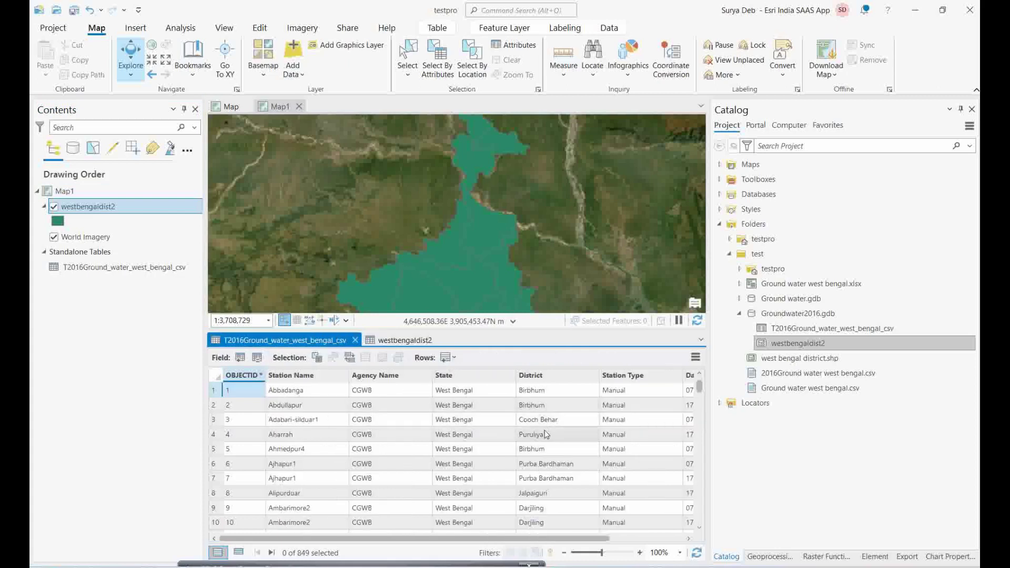
left_click(396, 341)
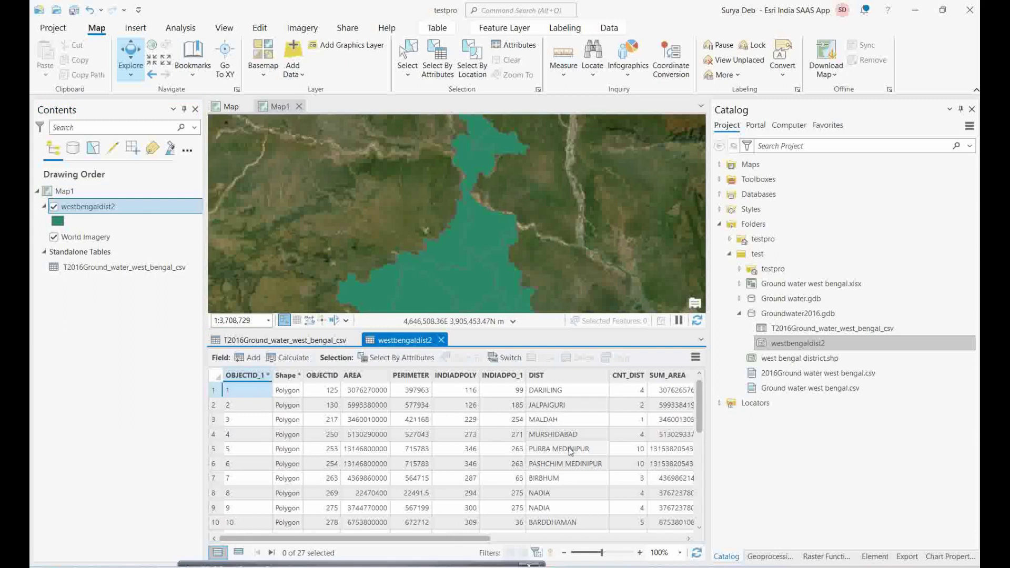
scroll(558, 468, "down", 2)
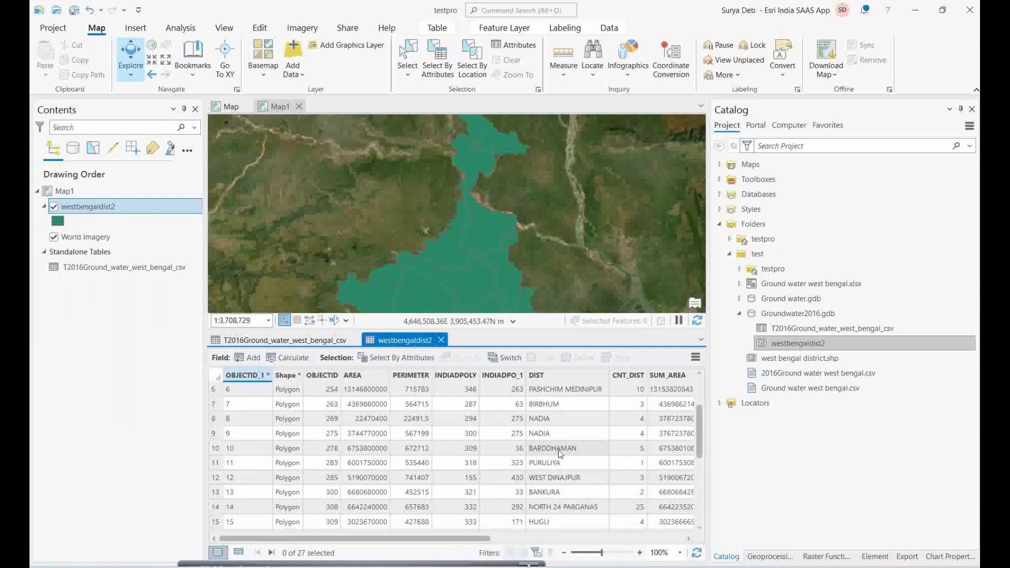
Start Find and Replace in the T2016Ground_water_west_bengal_csv table and enter BARDDHAMAN, copied from the DIST field, as the find text
left_click(284, 340)
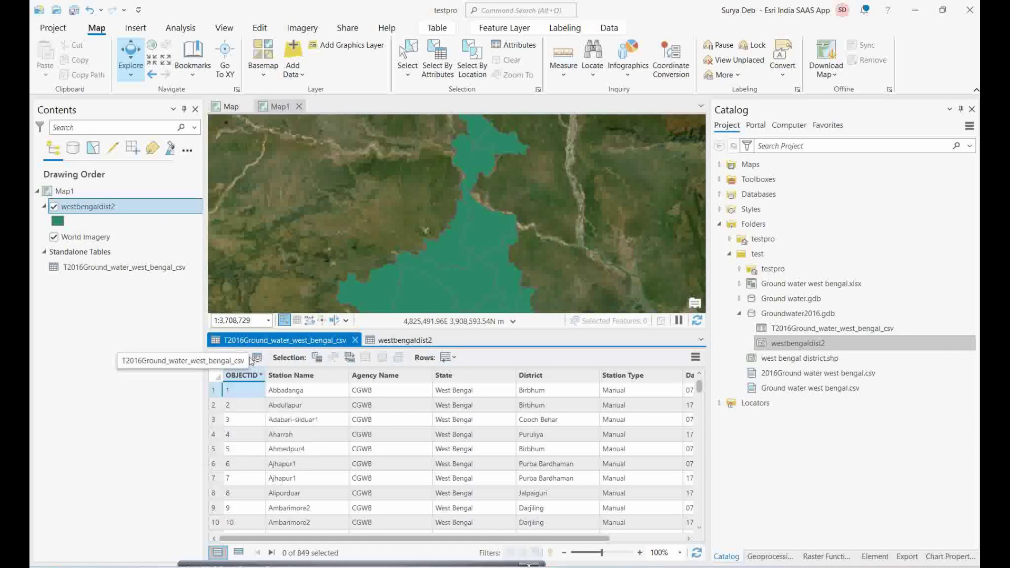
key("ctrl+h")
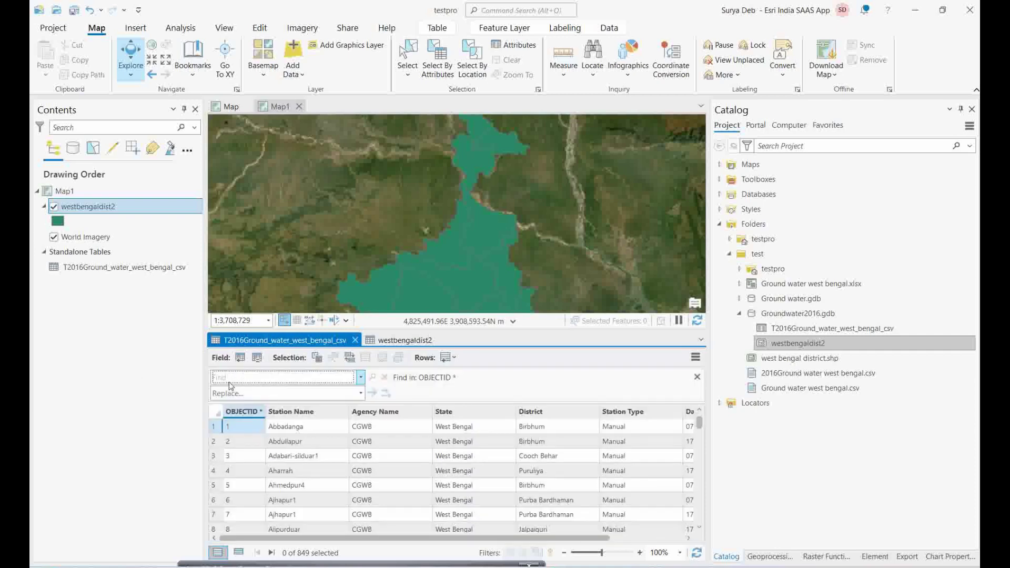
left_click(400, 340)
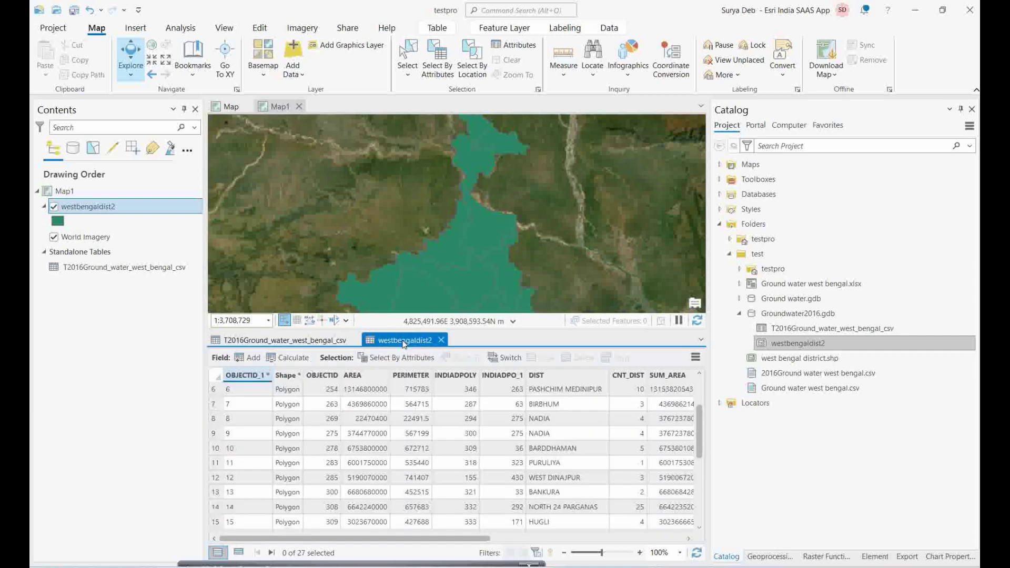
double_click(555, 452)
key("ctrl+c")
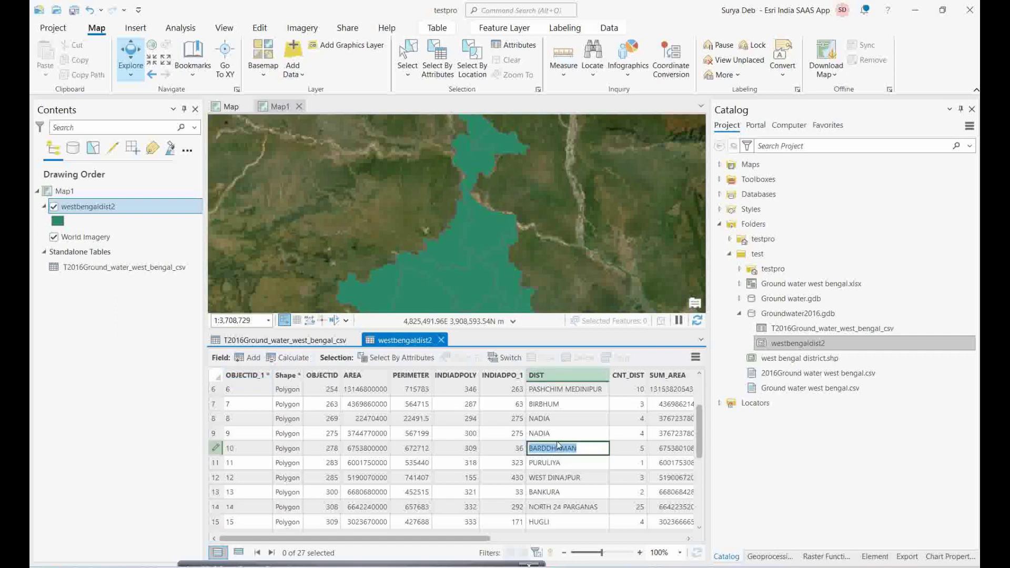
left_click(271, 341)
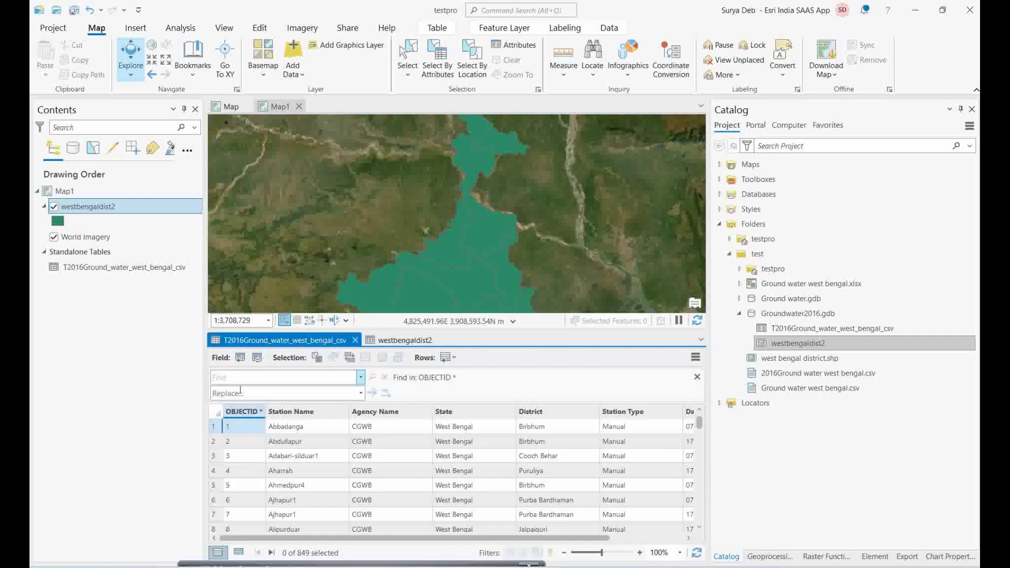
left_click(226, 378)
key("ctrl+v")
Copy Purba Bardhaman from the groundwater table's District field and set it as the find text, leaving the replacement text empty
left_click(544, 499)
left_click(544, 499)
key("ctrl+c")
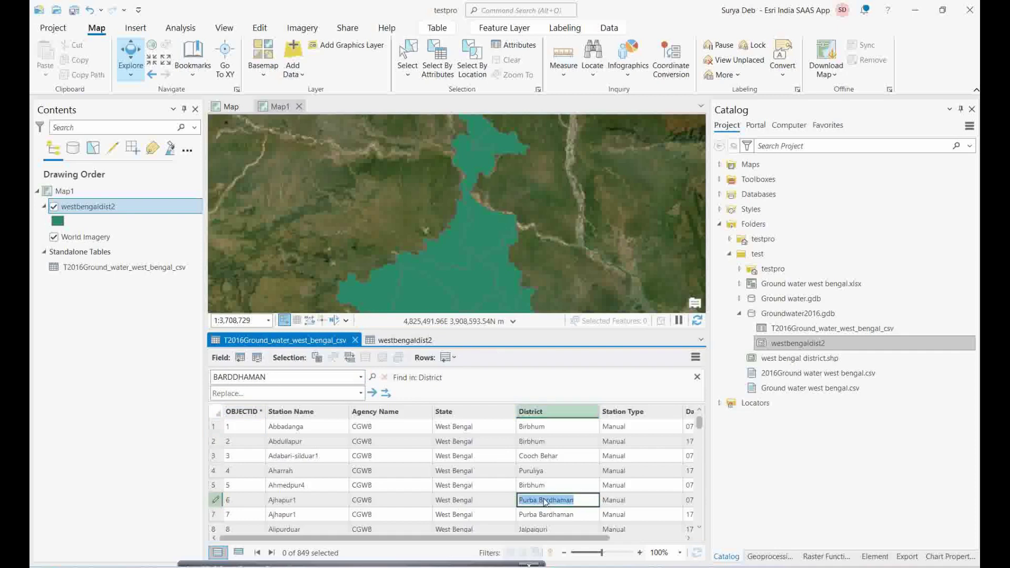
left_click(240, 394)
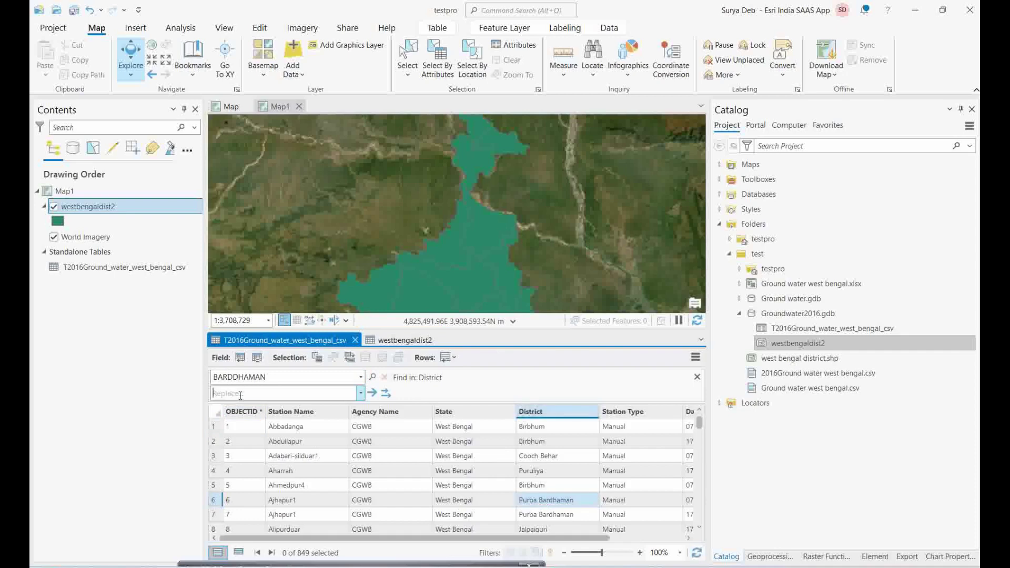
key("ctrl+v")
left_click_drag(273, 395, 214, 393)
key("ctrl+c")
right_click(228, 393)
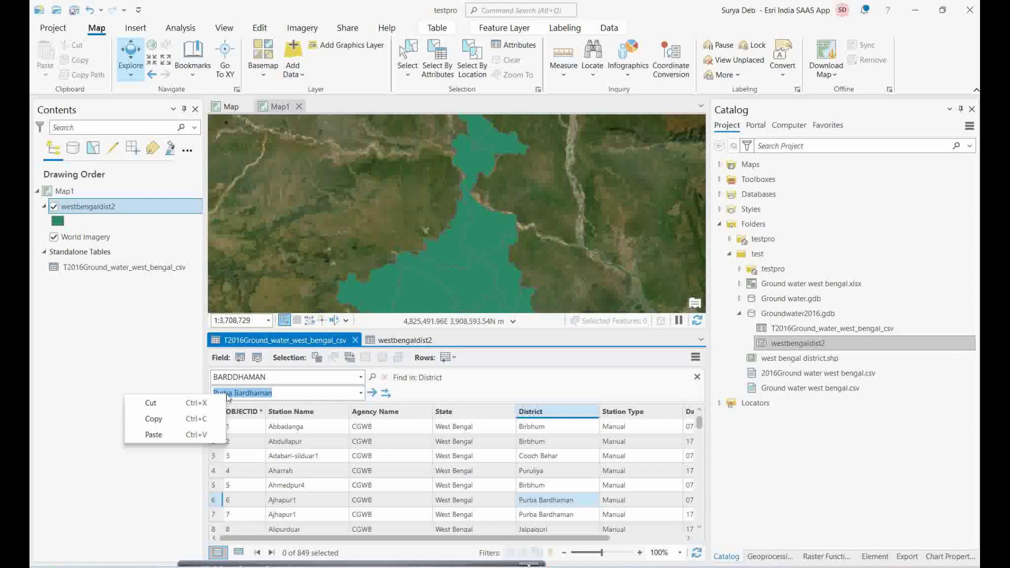
left_click(183, 402)
double_click(276, 377)
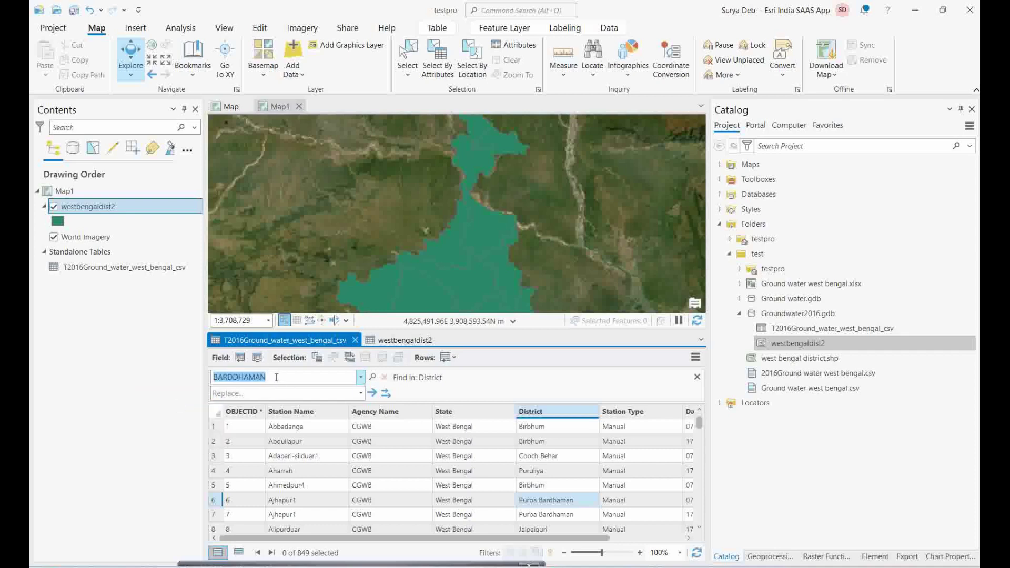
key("ctrl+v")
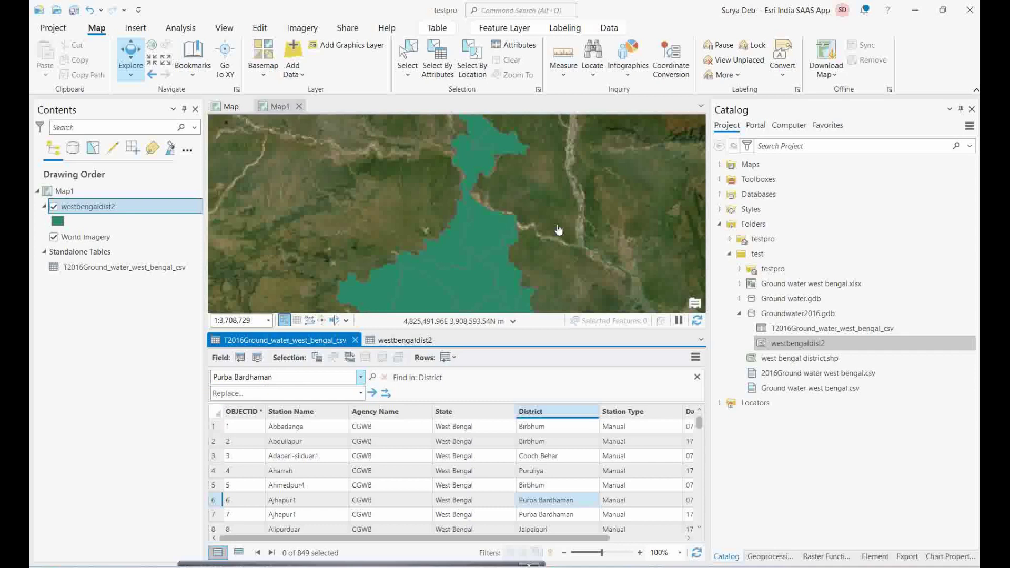
Copy BARDDHAMAN from the westbengaldist2 DIST field and replace every Purba Bardhaman in the groundwater table's District field with it
left_click(393, 340)
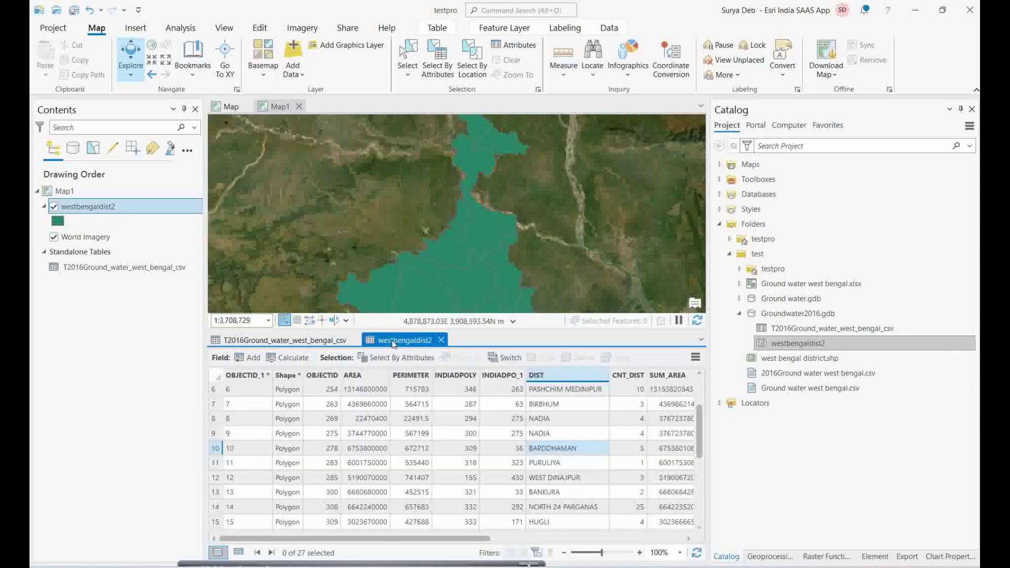
double_click(574, 448)
key("ctrl+c")
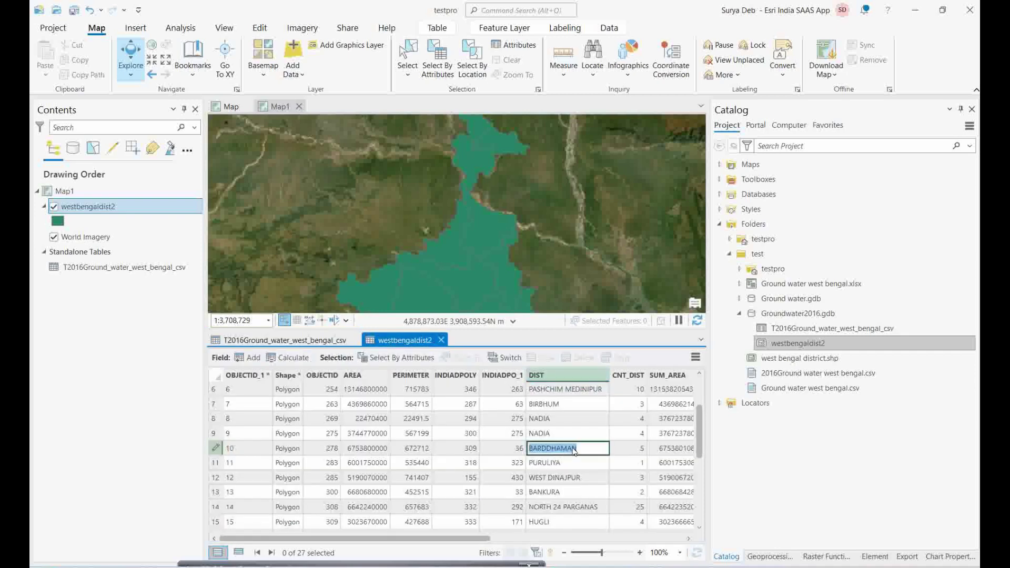
left_click(250, 342)
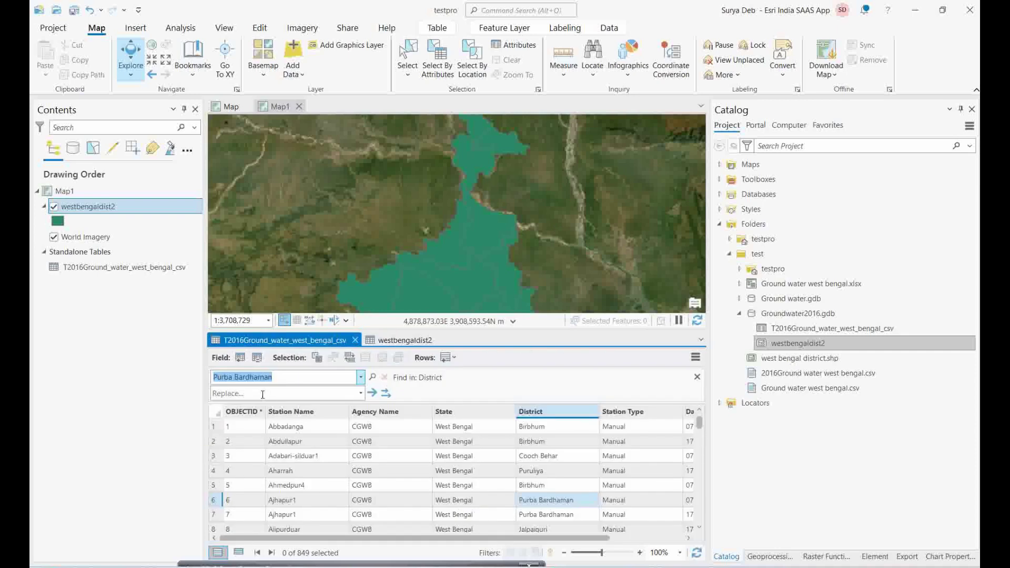
left_click(262, 394)
key("ctrl+v")
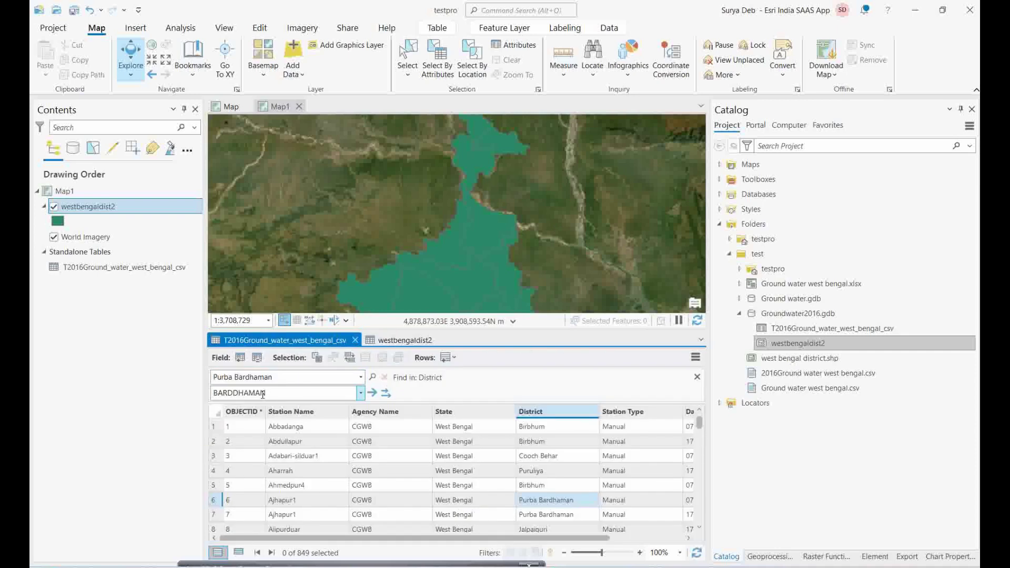
left_click(280, 380)
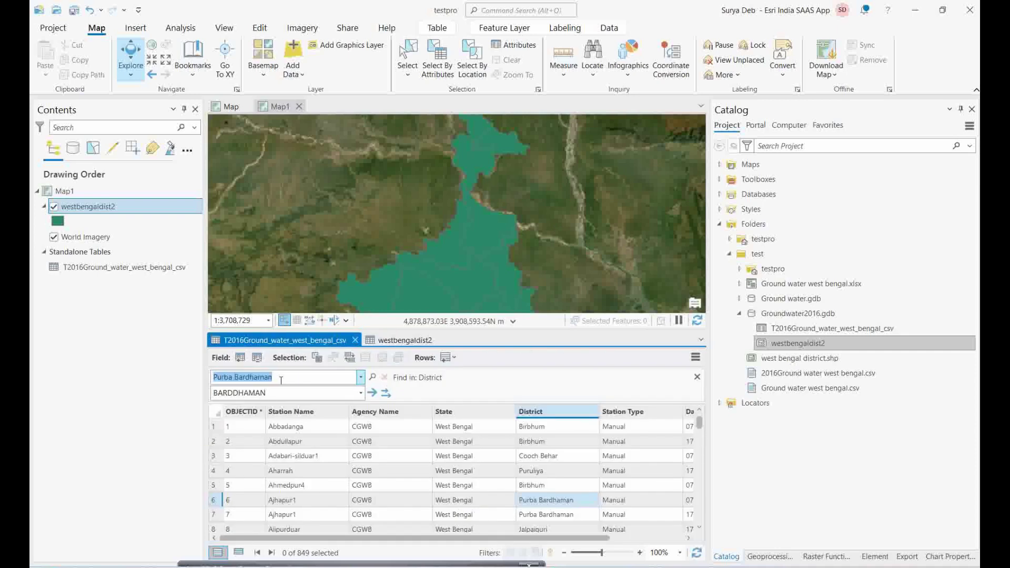
key("Return")
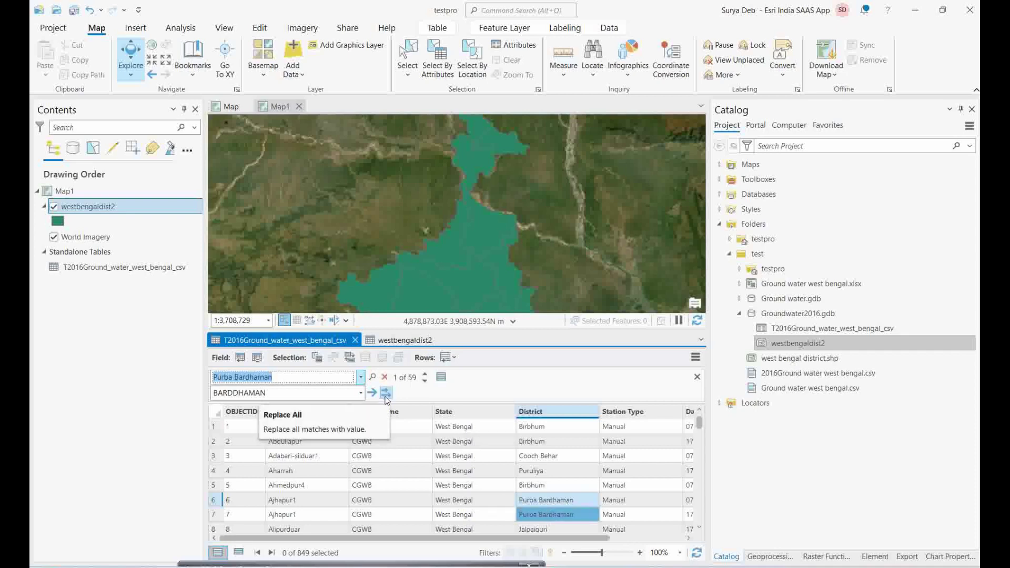
left_click(386, 394)
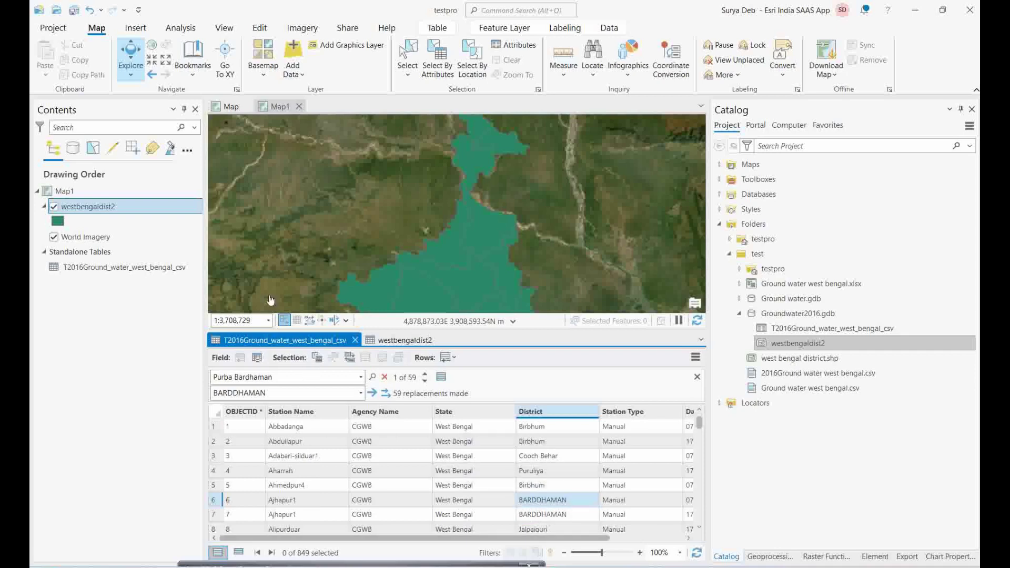
Save all edits made to the groundwater table
left_click(258, 32)
left_click(128, 56)
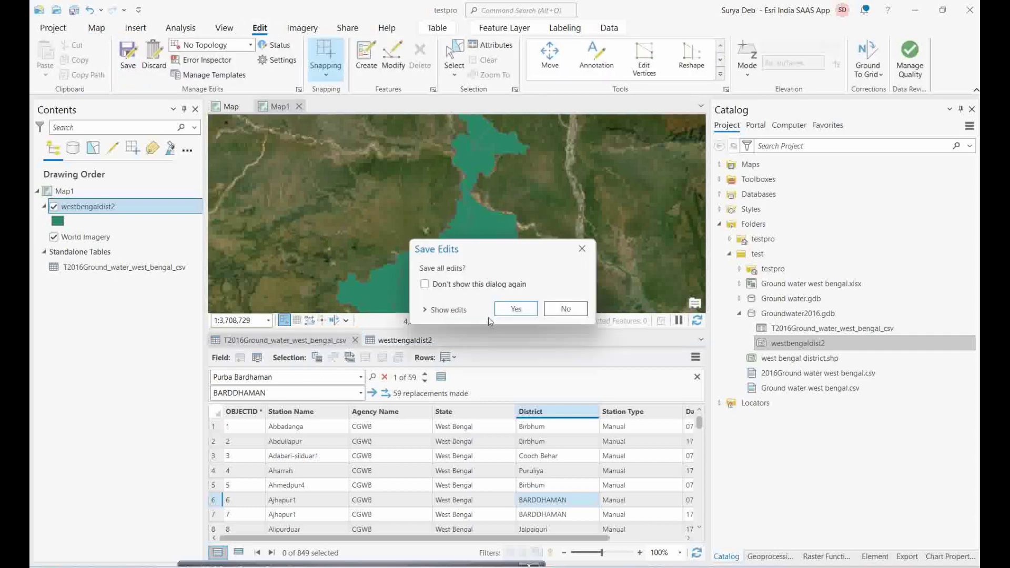
left_click(517, 308)
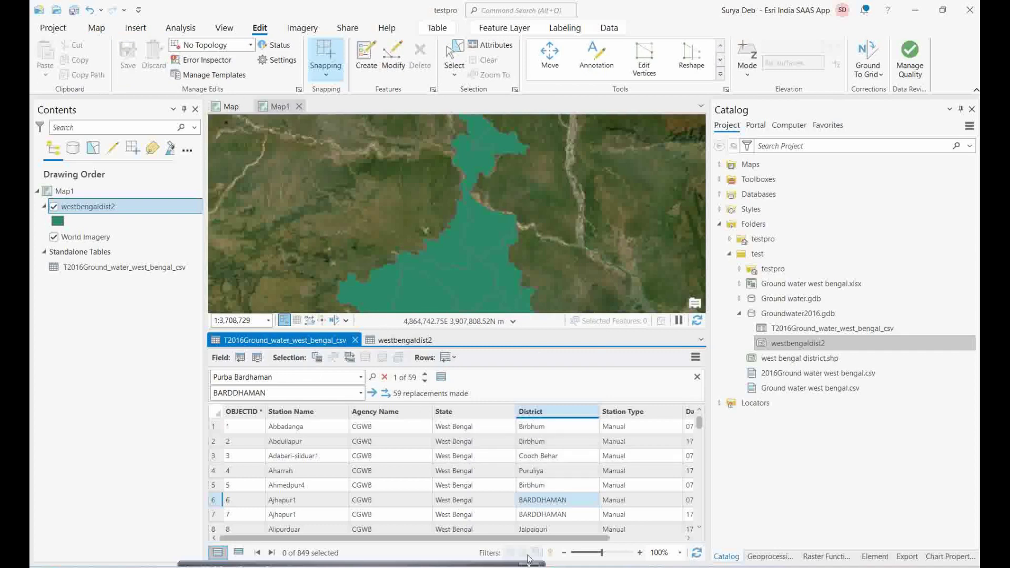
Recheck the district names in both tables, and close the T2016Ground_water_west_bengal_csv and westbengaldist2 tables
left_click(405, 341)
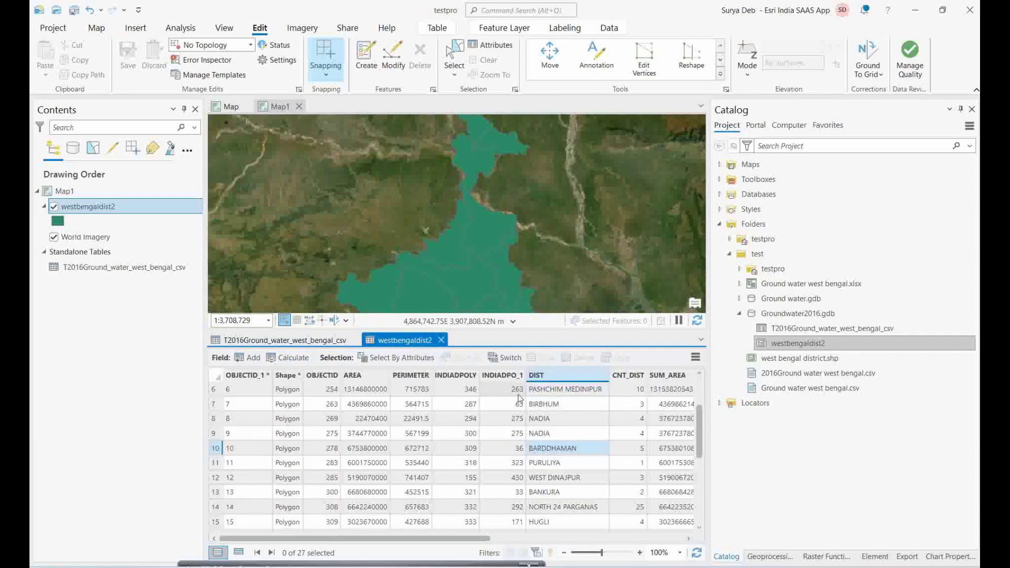
left_click(306, 341)
left_click(388, 338)
left_click(316, 341)
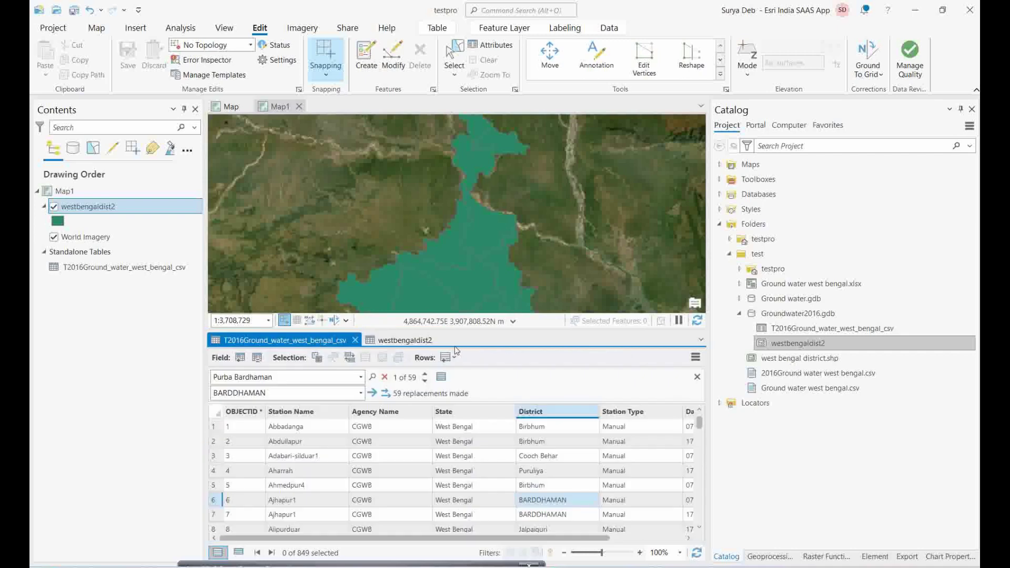
left_click(355, 339)
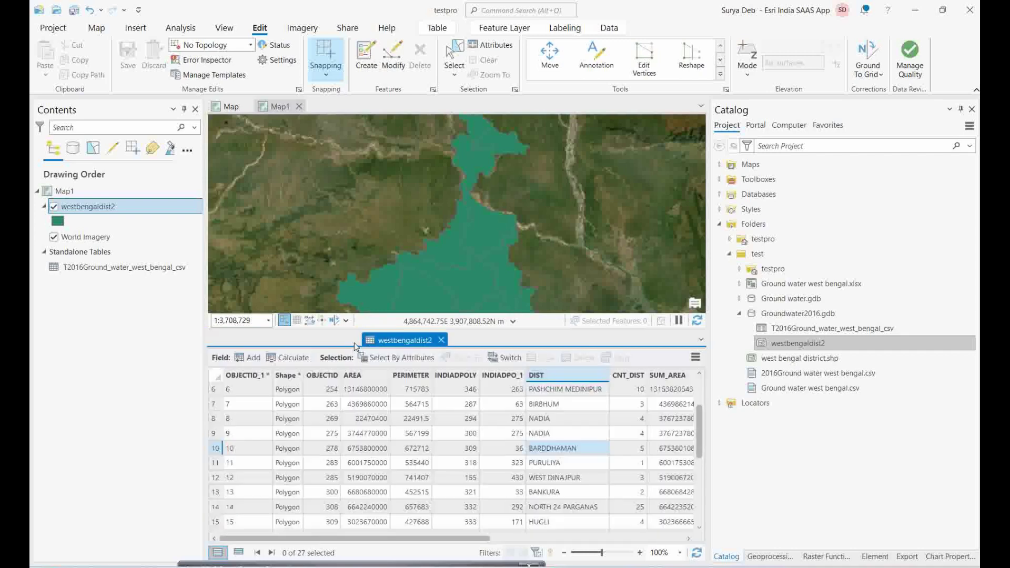
left_click(342, 340)
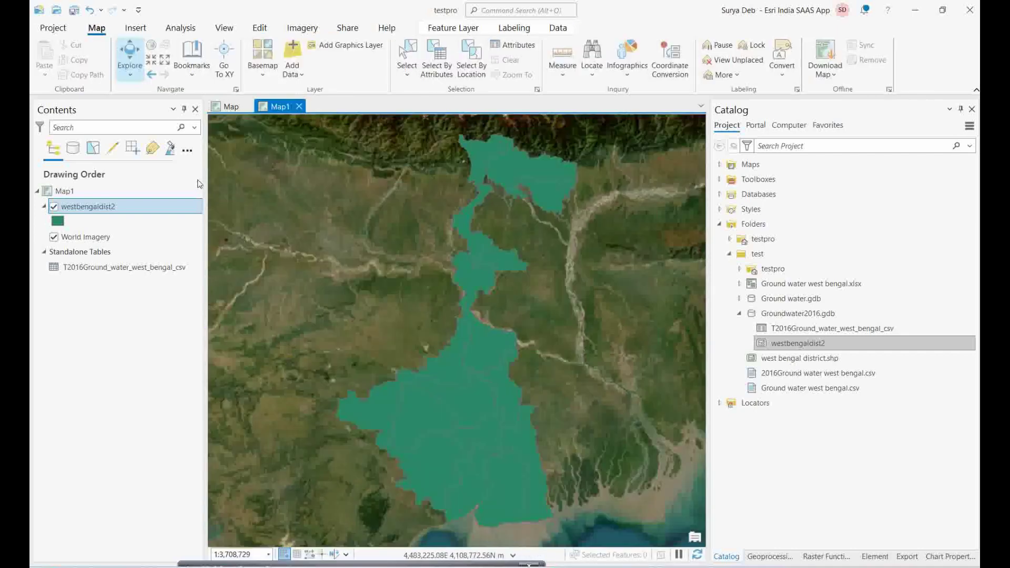
Switch to Map and open the Ground_water_west_bengal_csv table to examine its District and GW Level(mbgl) columns
left_click(231, 107)
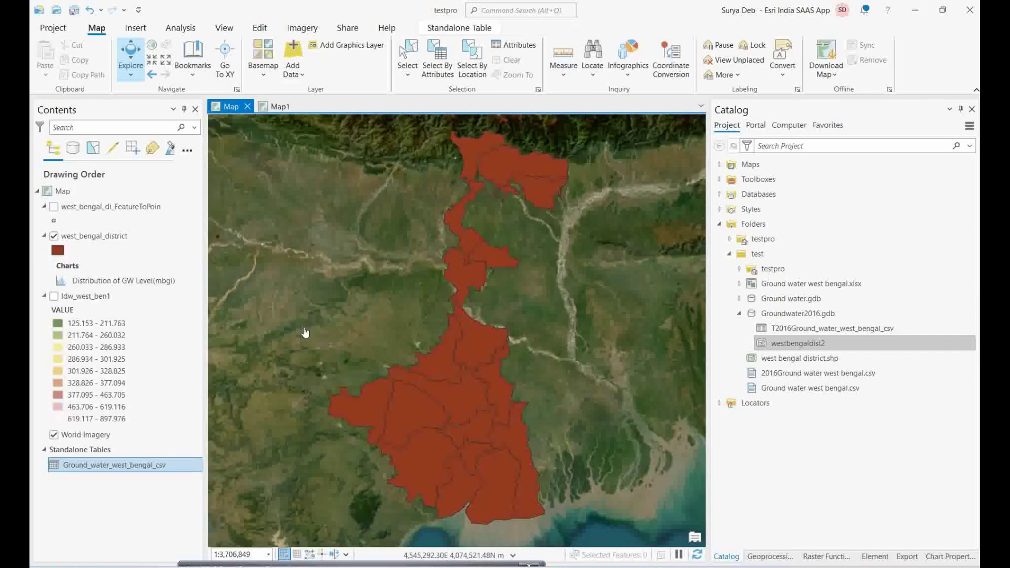
right_click(127, 465)
left_click(165, 139)
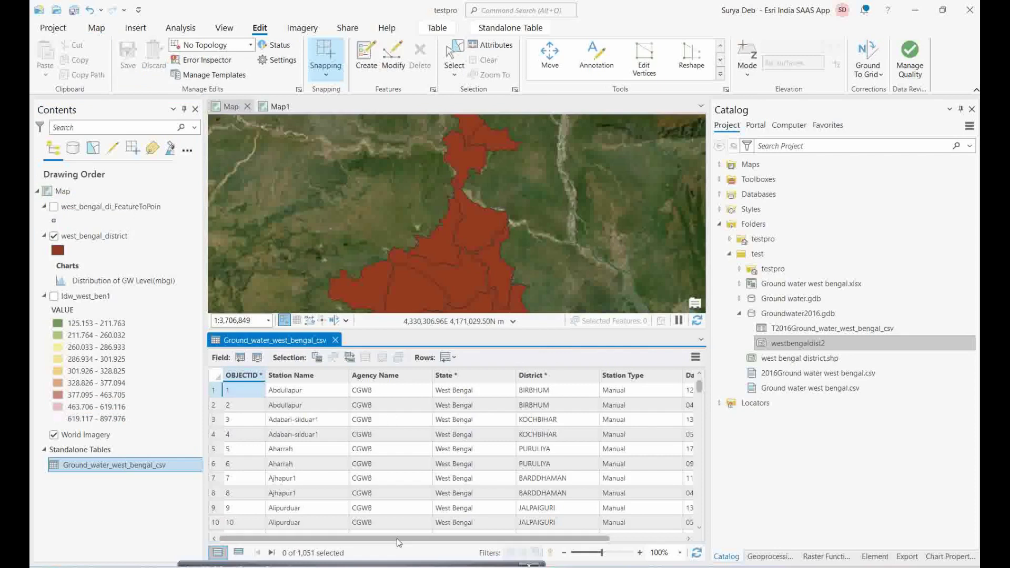
left_click_drag(396, 538, 506, 539)
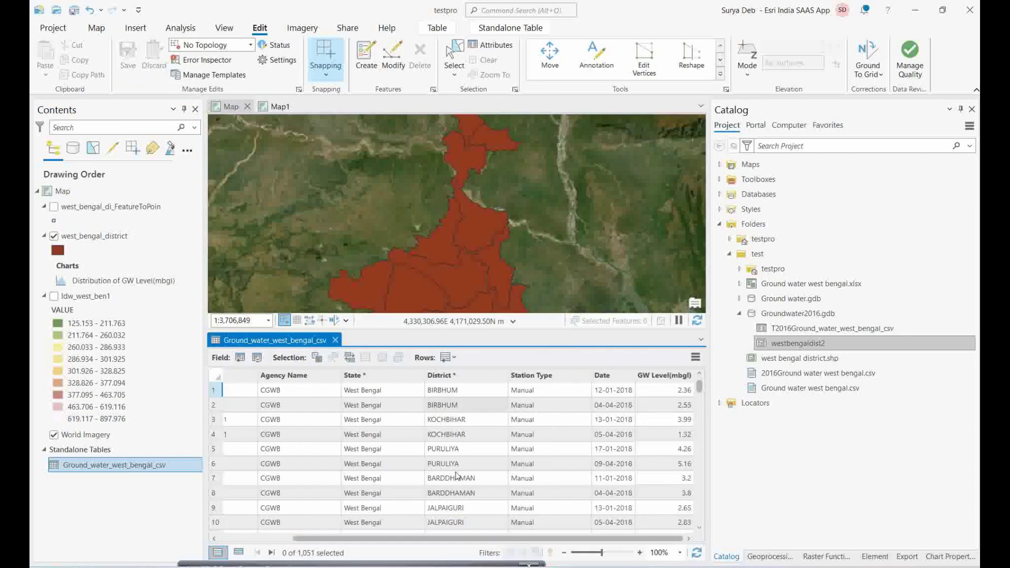
Examine the fields of the west_bengal_district attribute table, and close it along with the Ground_water_west_bengal_csv table
right_click(92, 235)
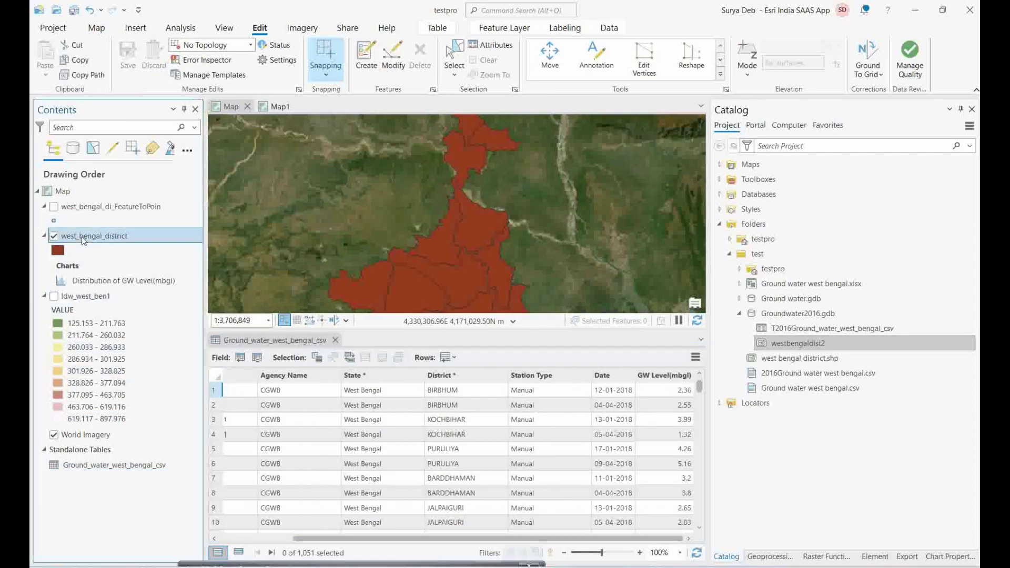
left_click(134, 191)
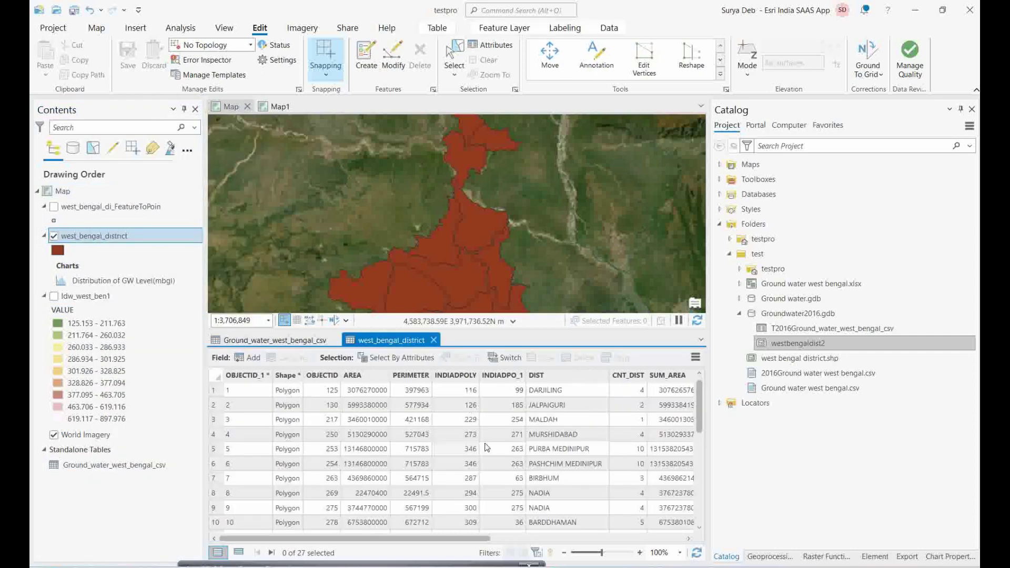
left_click_drag(476, 538, 614, 543)
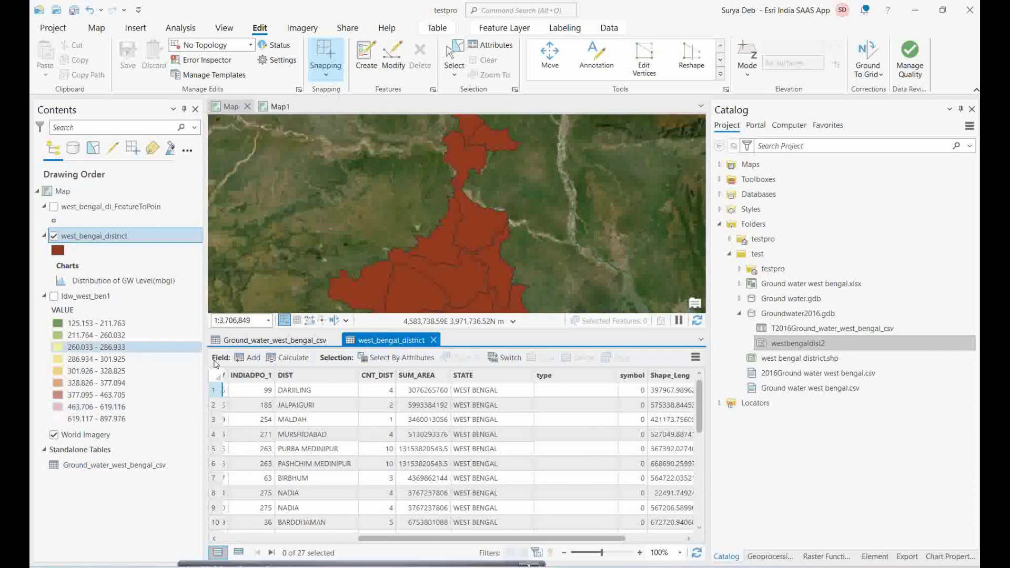
left_click(434, 340)
left_click(334, 340)
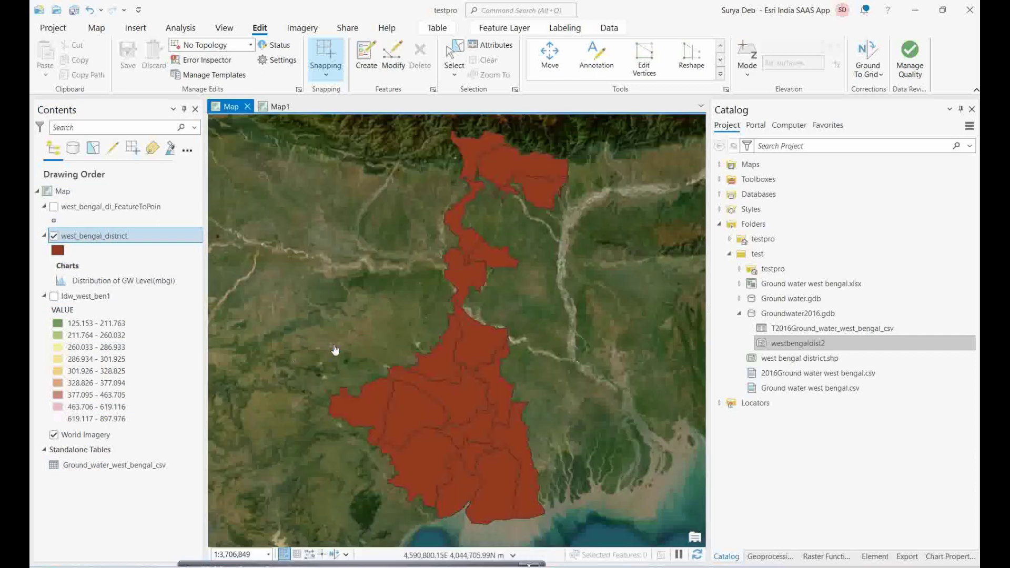
Reopen the west_bengal_district and Ground_water_west_bengal_csv tables, compare which columns each one holds, and close both
right_click(106, 240)
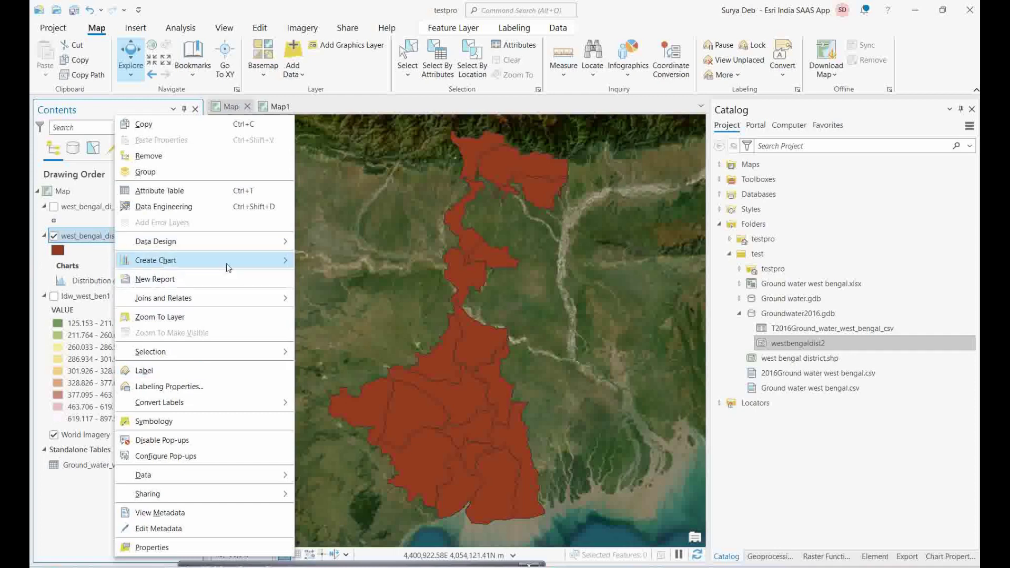
left_click(160, 191)
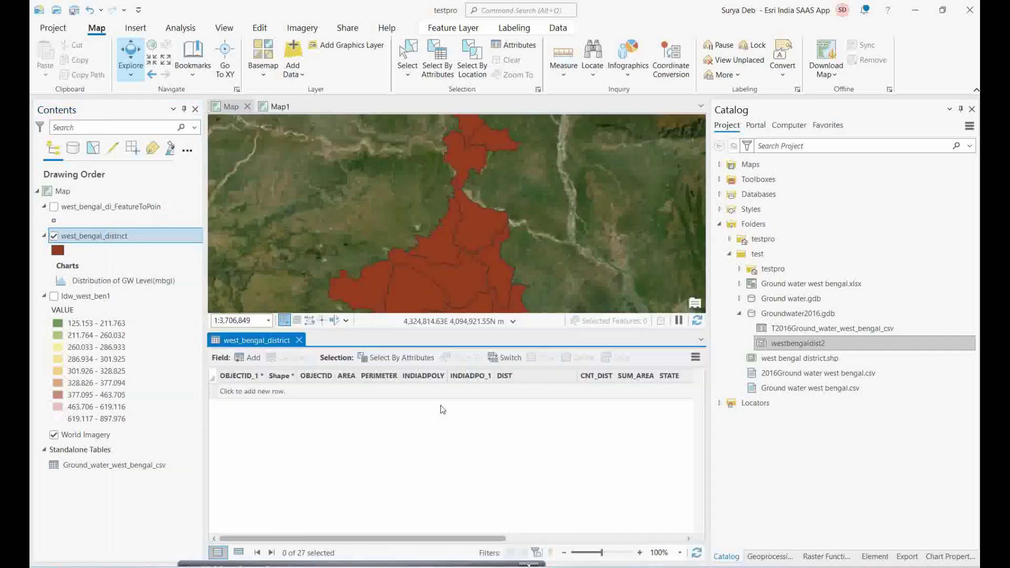
left_click_drag(435, 539, 639, 536)
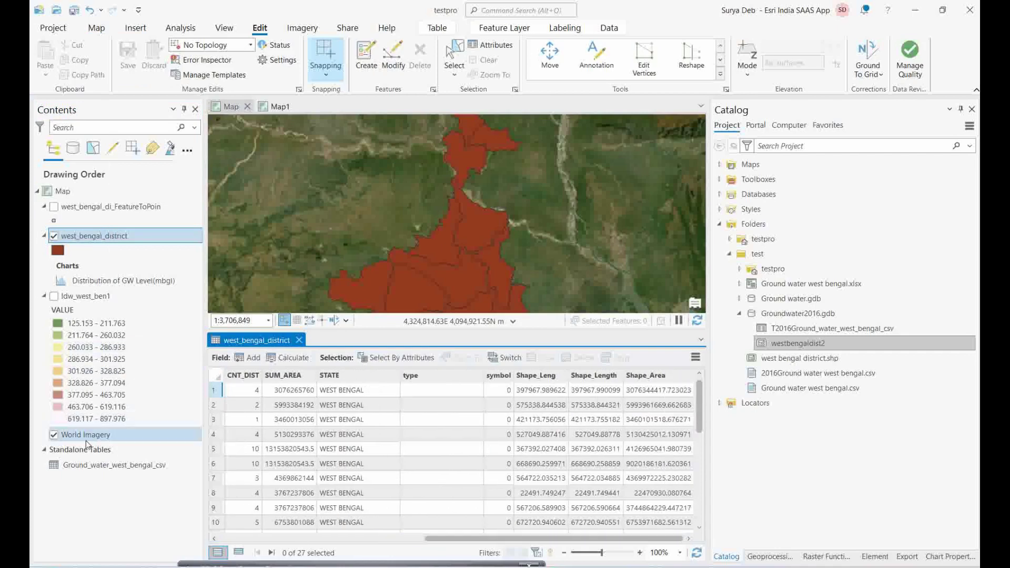
right_click(105, 465)
left_click(130, 143)
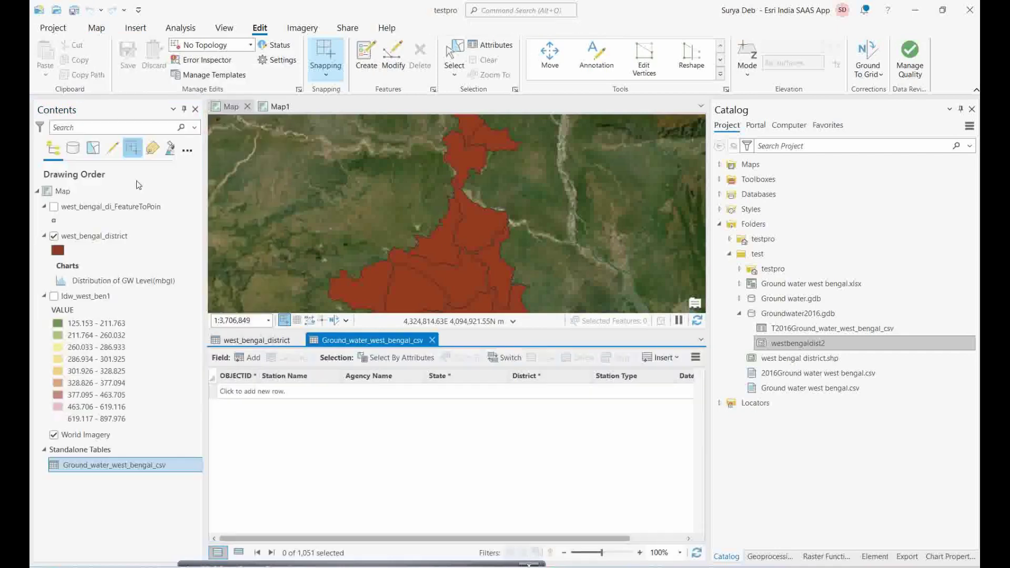
left_click_drag(386, 540, 596, 534)
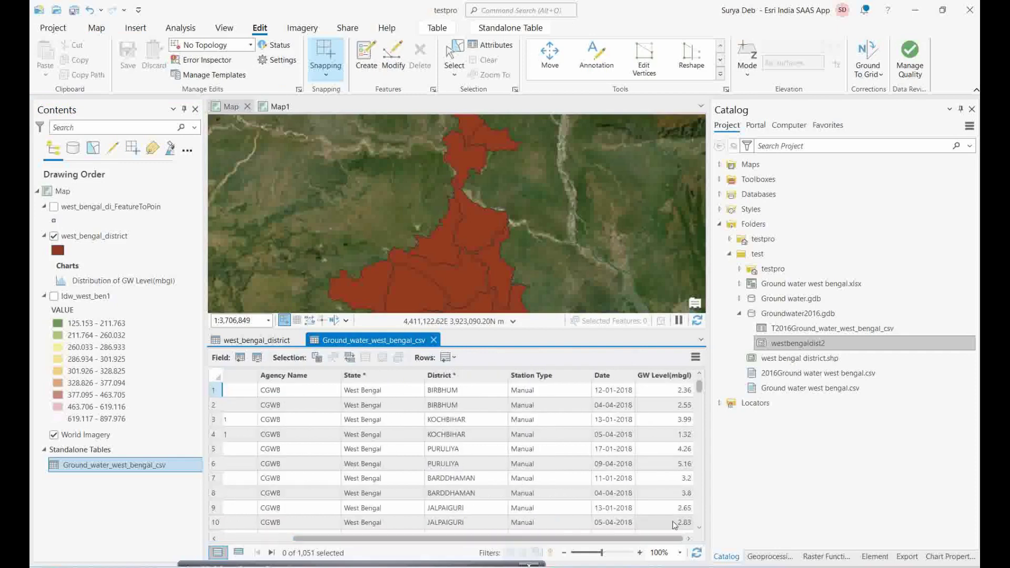
left_click(434, 340)
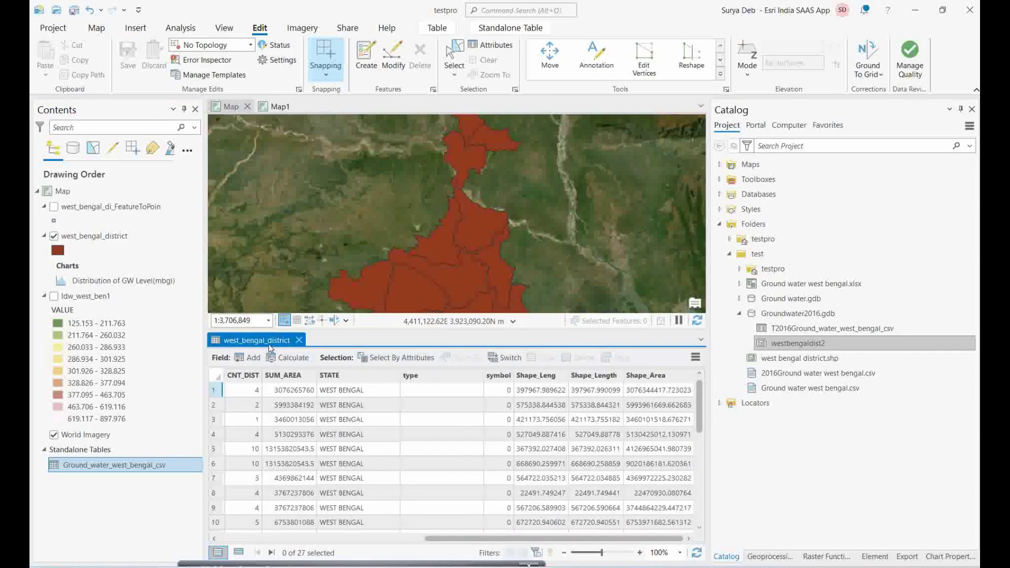
left_click(298, 340)
Join the Ground_water_west_bengal_csv table to west_bengal_district, matching input field DIST with join field District and keeping all input records
left_click(111, 236)
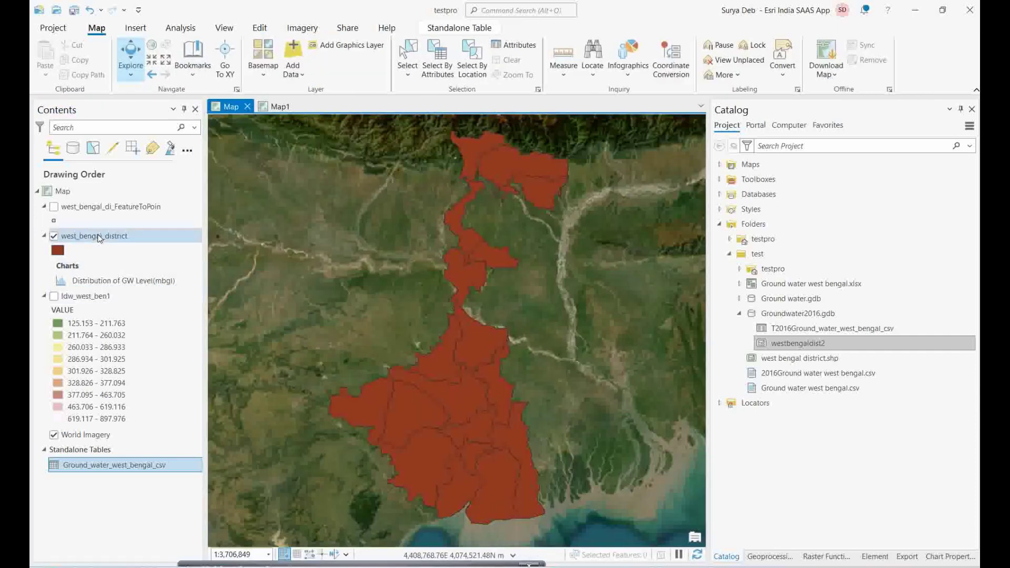
right_click(112, 234)
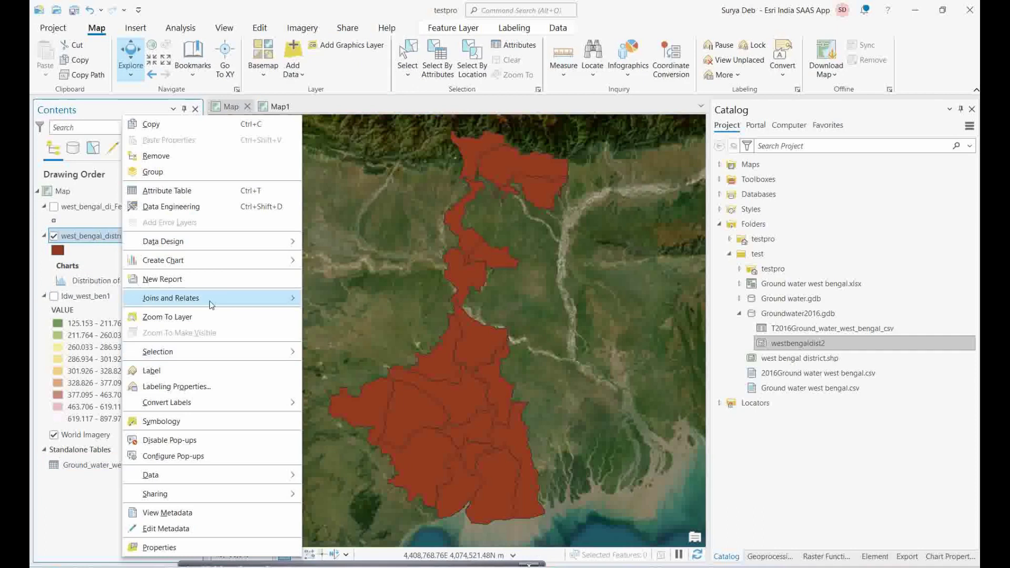
mouse_move(287, 298)
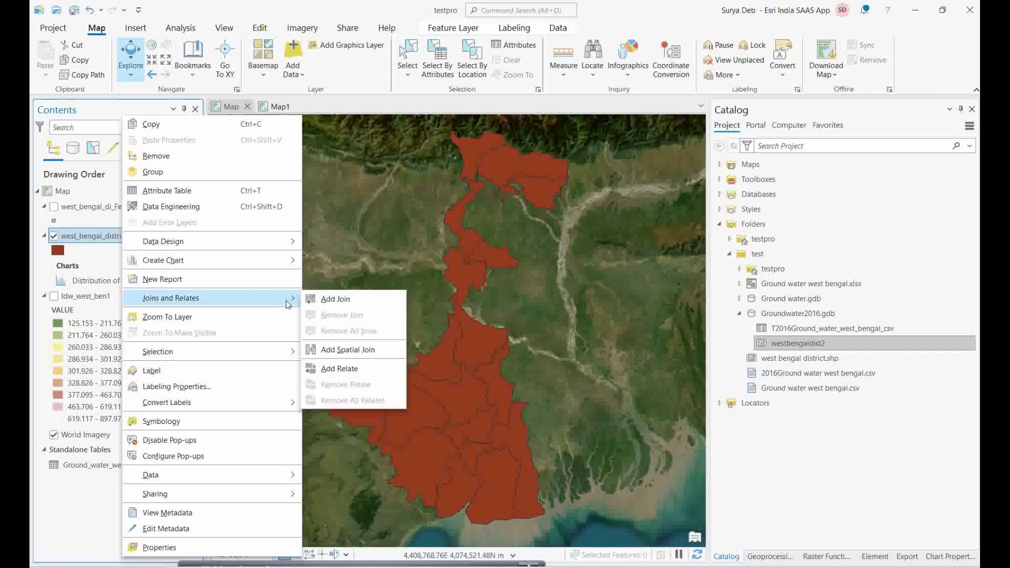
left_click(342, 302)
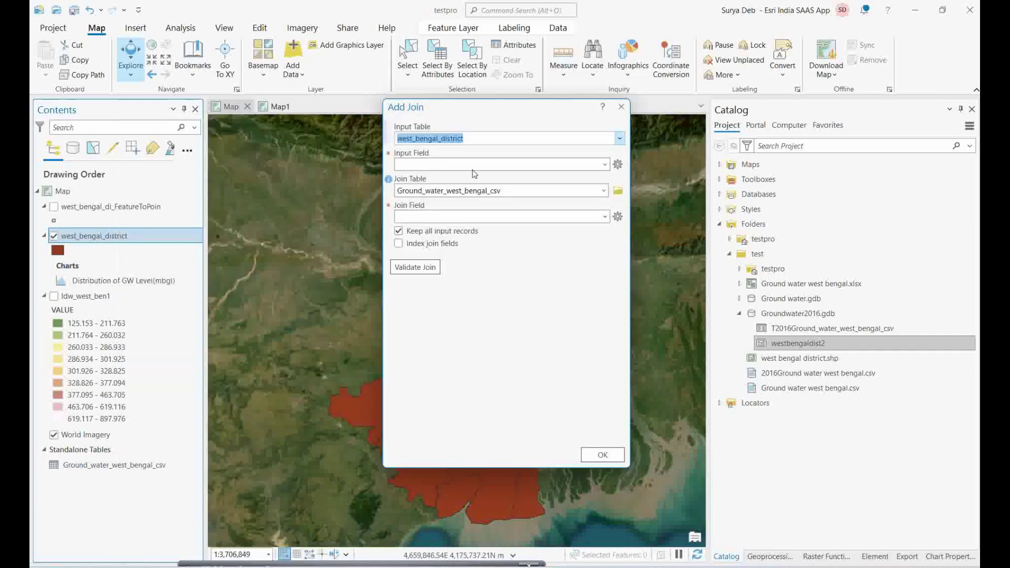
left_click(604, 165)
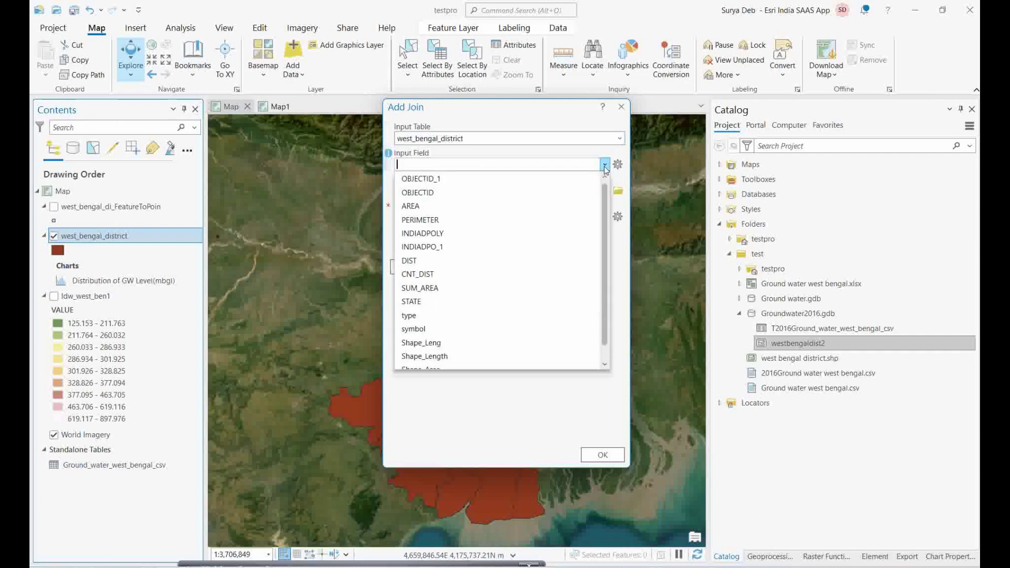
left_click(336, 566)
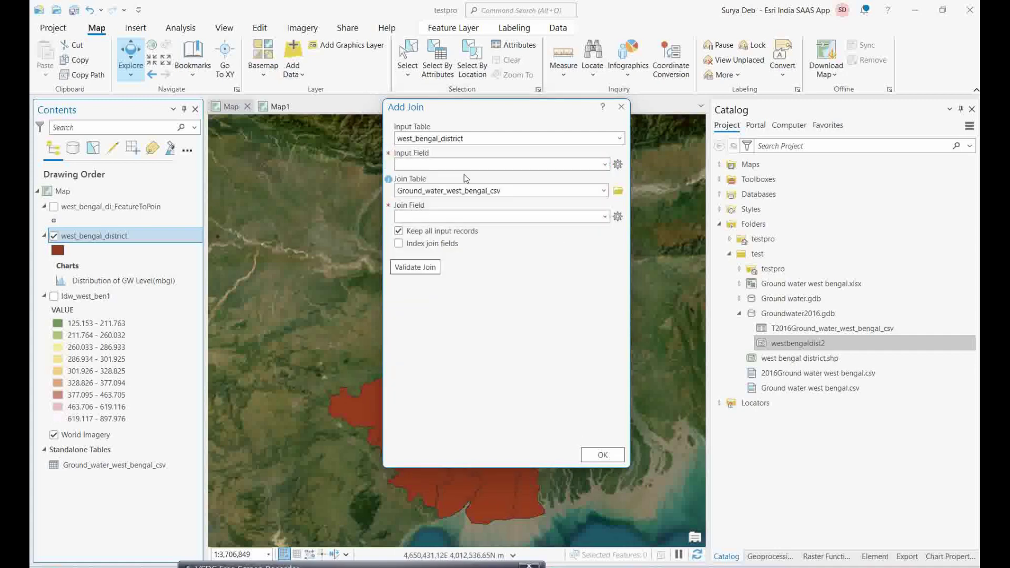
left_click(604, 165)
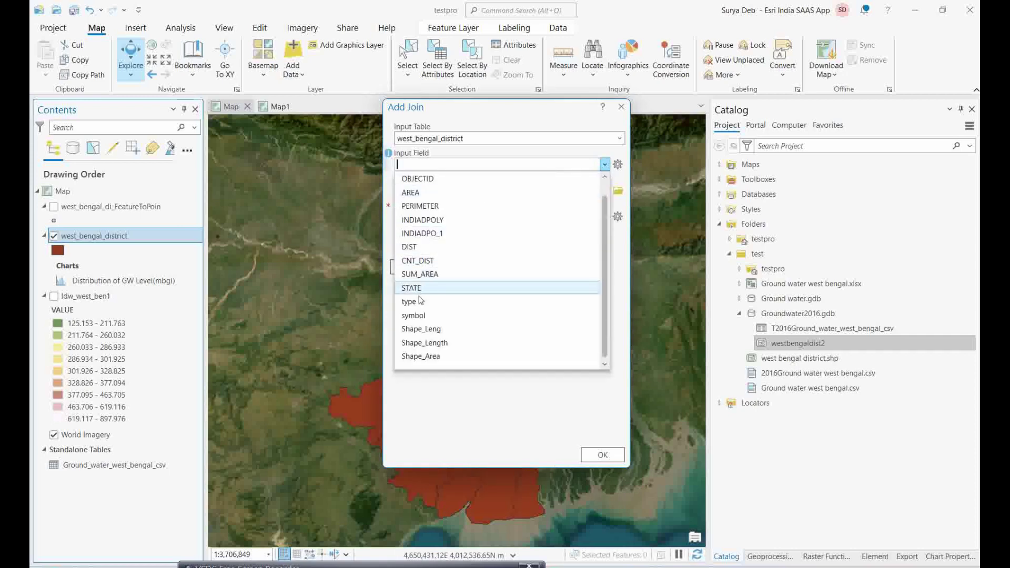
left_click(420, 246)
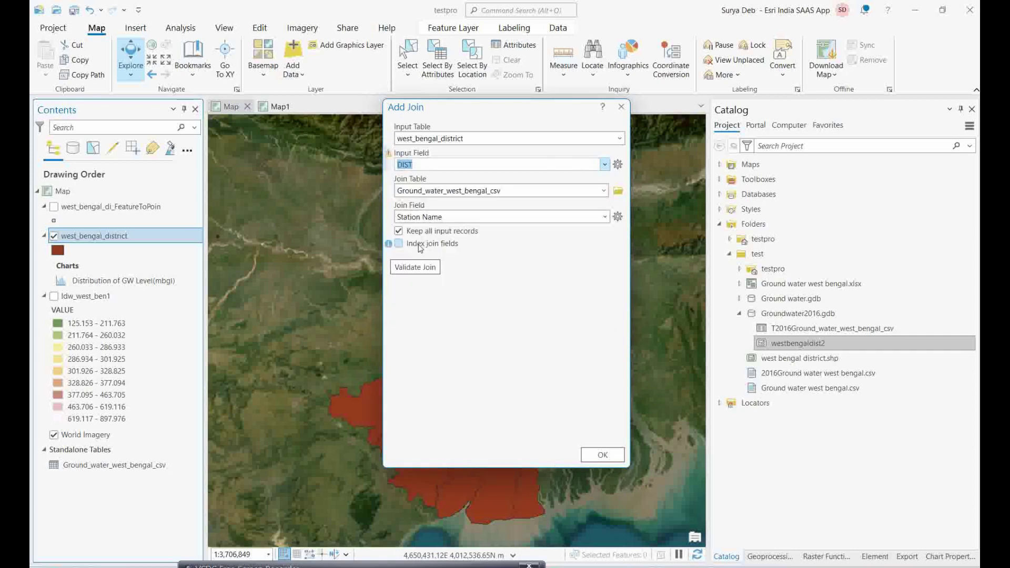
left_click(603, 217)
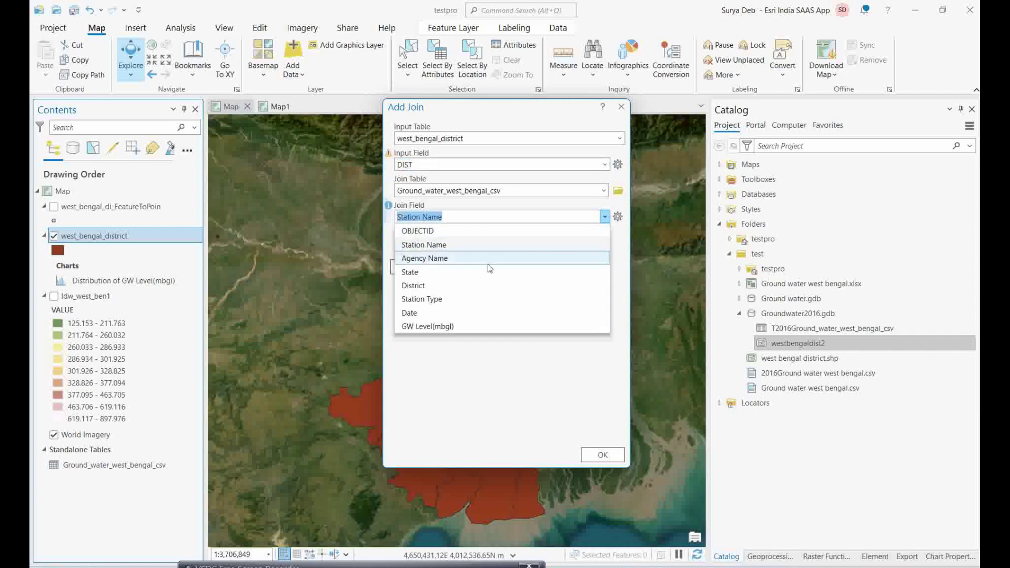
left_click(419, 292)
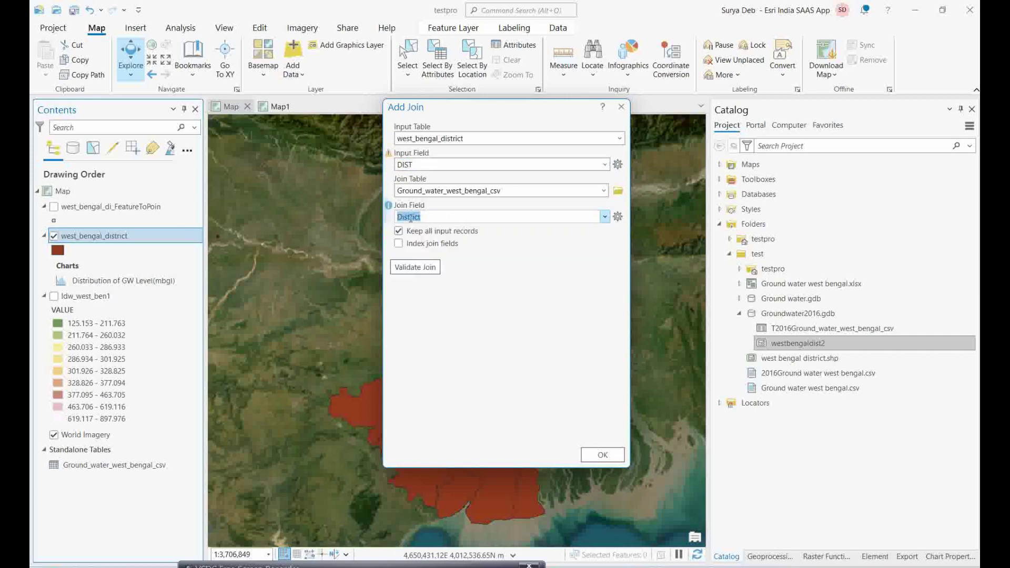
mouse_move(389, 153)
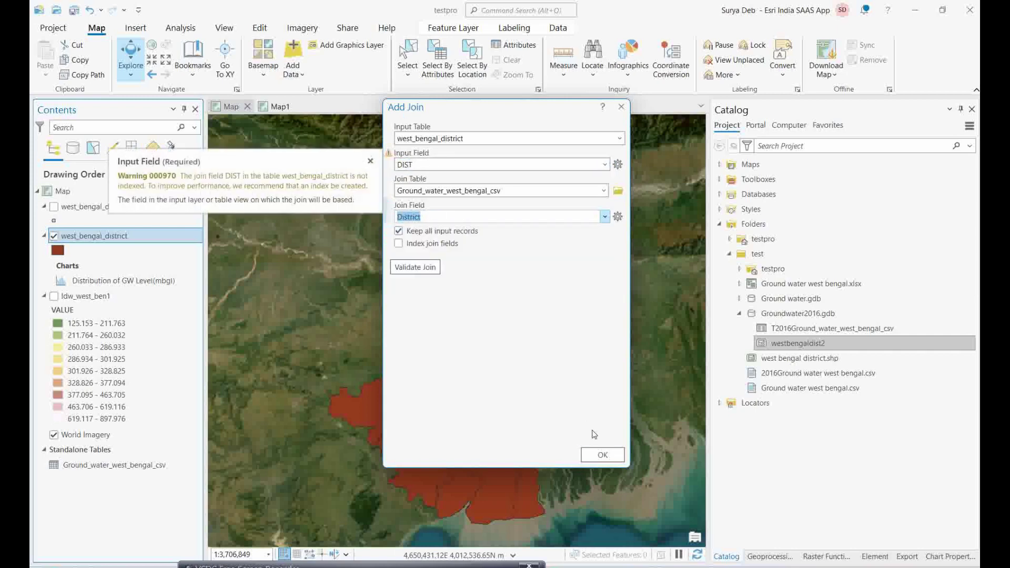
left_click(603, 454)
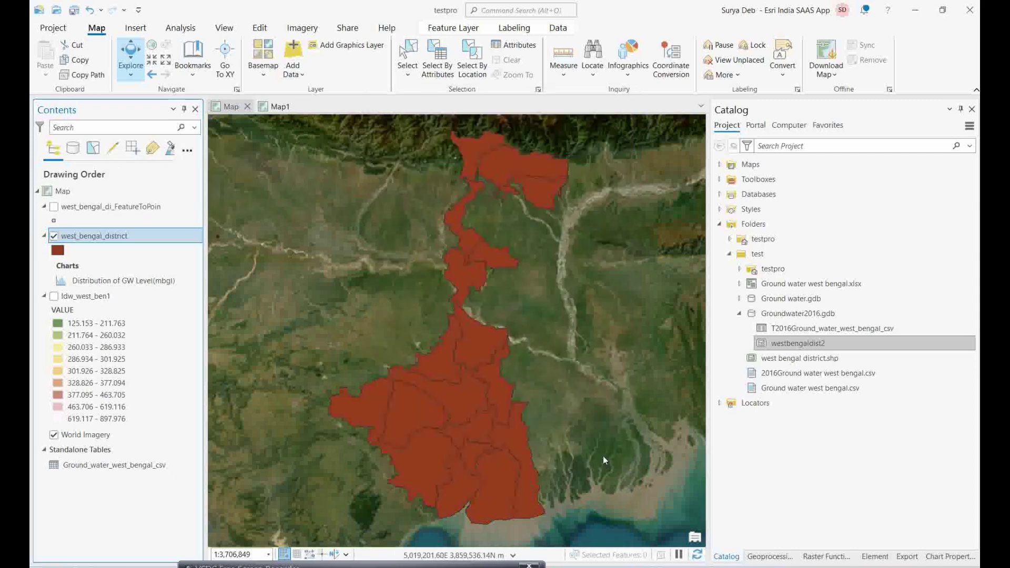
Check the joined groundwater columns, including District and GW Level(mbgl), in the west_bengal_district attribute table, and close the table
right_click(129, 236)
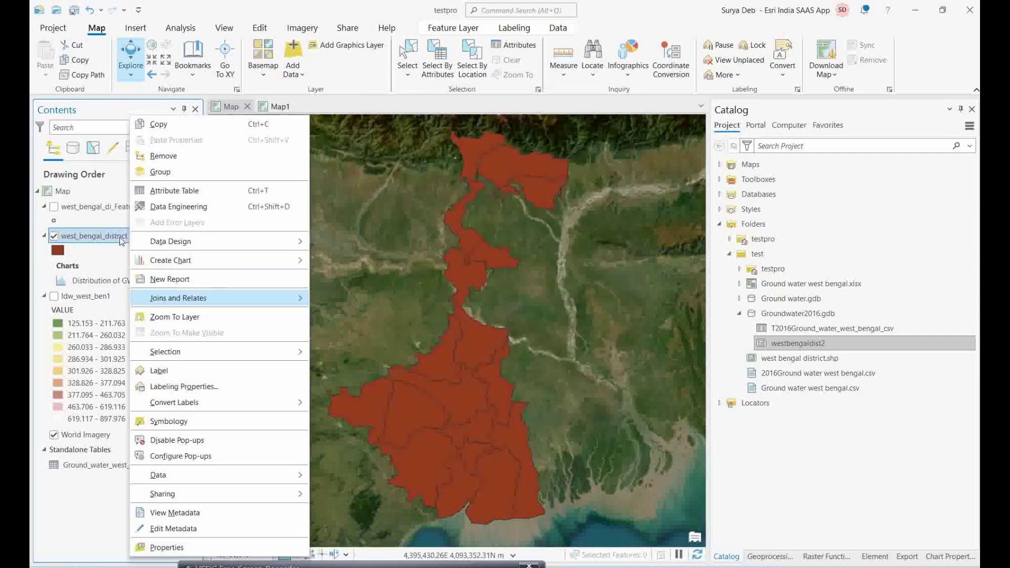
left_click(158, 190)
left_click_drag(367, 539, 671, 539)
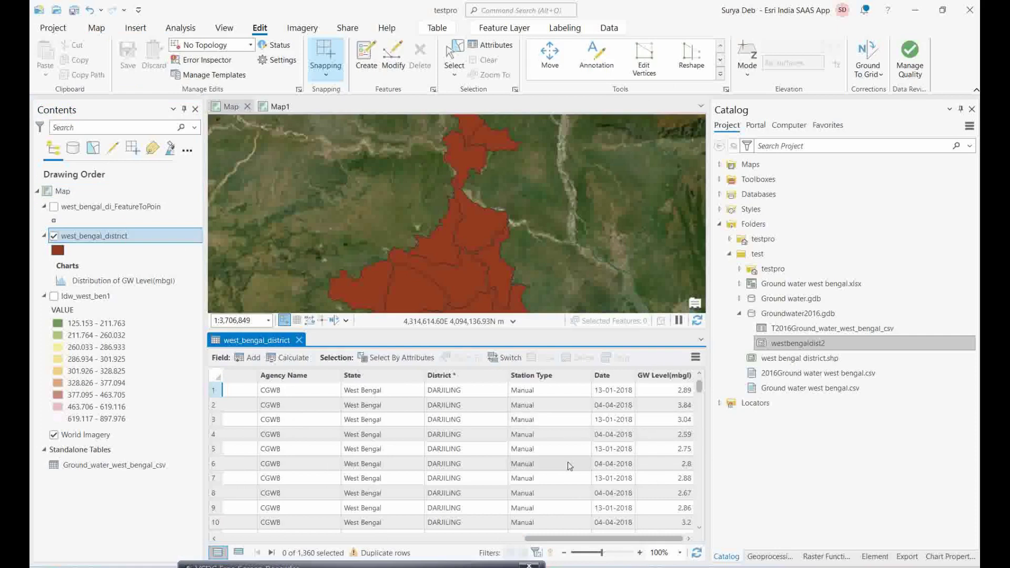
mouse_move(739, 555)
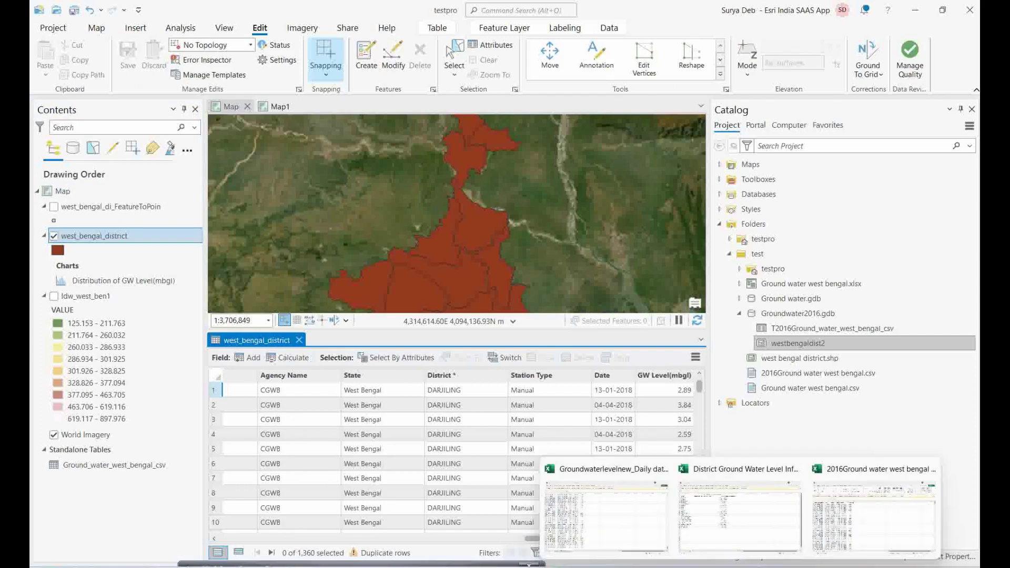
left_click(619, 534)
key("ctrl+a")
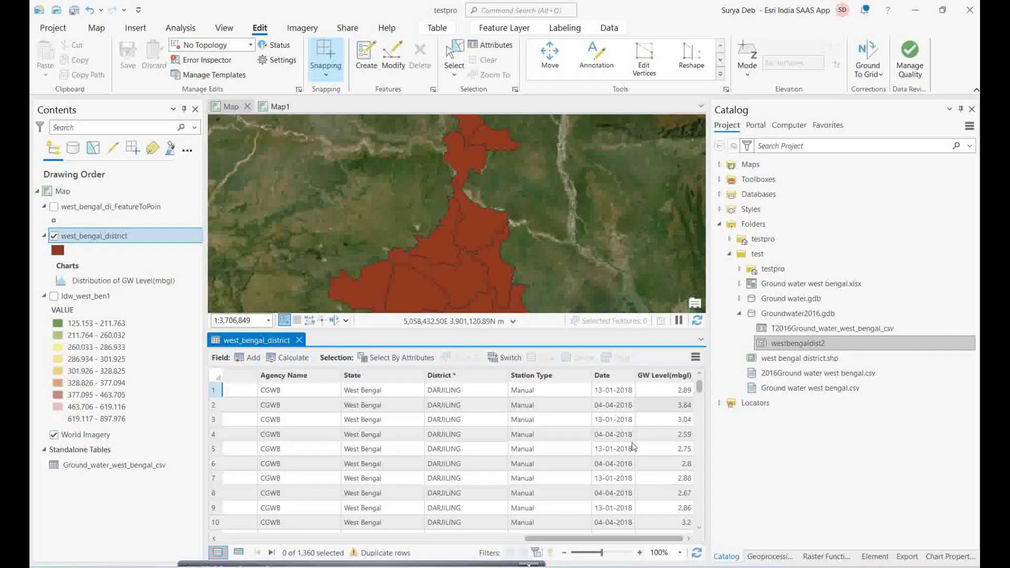
left_click_drag(597, 539, 619, 542)
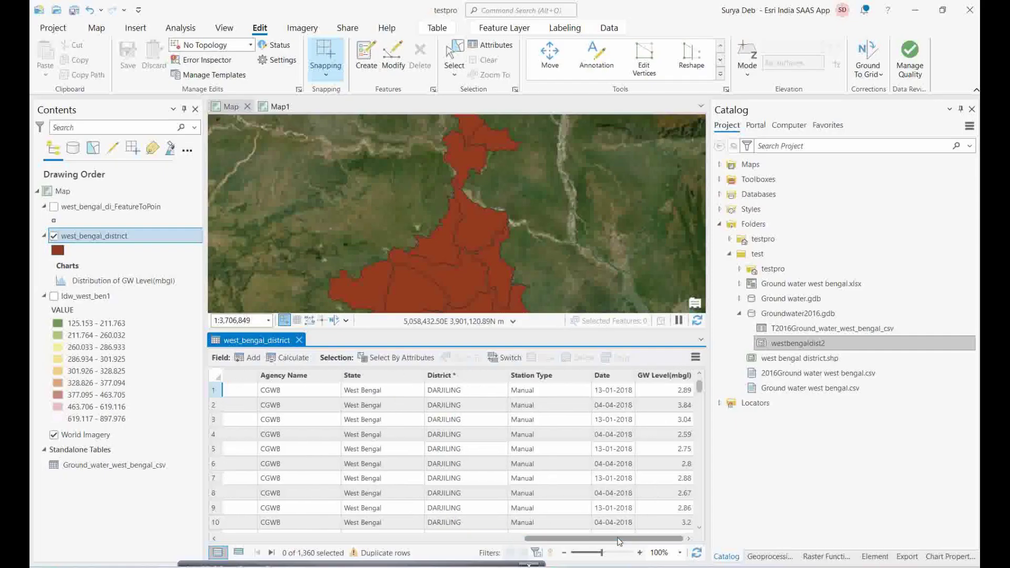
left_click(298, 340)
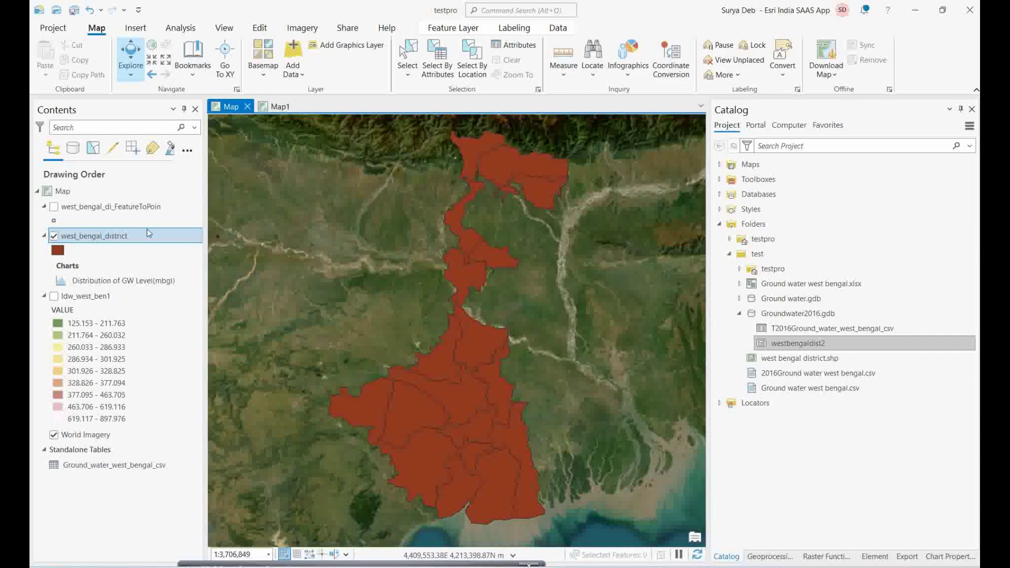
Open the Data Engineering view for west_bengal_district and symbolize the layer by its GW Level(mbgl) field
right_click(116, 242)
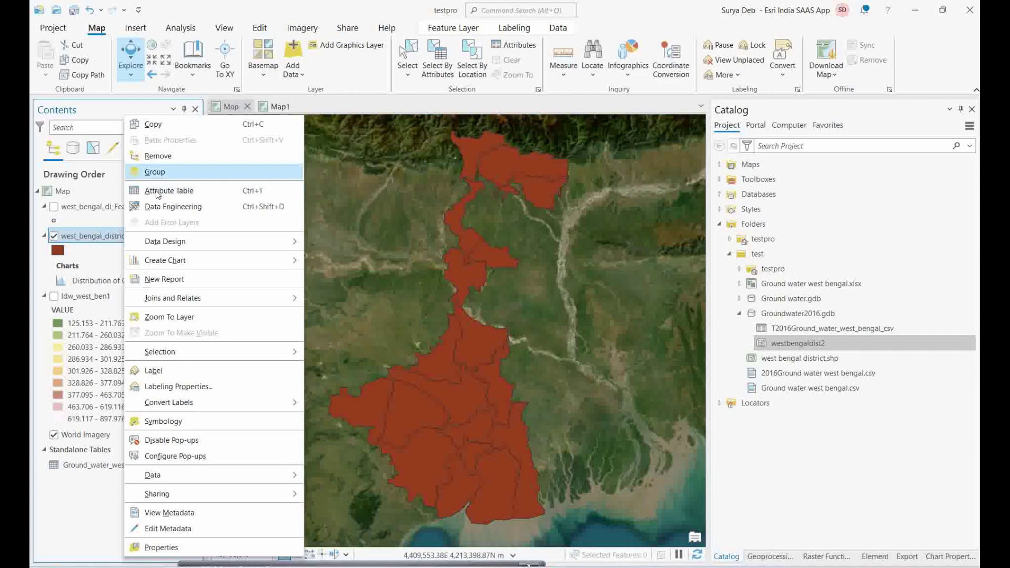
left_click(156, 210)
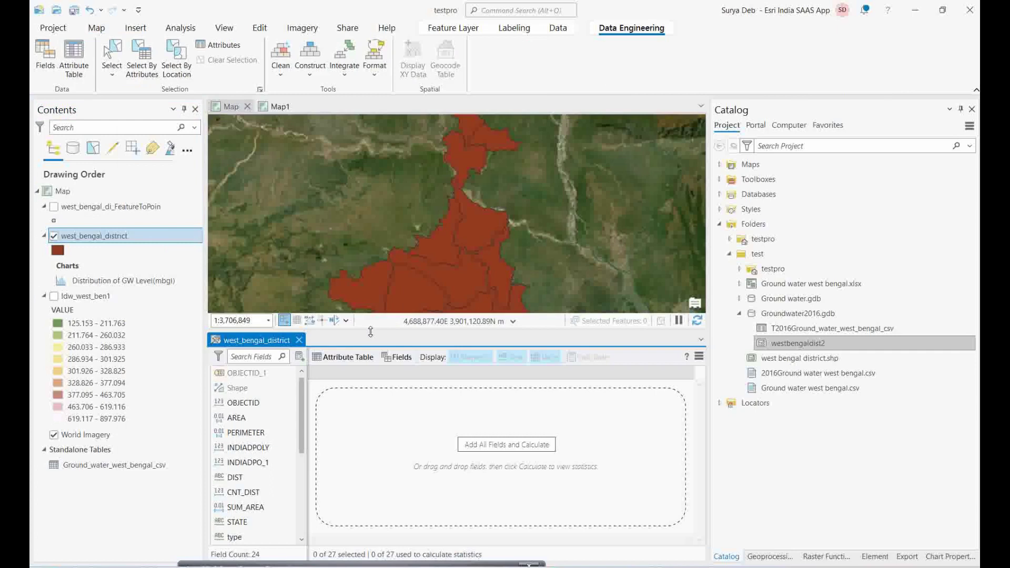
left_click_drag(302, 452, 303, 539)
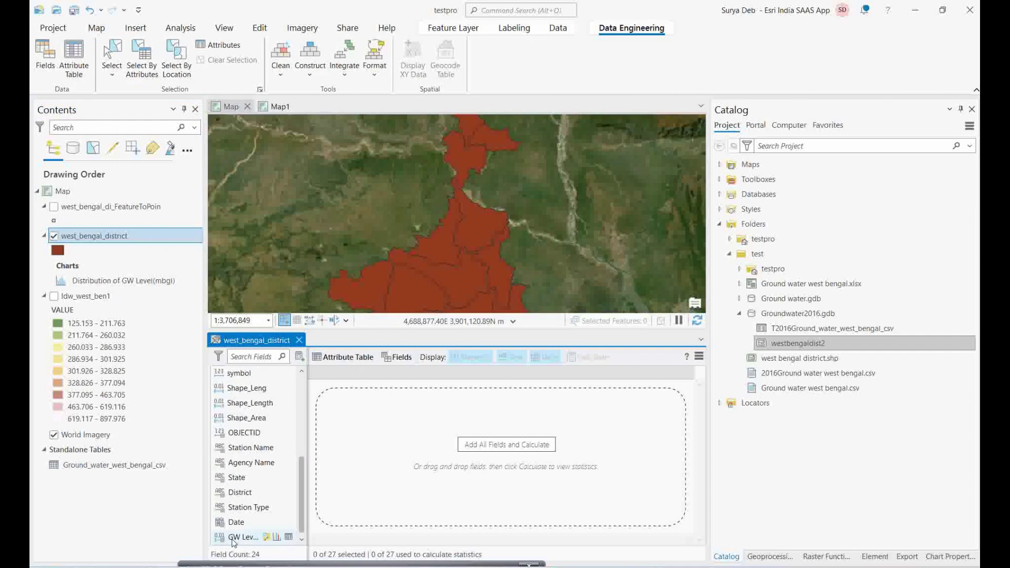
left_click(267, 538)
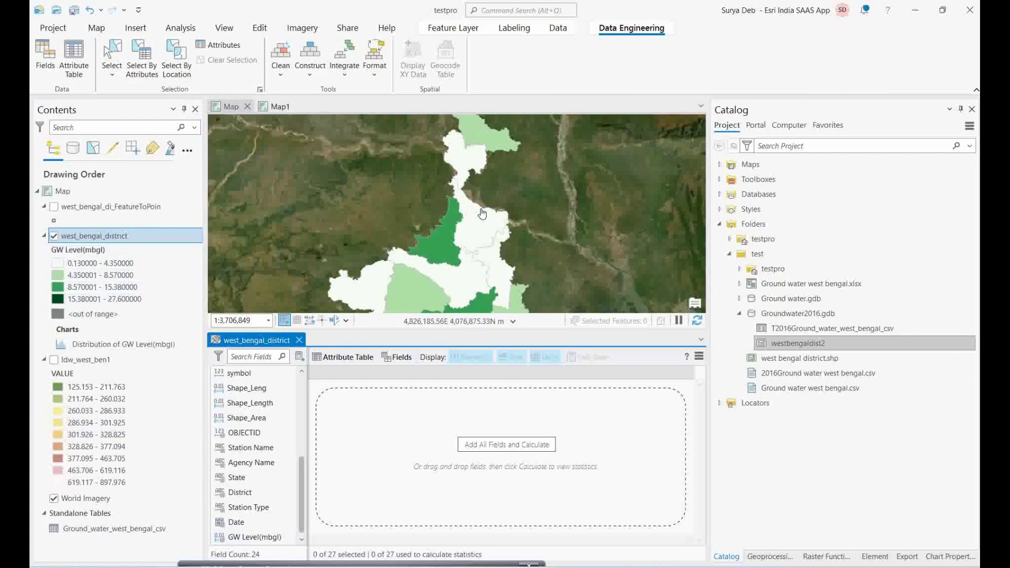
scroll(482, 213, "down", 3)
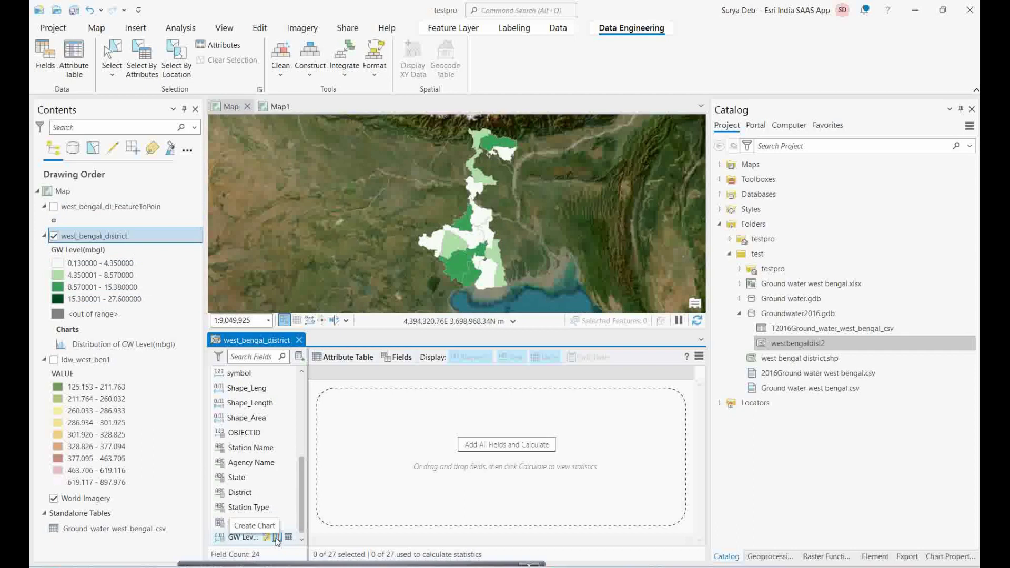
Create a distribution chart of the GW Level(mbgl) field for west_bengal_district, keeping GW Level(mbgl) as the chart variable
left_click(276, 538)
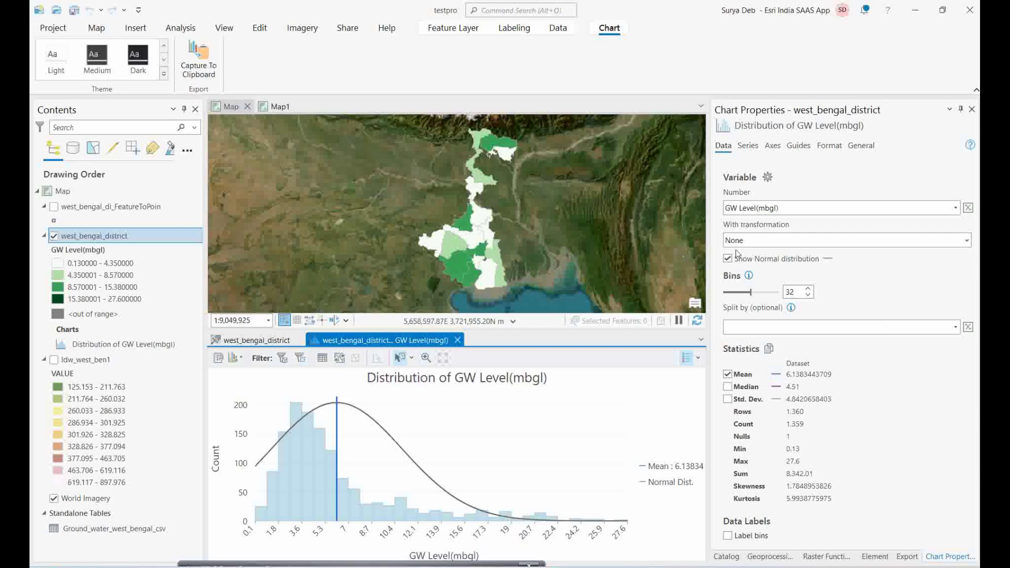
left_click(955, 208)
left_click(955, 208)
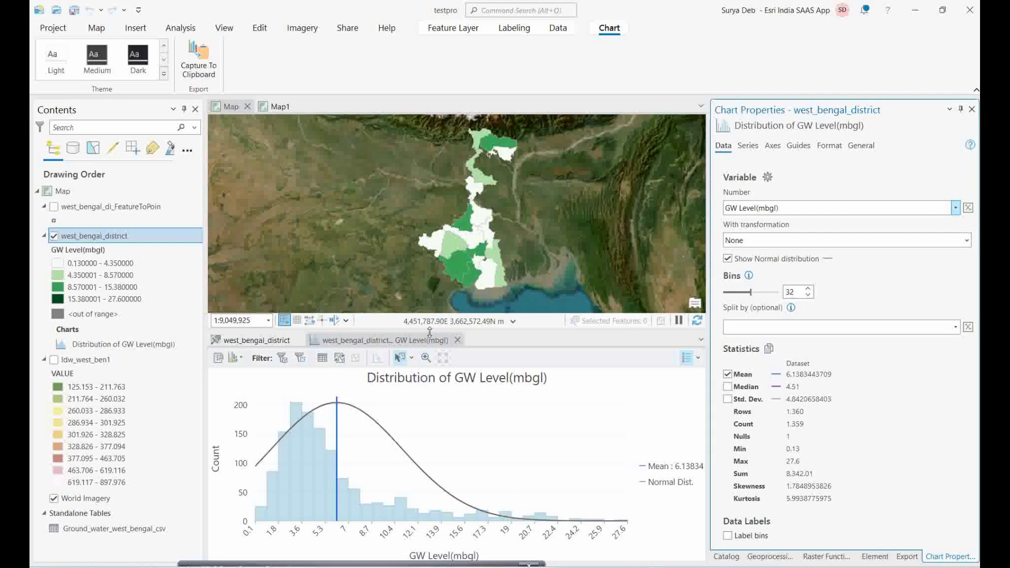
Close the GW Level(mbgl) distribution chart and the west_bengal_district Data Engineering view, and bring up the project catalog
left_click(457, 340)
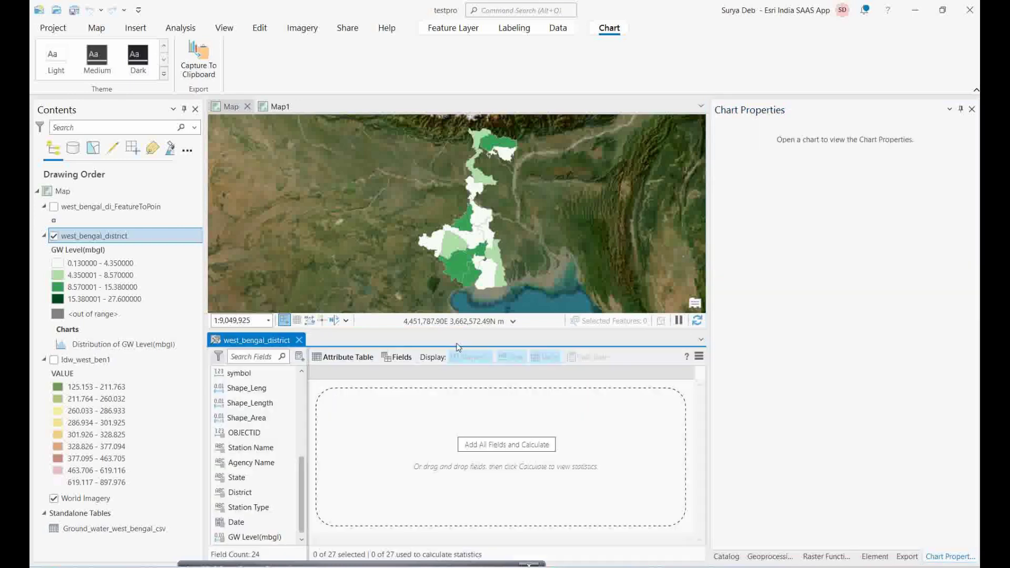
left_click(299, 340)
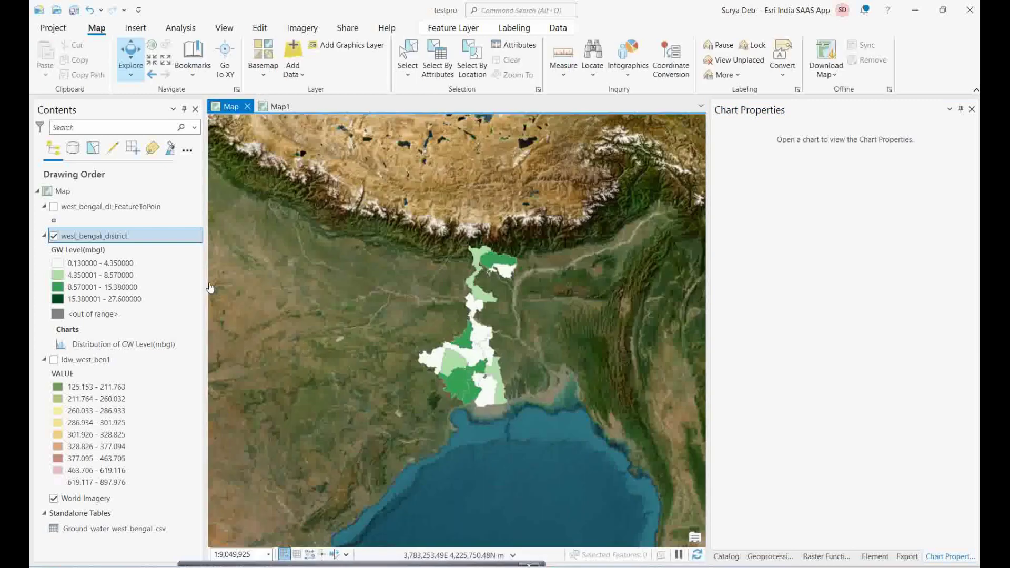
left_click(726, 556)
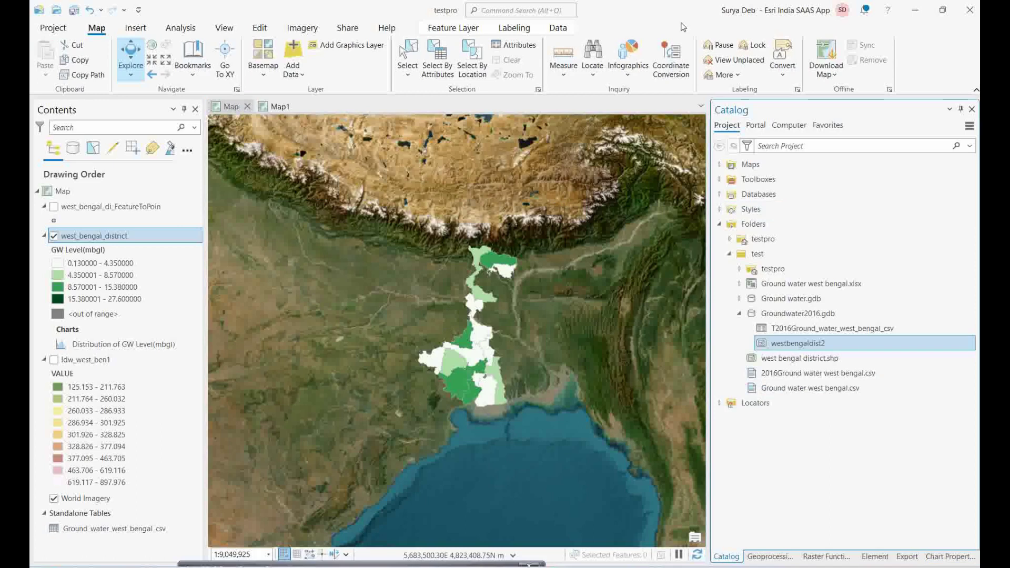
Set up the Feature To Point tool with west_bengal_district as input features and west_bengal_di_FeatureToPoin1 as output
left_click(183, 29)
left_click(176, 63)
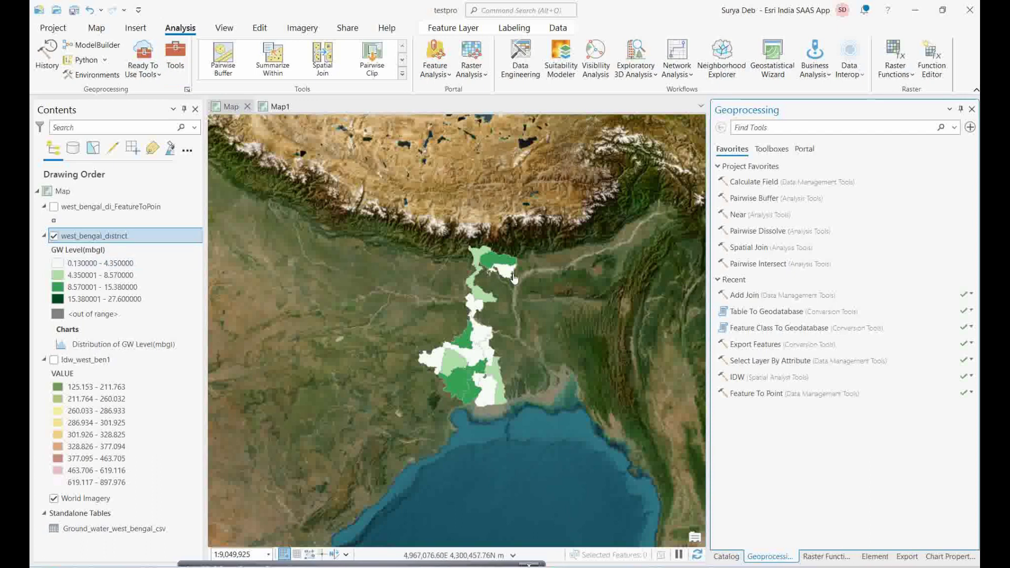
left_click(761, 127)
left_click(754, 392)
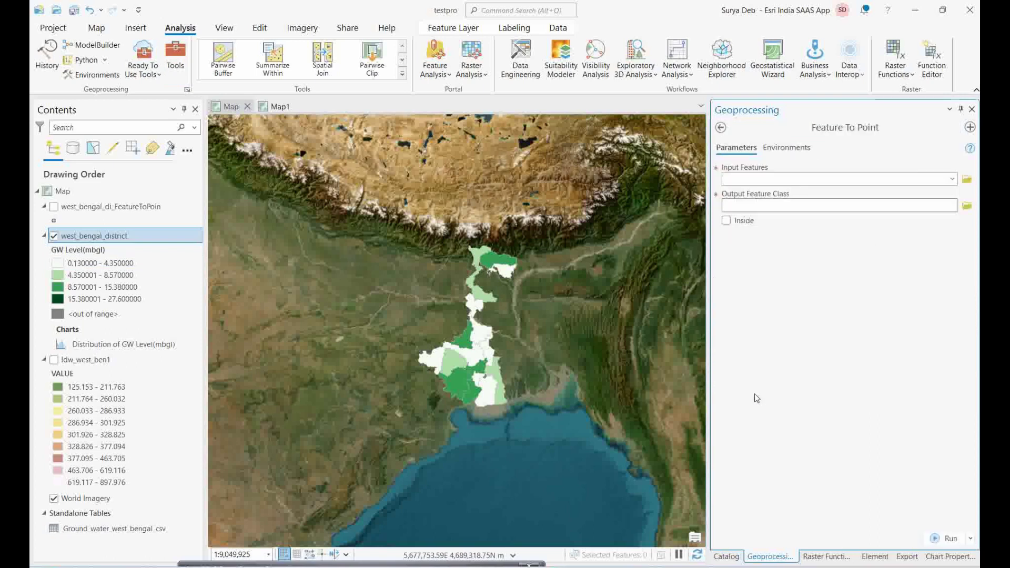
left_click(950, 180)
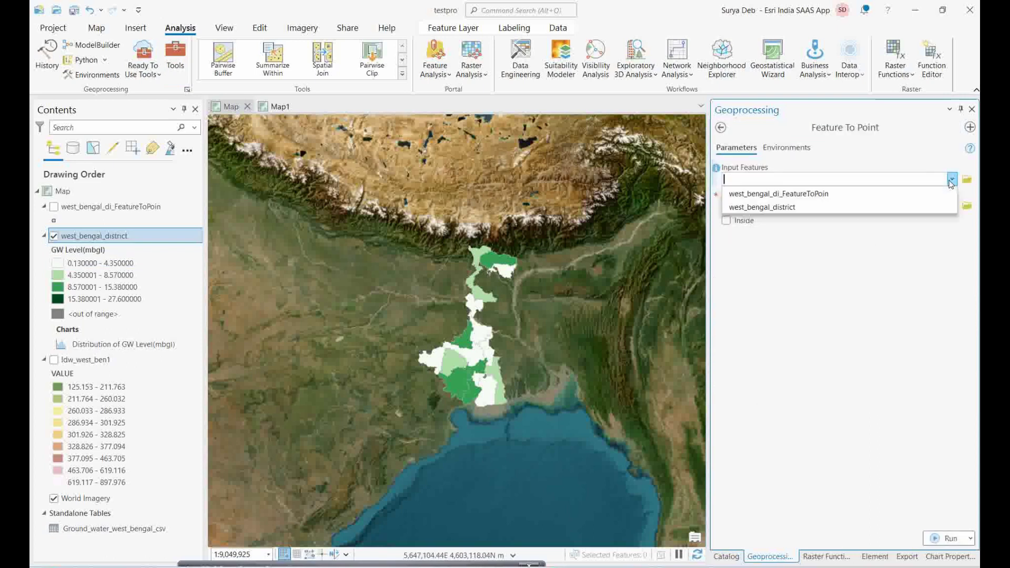
left_click(755, 208)
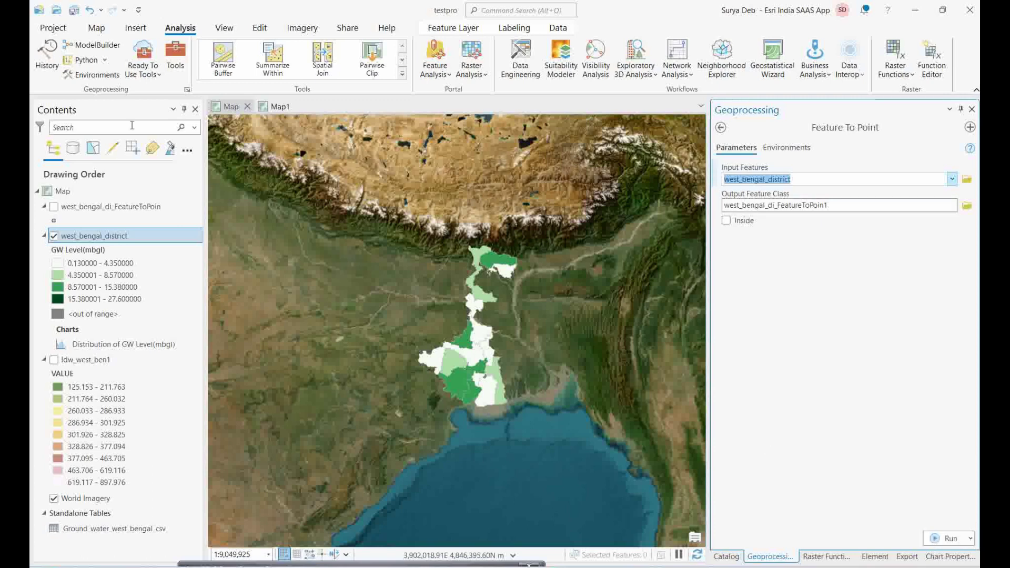
Display the west_bengal_di_FeatureToPoin layer instead of west_bengal_district, check the groundwater columns in its attribute table, and close the table
left_click(54, 206)
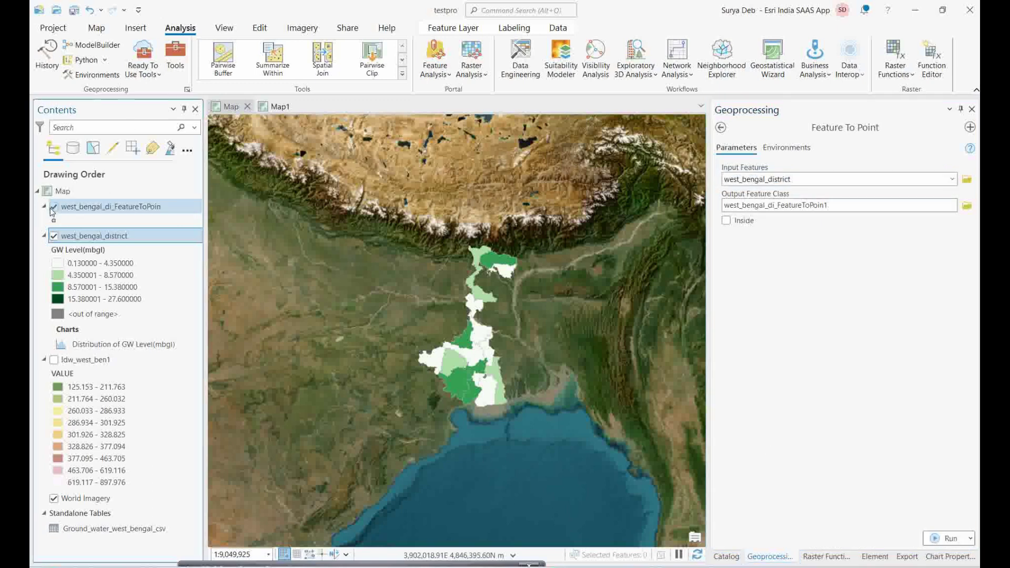
left_click(53, 235)
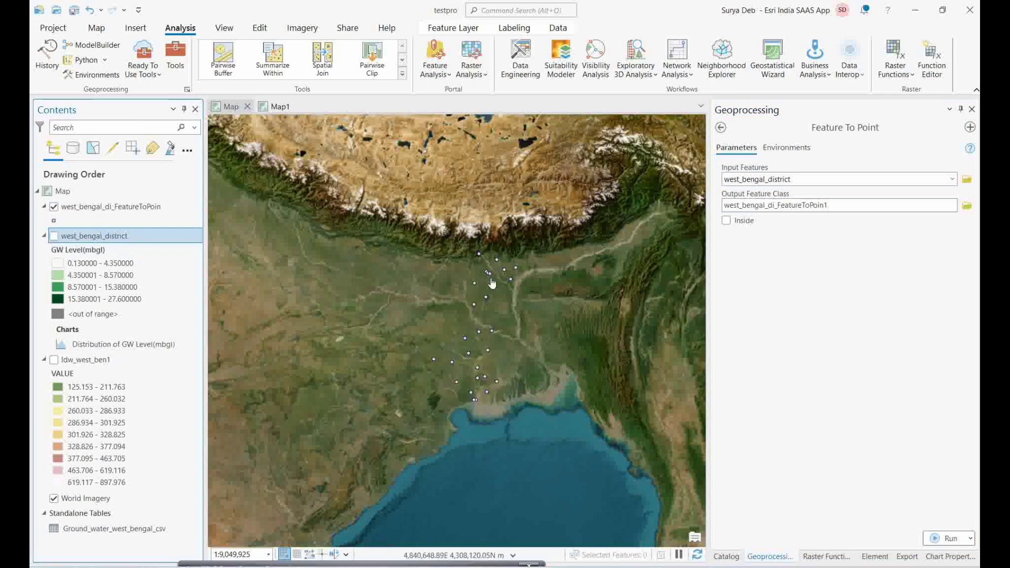
right_click(103, 206)
left_click(156, 196)
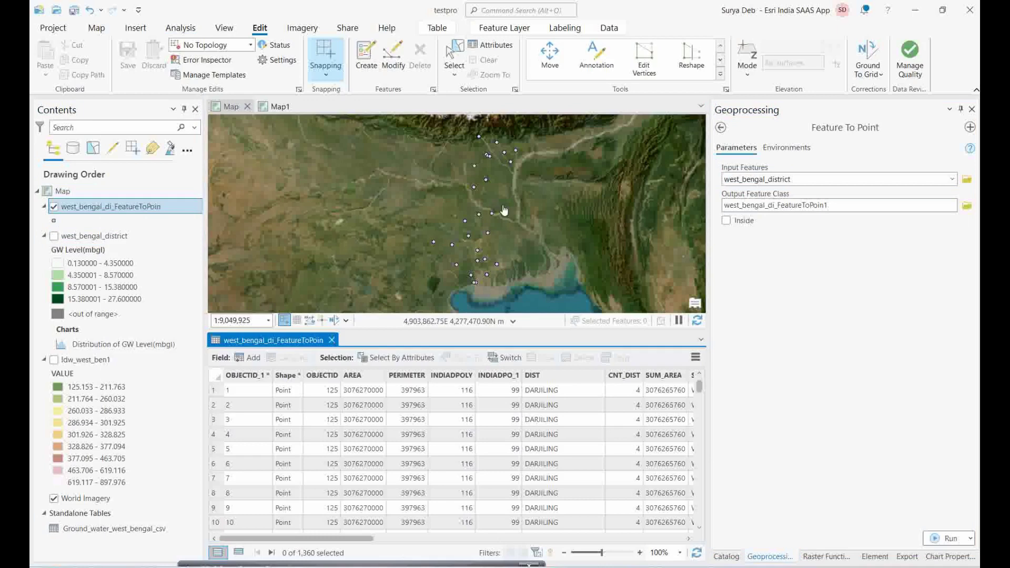
left_click_drag(349, 538, 691, 533)
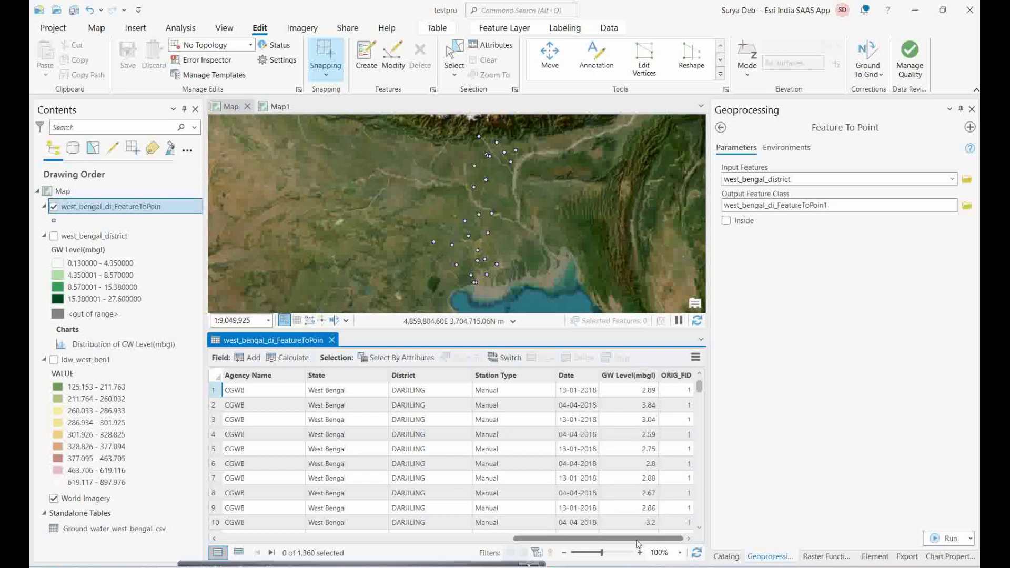
left_click(331, 339)
Open the IDW interpolation tool from the Spatial Analyst toolbox and choose west_bengal_di_FeatureToPoin as the input point features
left_click(180, 28)
left_click(174, 60)
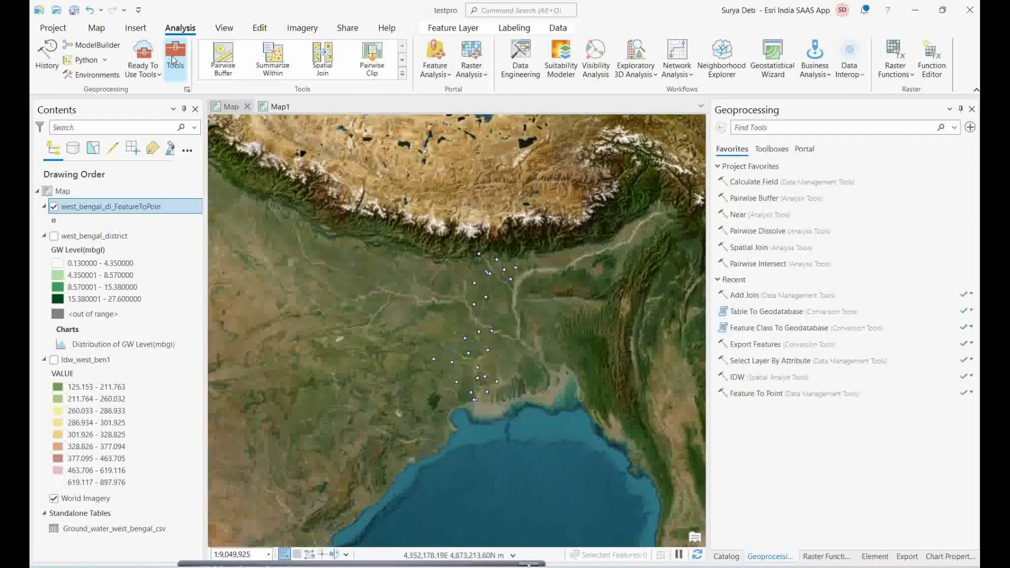
left_click(771, 153)
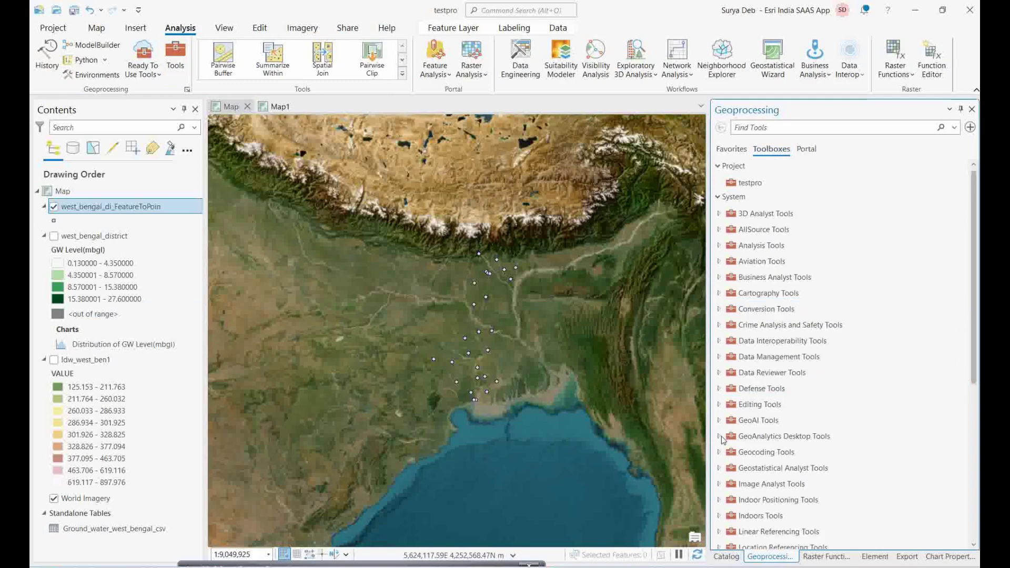
scroll(731, 436, "down", 10)
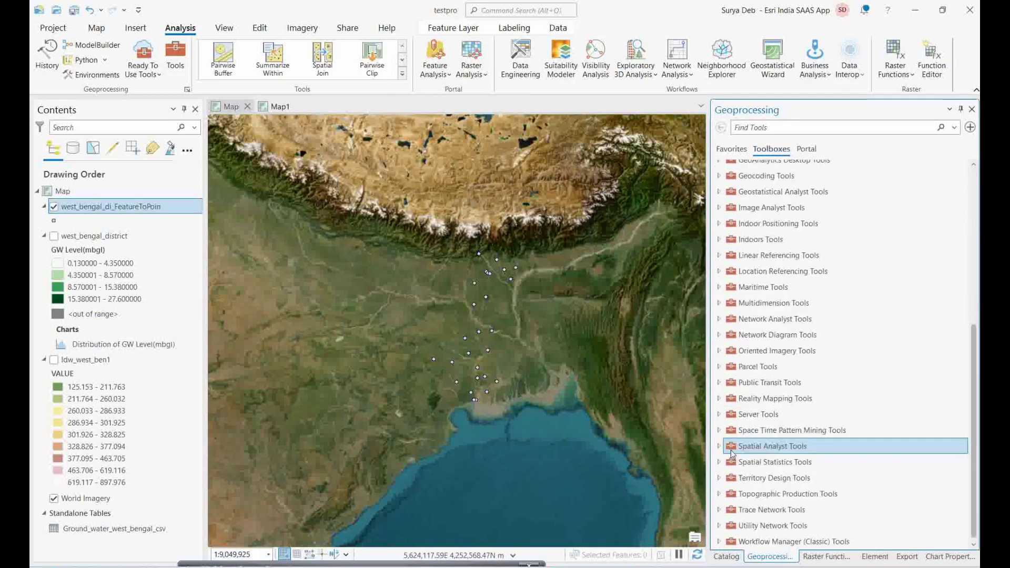
left_click(719, 446)
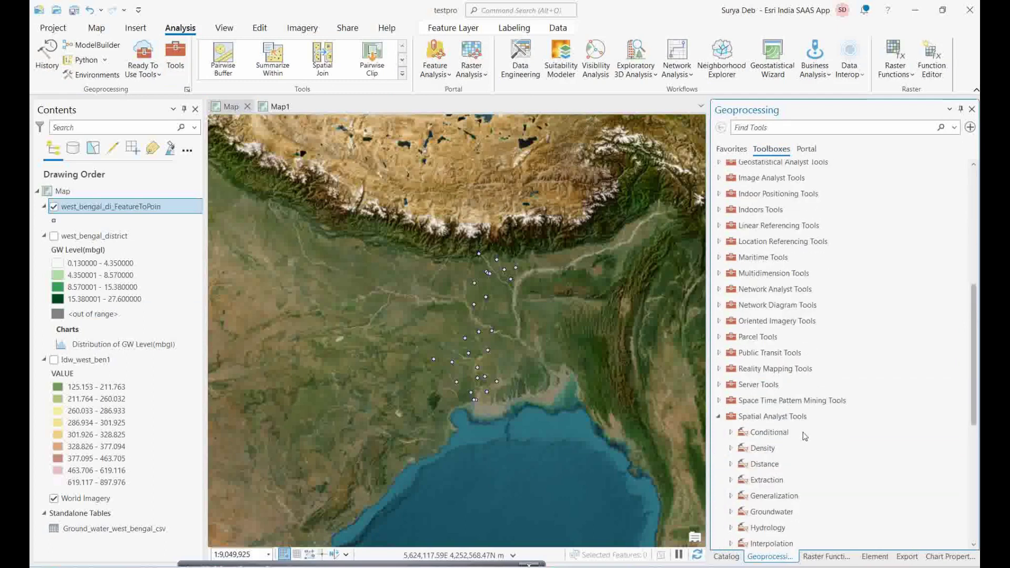
scroll(804, 436, "down", 4)
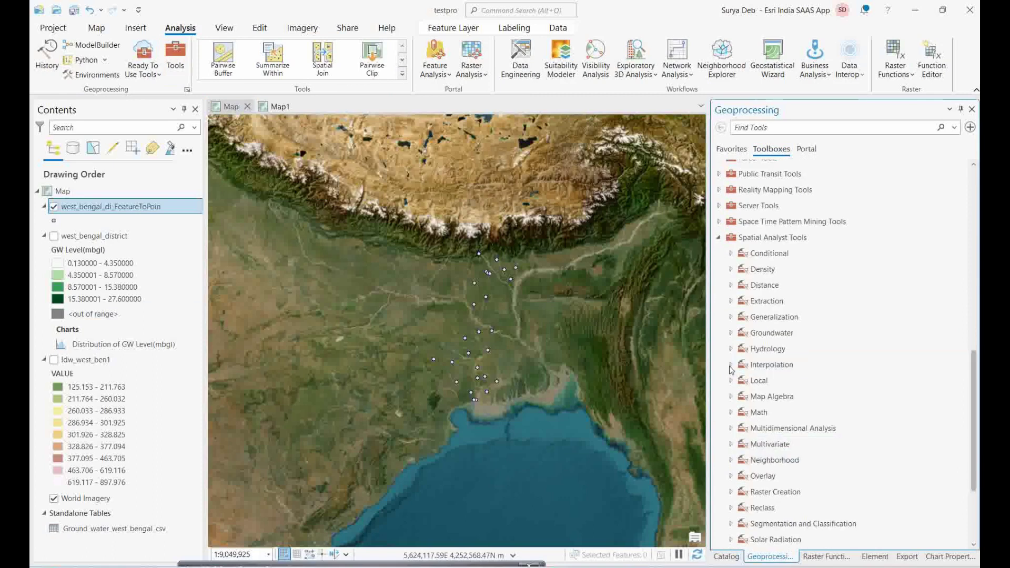
left_click(730, 364)
left_click(769, 383)
left_click(930, 180)
left_click(951, 180)
left_click(773, 196)
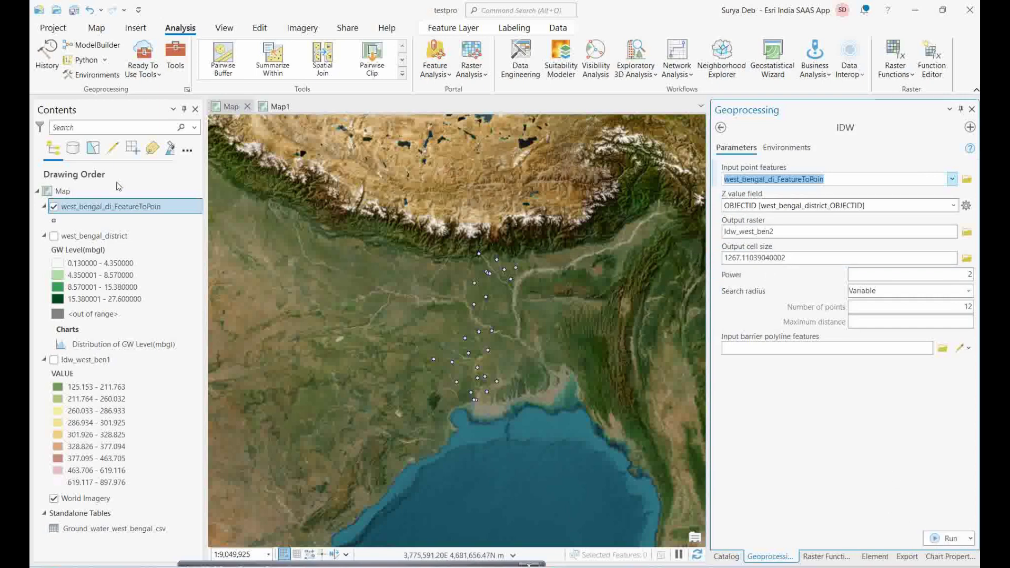
Make the Idw_west_ben1 and west_bengal_district layers visible and hide west_bengal_di_FeatureToPoin
left_click(54, 359)
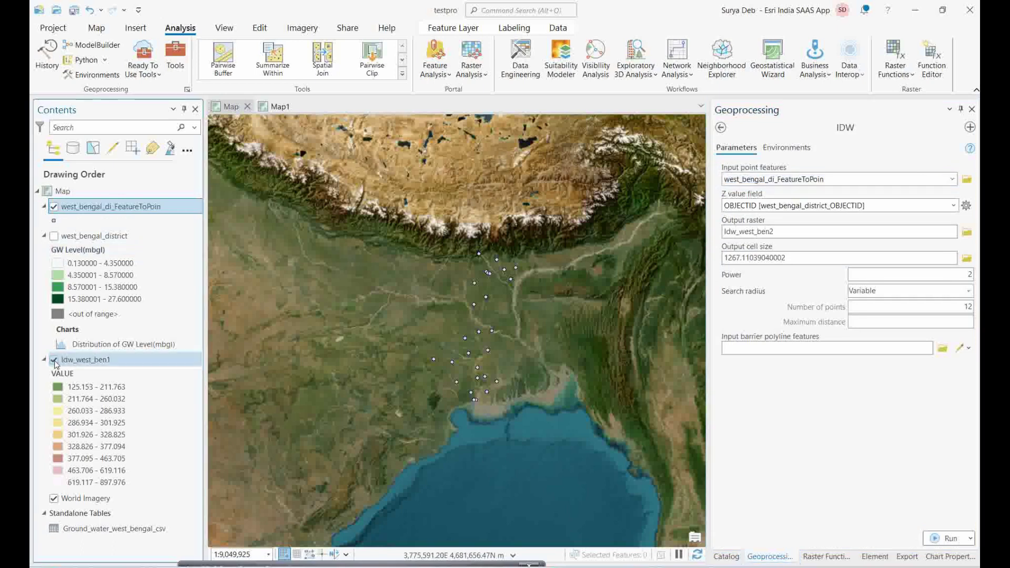
left_click(53, 206)
left_click(54, 235)
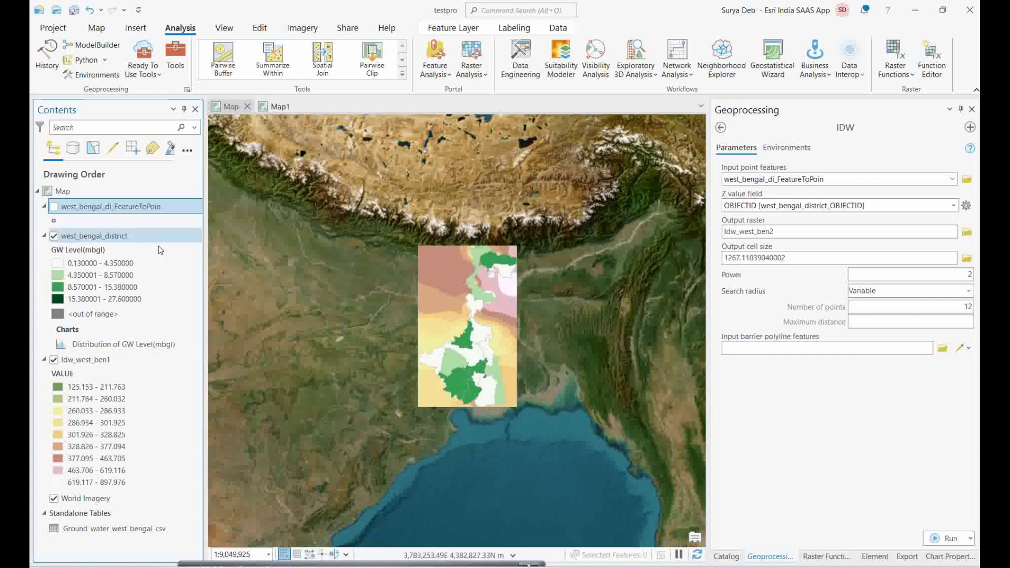
Clip the map's layers to the outline of west_bengal_district in the map properties
left_click(72, 194)
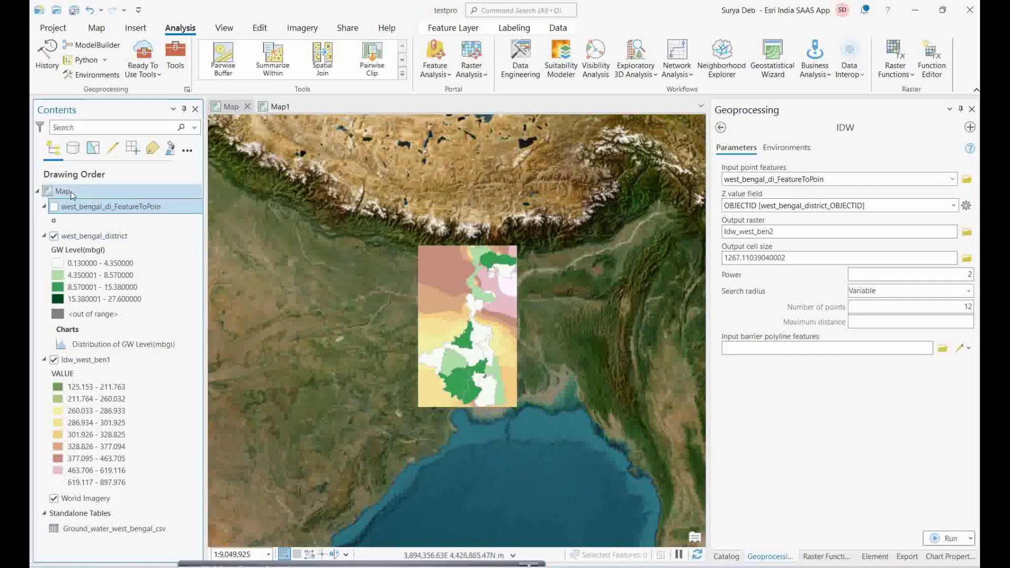
right_click(71, 194)
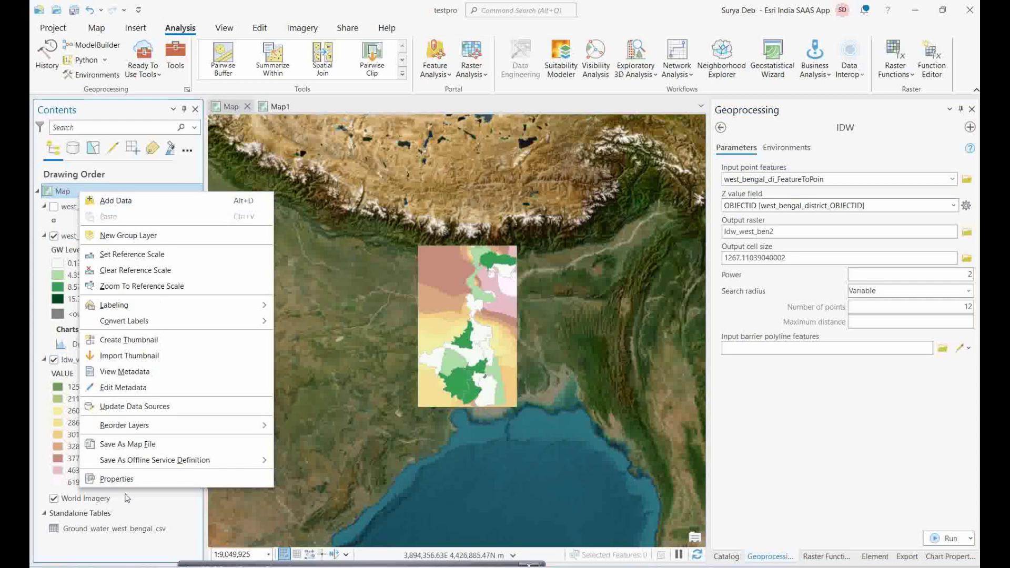
left_click(122, 480)
left_click(435, 193)
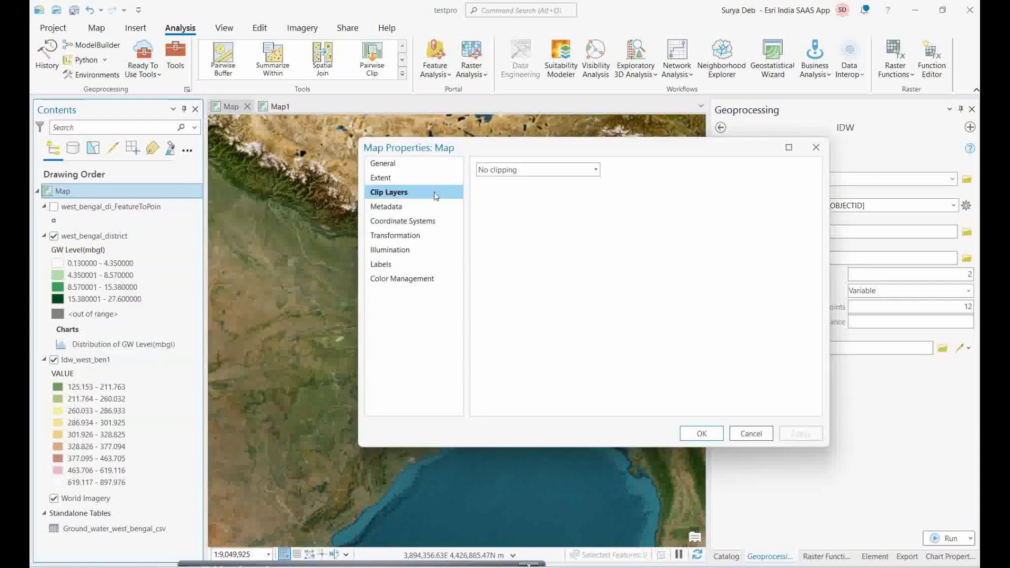
left_click(537, 169)
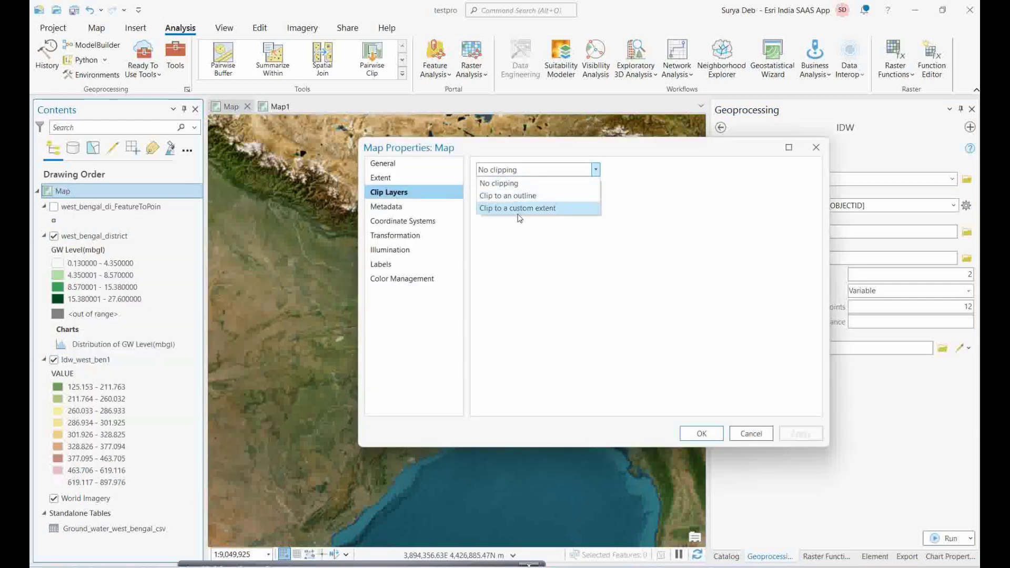
left_click(501, 201)
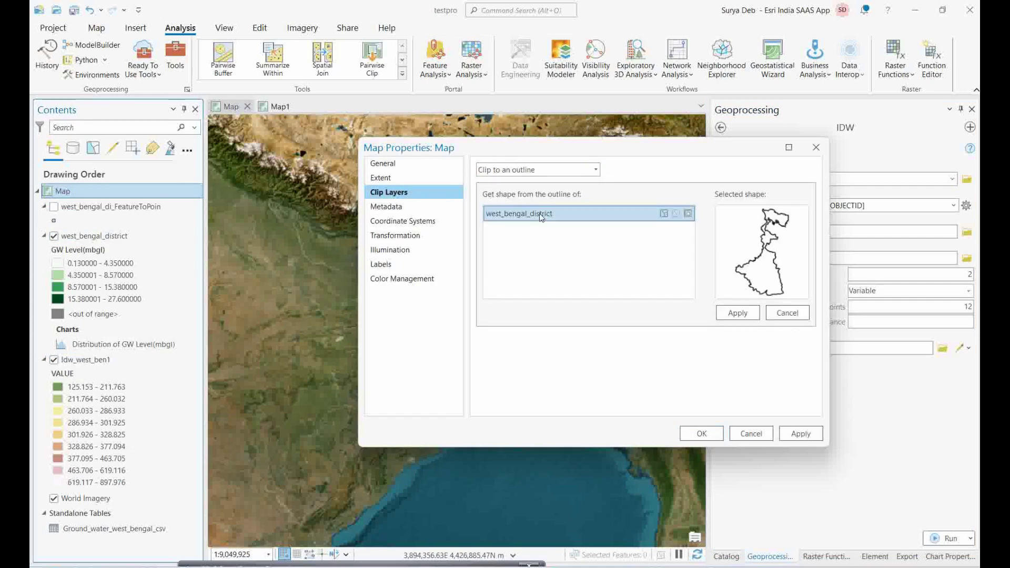
left_click(737, 313)
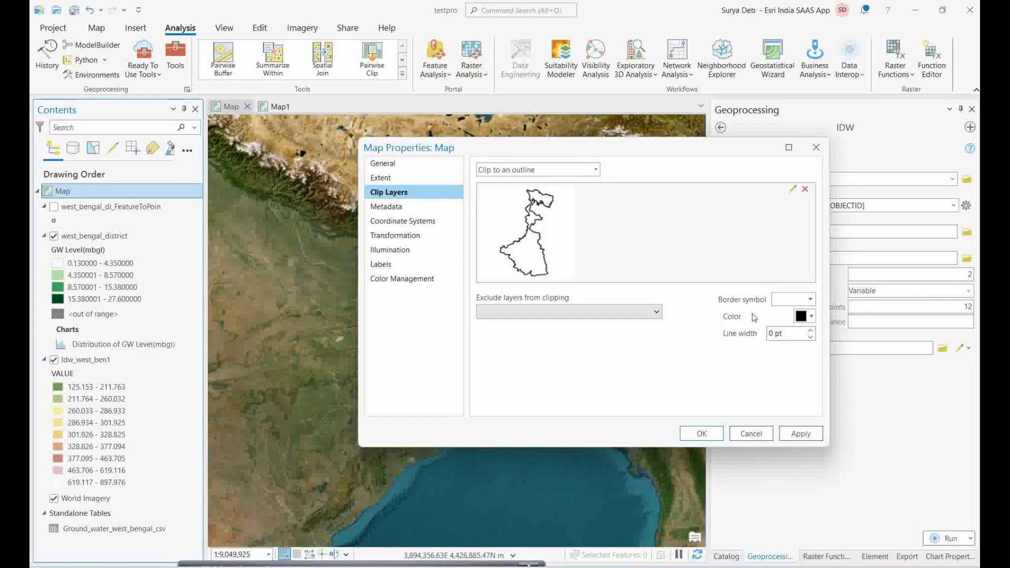
left_click(799, 433)
left_click(703, 433)
Examine the clipped Idw_west_ben1 raster with west_bengal_district temporarily hidden, and show the district layer again
scroll(484, 343, "up", 3)
scroll(480, 345, "down", 1)
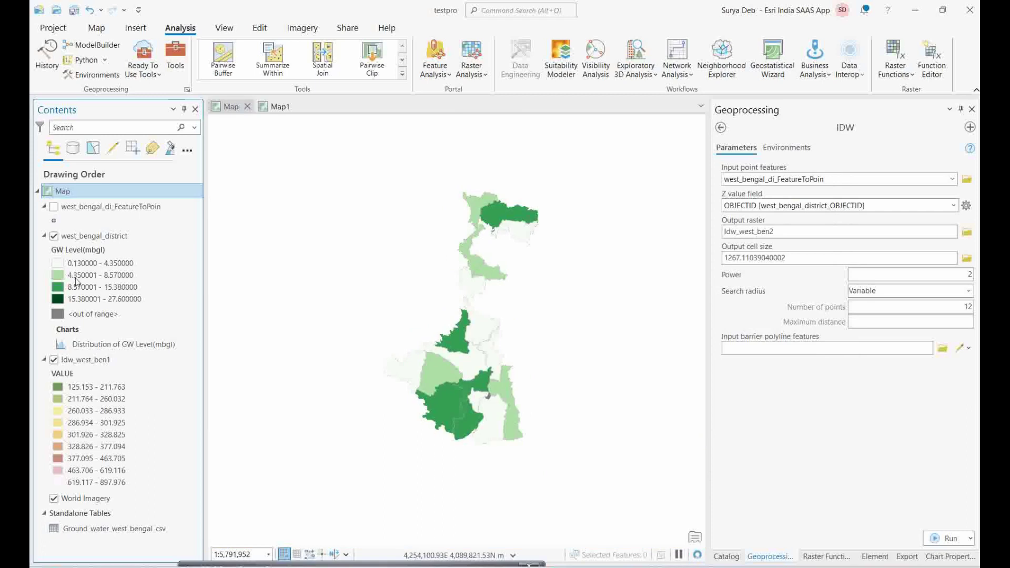
left_click(53, 235)
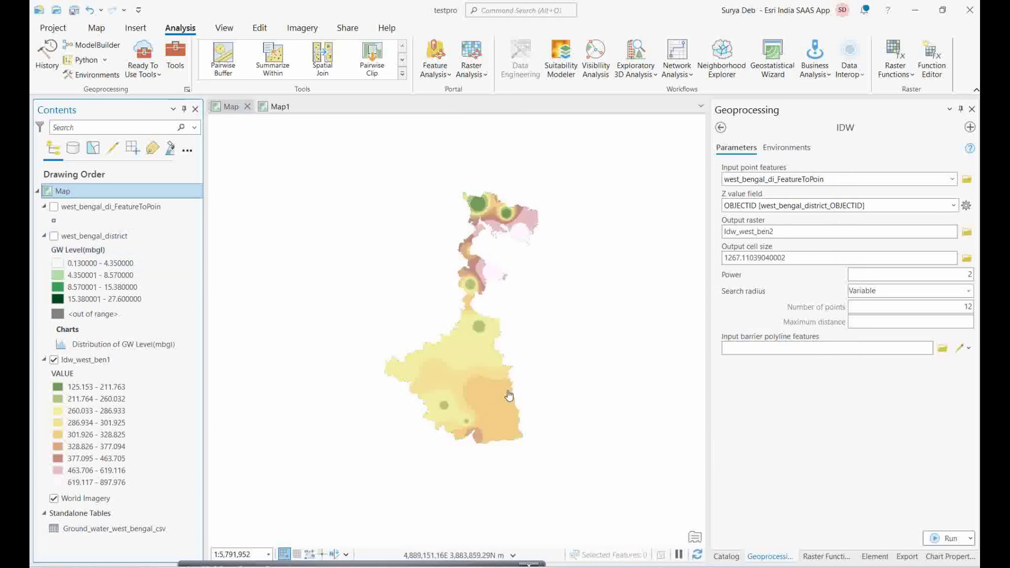
scroll(509, 395, "up", 2)
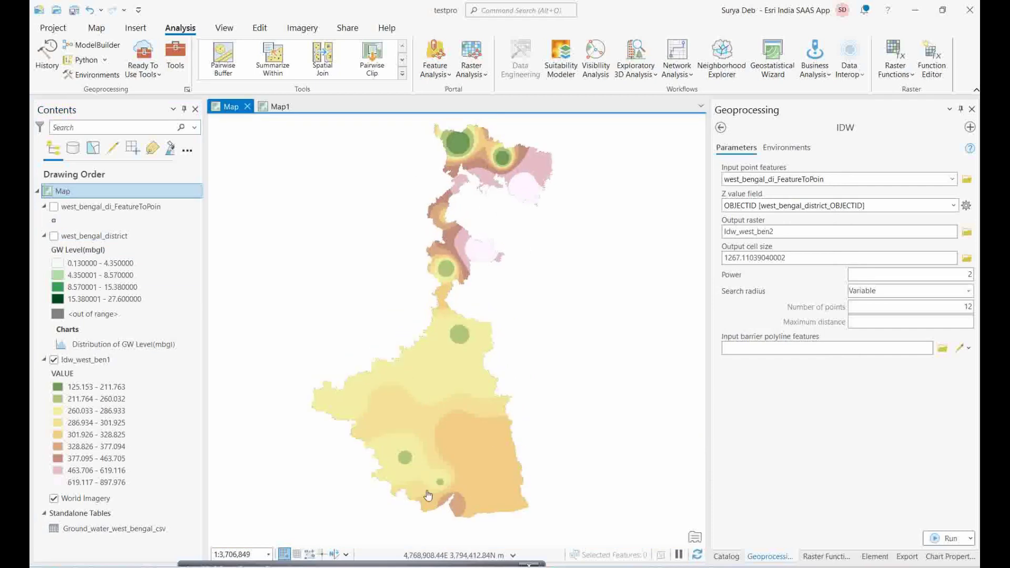
left_click(54, 235)
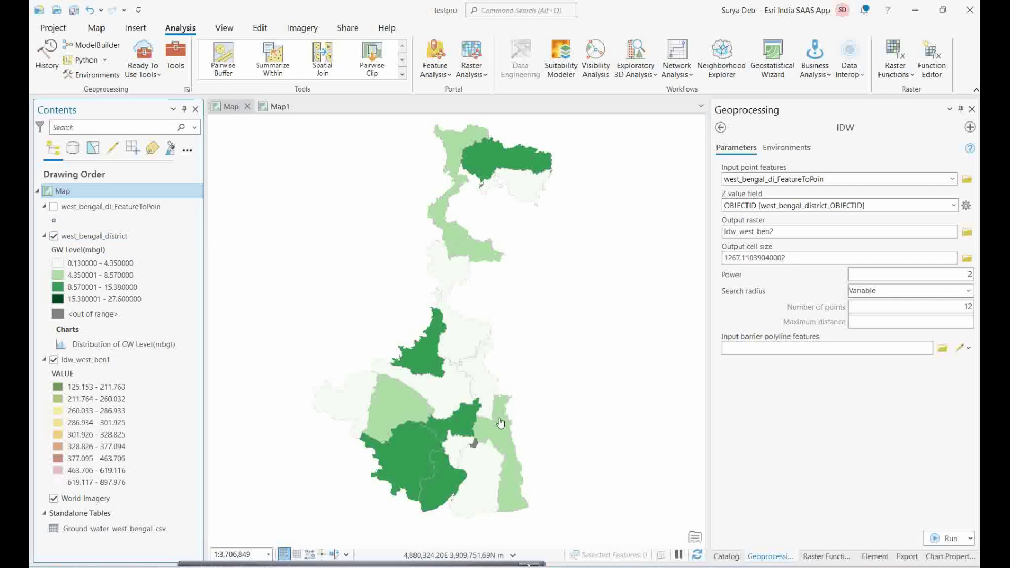
Change the map's basemap to Imagery Hybrid
left_click(96, 28)
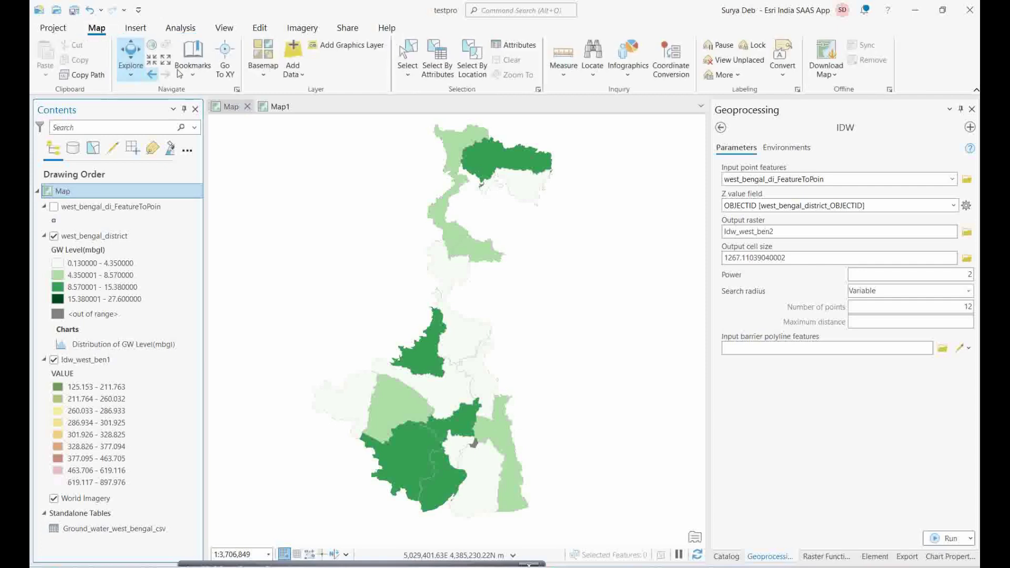
left_click(264, 79)
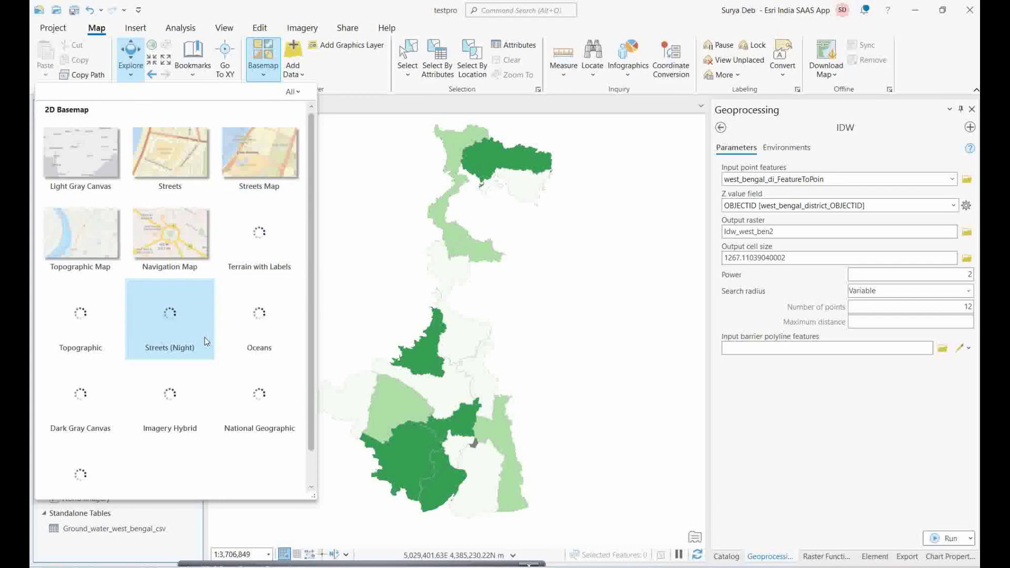
left_click(175, 402)
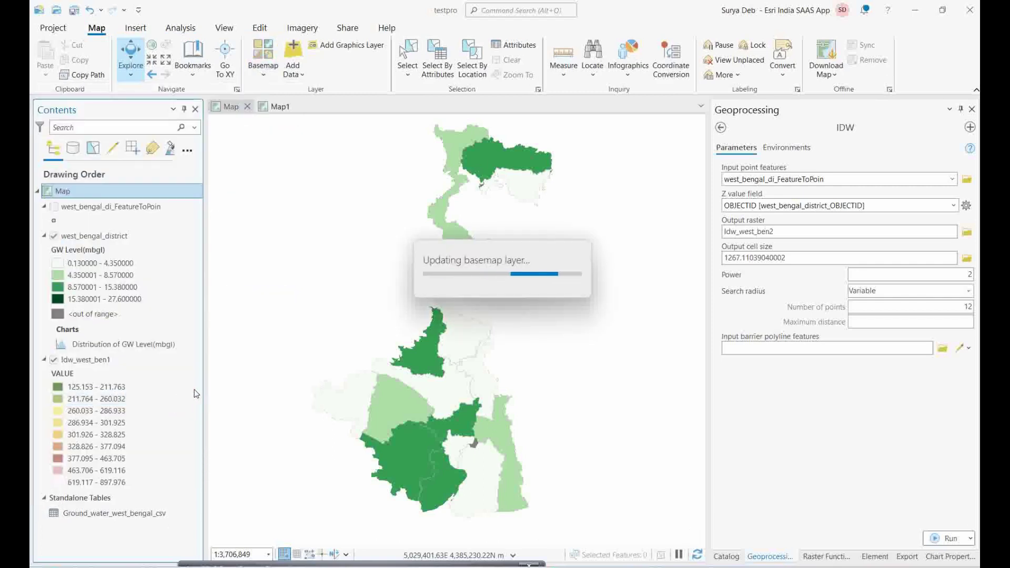